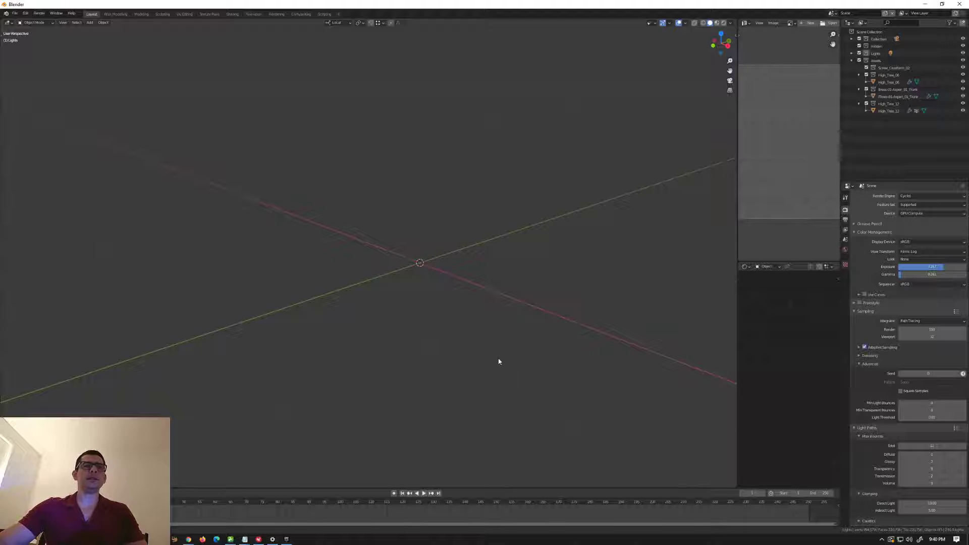
Add a Landscape mesh at the origin and set its X subdivisions to 128.
{"action": "middle_click_drag", "start_coordinate": [498, 359], "coordinate": [496, 361]}
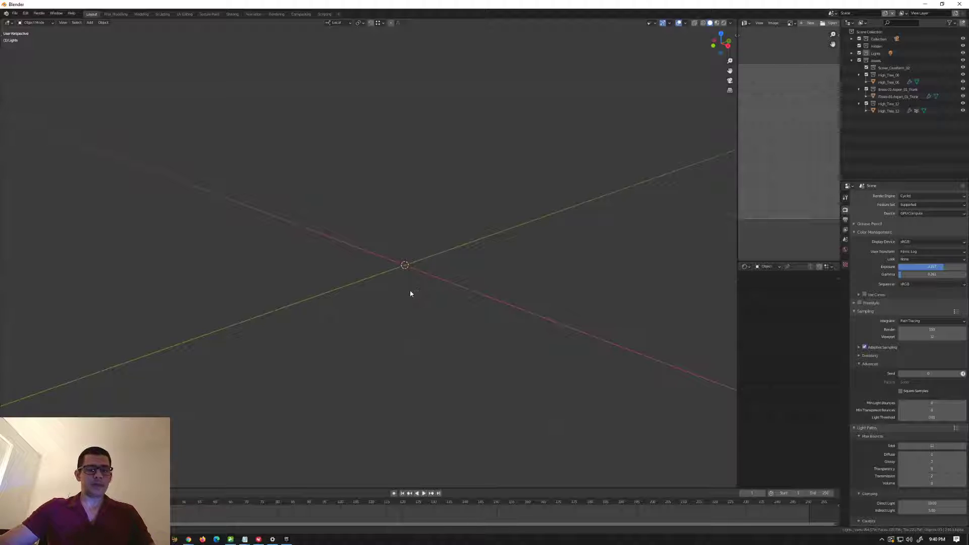
{"action": "key", "text": "shift+a"}
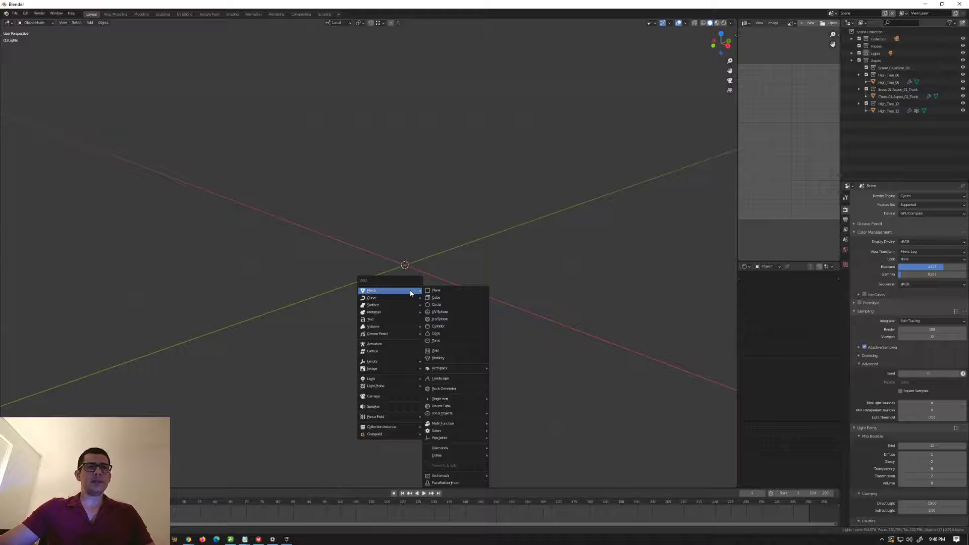
{"action": "left_click", "coordinate": [439, 379]}
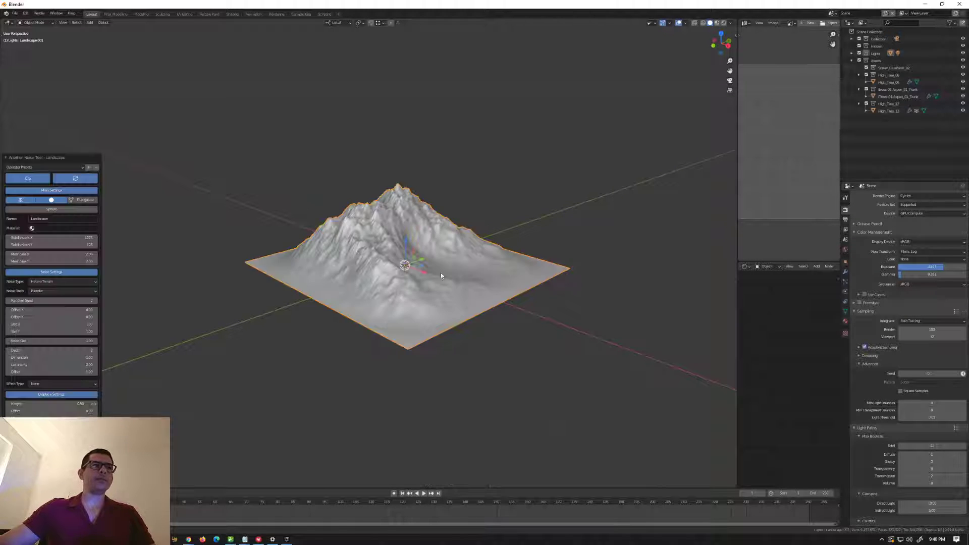
{"action": "double_click", "coordinate": [51, 237]}
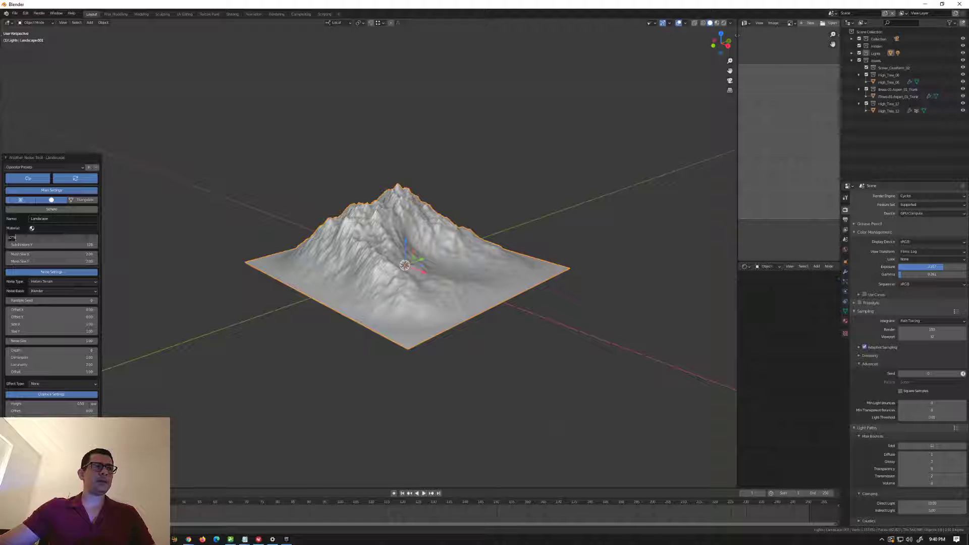
{"action": "type", "text": "128"}
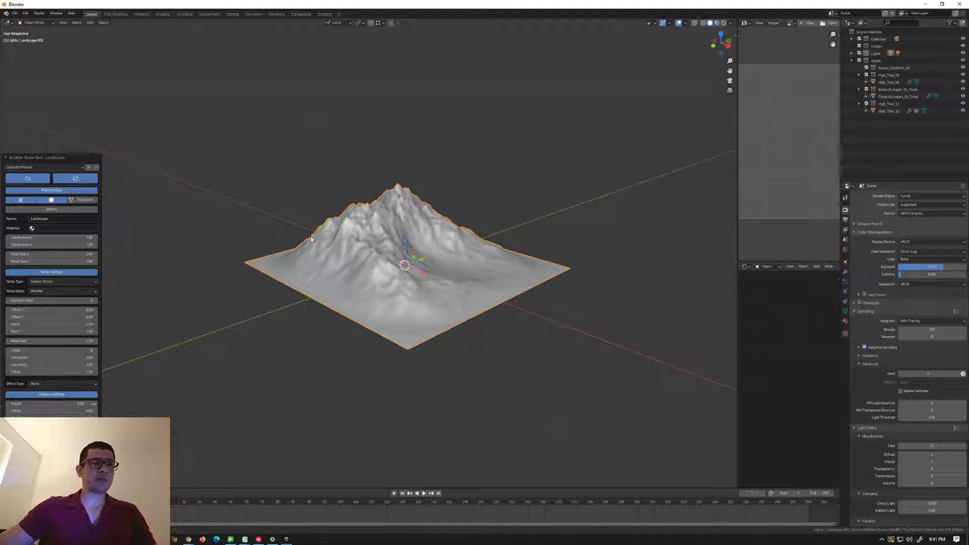
Try a smaller X mesh size for the landscape, then set it to 2.
{"action": "left_click", "coordinate": [84, 256]}
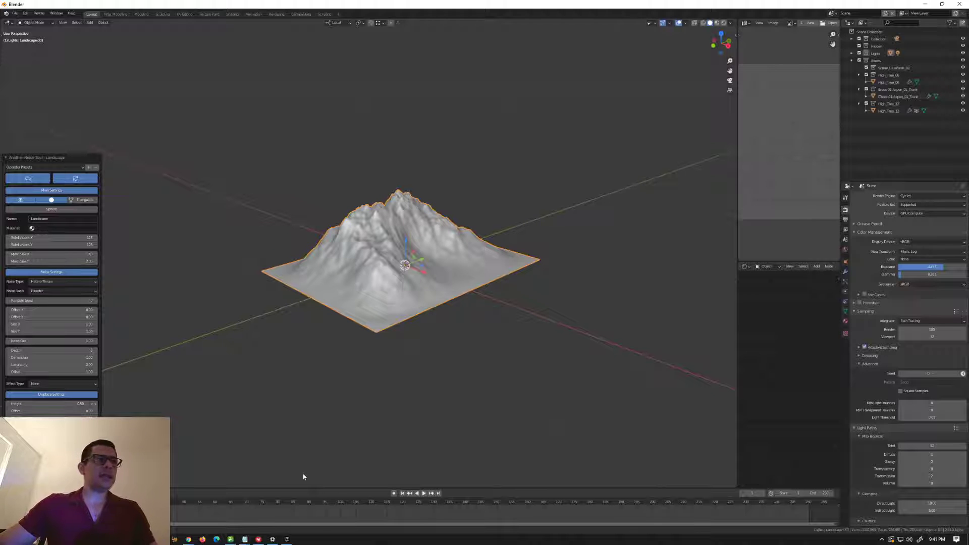
{"action": "middle_click_drag", "start_coordinate": [264, 282], "coordinate": [261, 286]}
{"action": "double_click", "coordinate": [91, 254]}
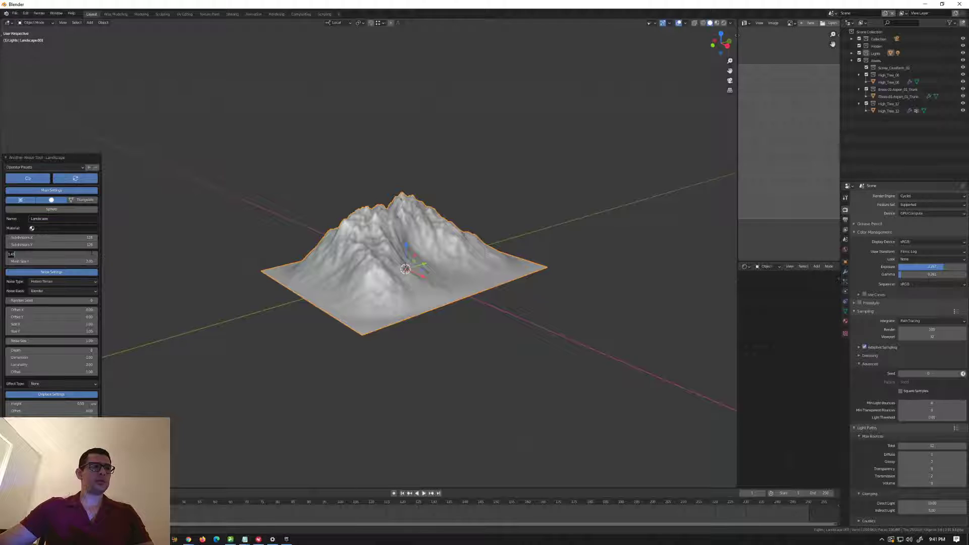
{"action": "type", "text": "2"}
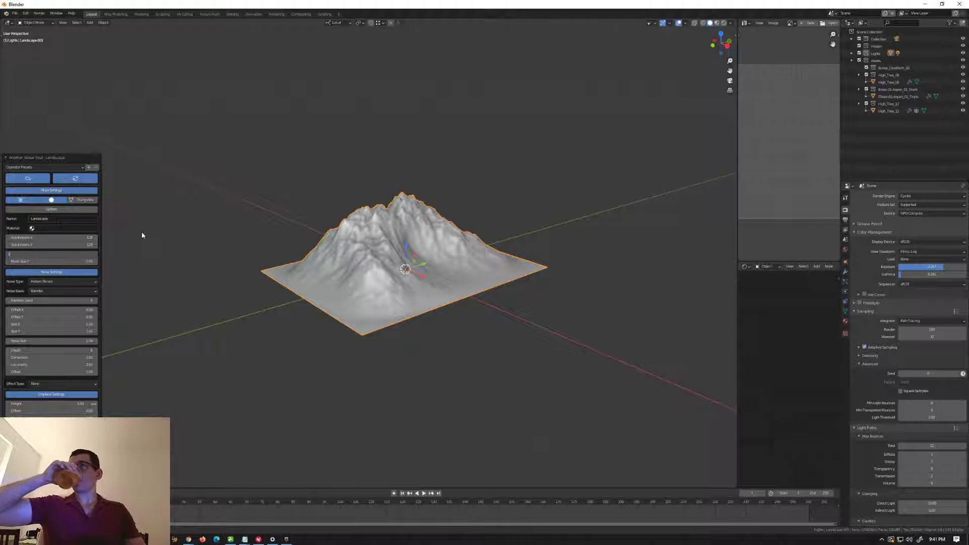
{"action": "key", "text": "Return"}
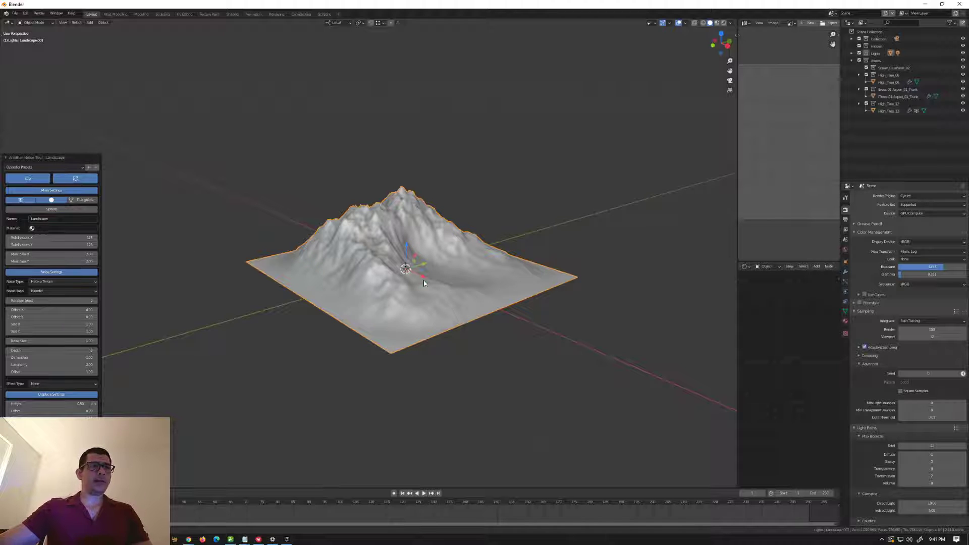
Scale the landscape down along its Z axis to flatten the mountain into low hills.
{"action": "middle_click_drag", "start_coordinate": [423, 281], "coordinate": [481, 184]}
{"action": "key", "text": "s"}
{"action": "key", "text": "z"}
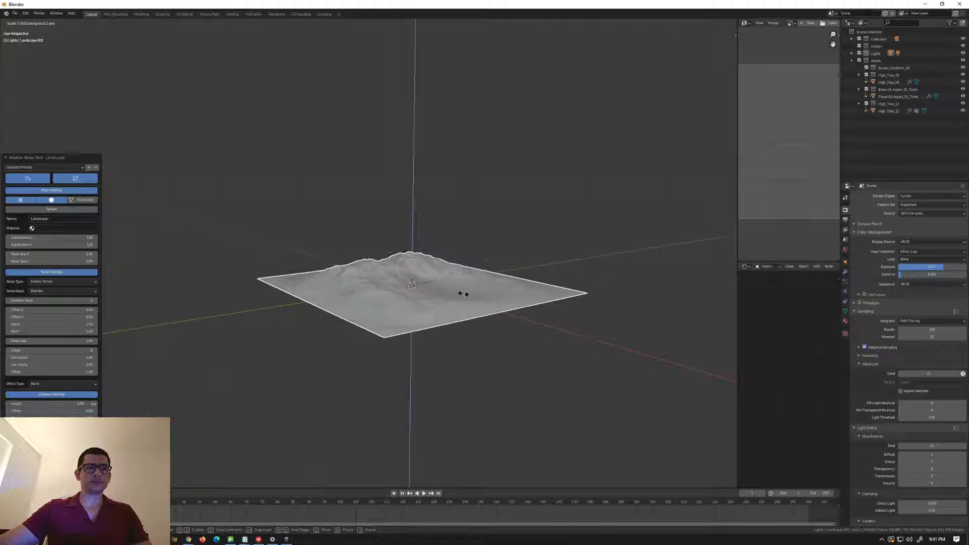
{"action": "left_click", "coordinate": [458, 289]}
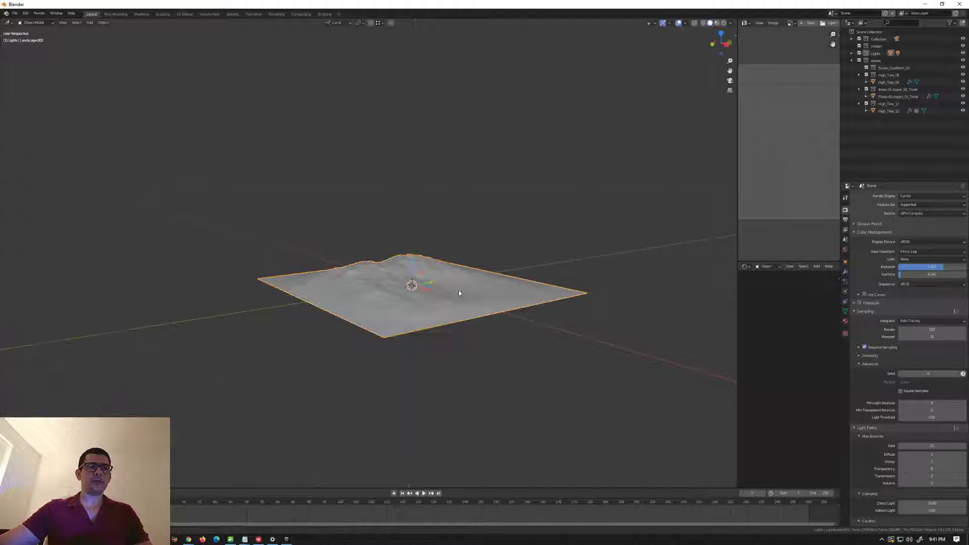
Enlarge the flattened landscape uniformly in several passes until it forms a large terrain reaching the trees.
{"action": "middle_click_drag", "start_coordinate": [445, 303], "coordinate": [404, 302]}
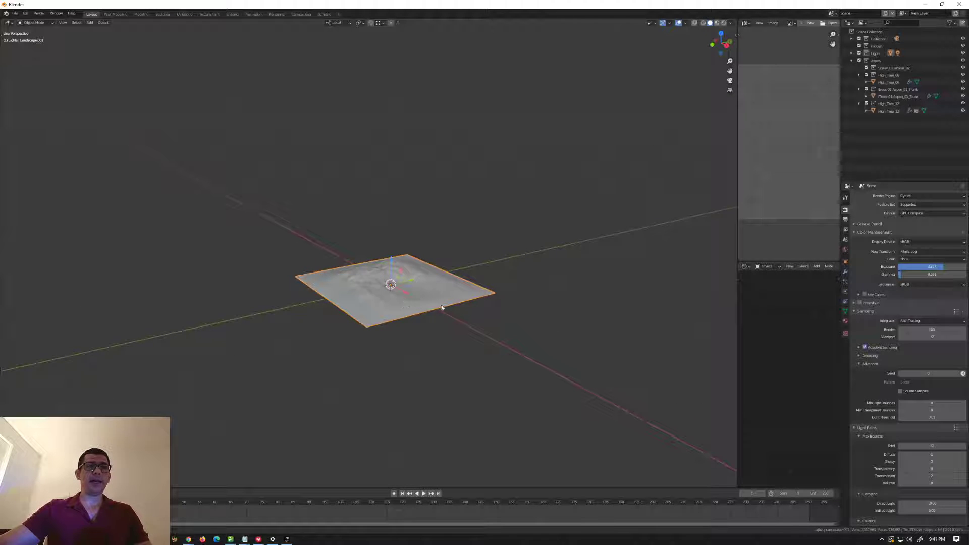
{"action": "key", "text": "s"}
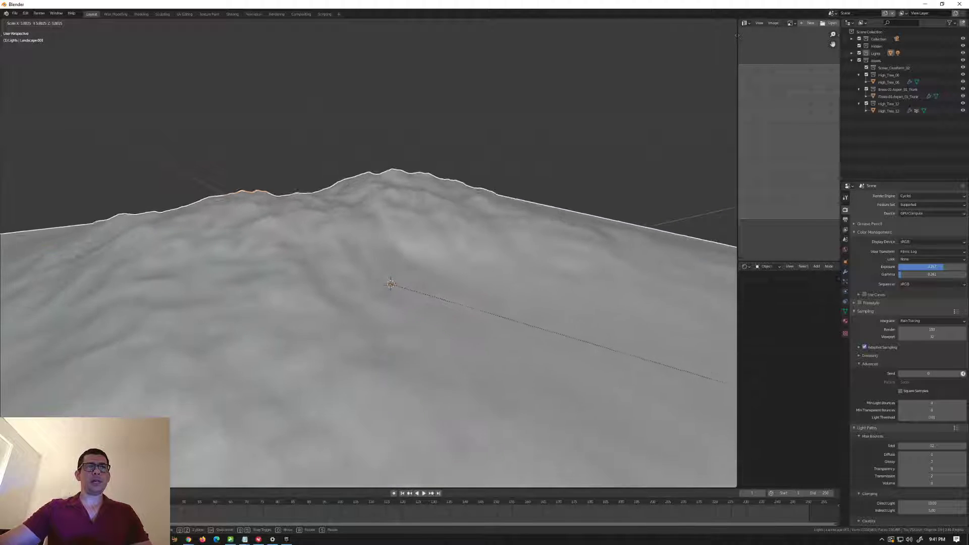
{"action": "left_click", "coordinate": [188, 383]}
{"action": "scroll", "coordinate": [188, 383], "scroll_direction": "down", "scroll_amount": 4}
{"action": "key", "text": "s"}
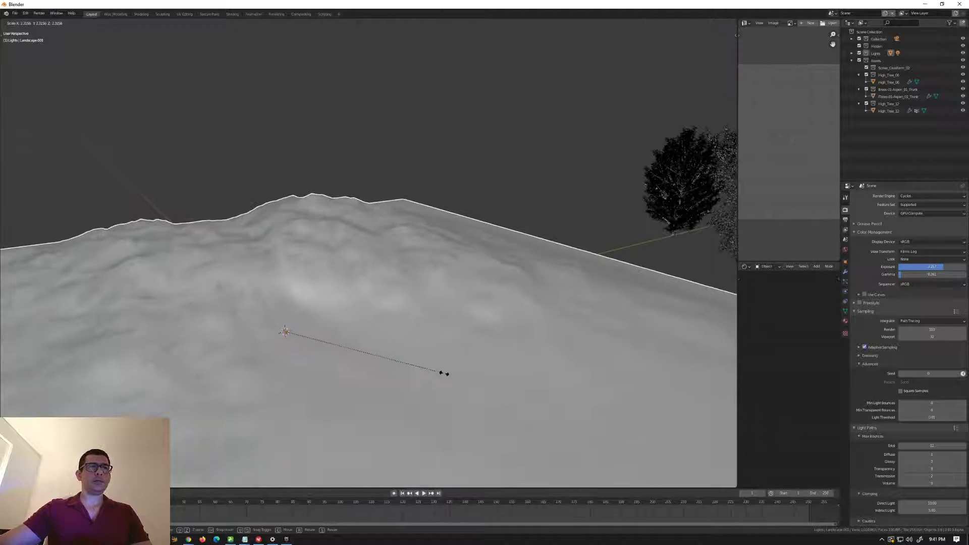
{"action": "left_click", "coordinate": [442, 368]}
{"action": "scroll", "coordinate": [442, 362], "scroll_direction": "down", "scroll_amount": 3}
{"action": "key", "text": "s"}
{"action": "left_click", "coordinate": [481, 351]}
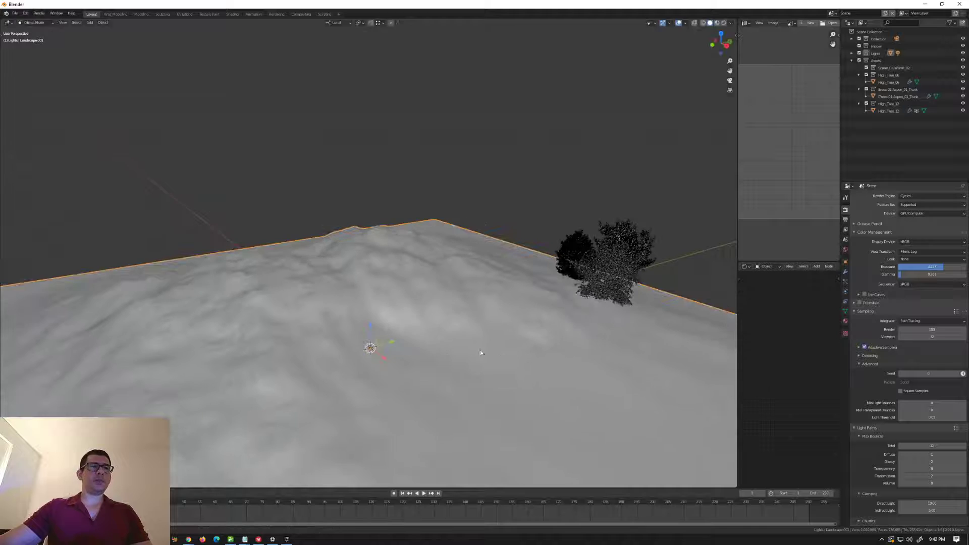
Move the landscape along the Y axis, away from the trees.
{"action": "scroll", "coordinate": [481, 350], "scroll_direction": "down", "scroll_amount": 4}
{"action": "middle_click_drag", "start_coordinate": [447, 350], "coordinate": [479, 244], "text": "shift"}
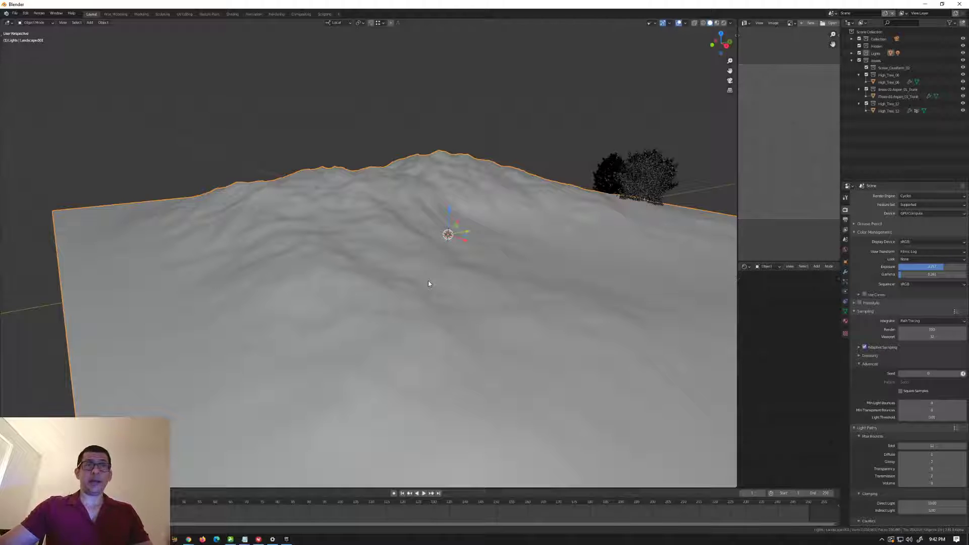
{"action": "middle_click_drag", "start_coordinate": [513, 264], "coordinate": [447, 257], "text": "shift"}
{"action": "scroll", "coordinate": [447, 258], "scroll_direction": "down", "scroll_amount": 2}
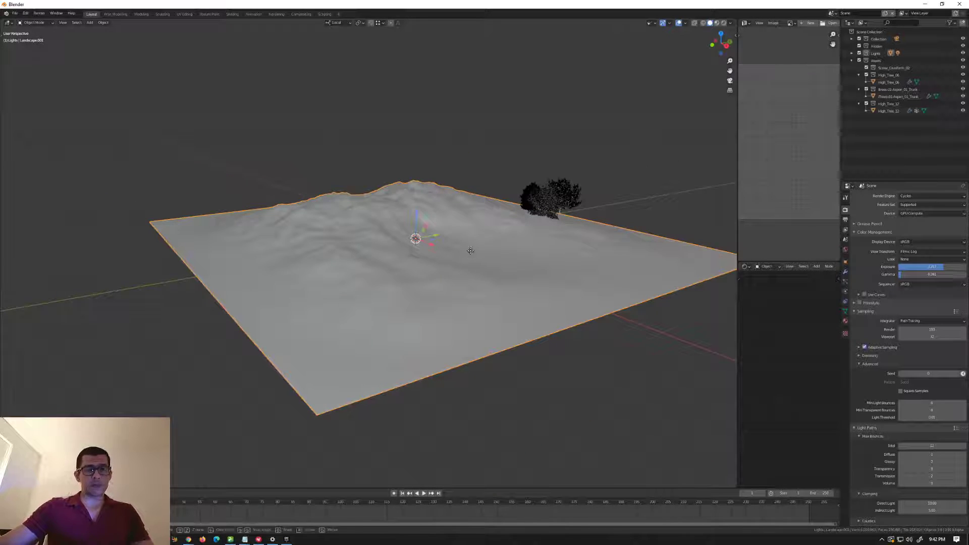
{"action": "key", "text": "g"}
{"action": "key", "text": "y"}
{"action": "left_click", "coordinate": [390, 278]}
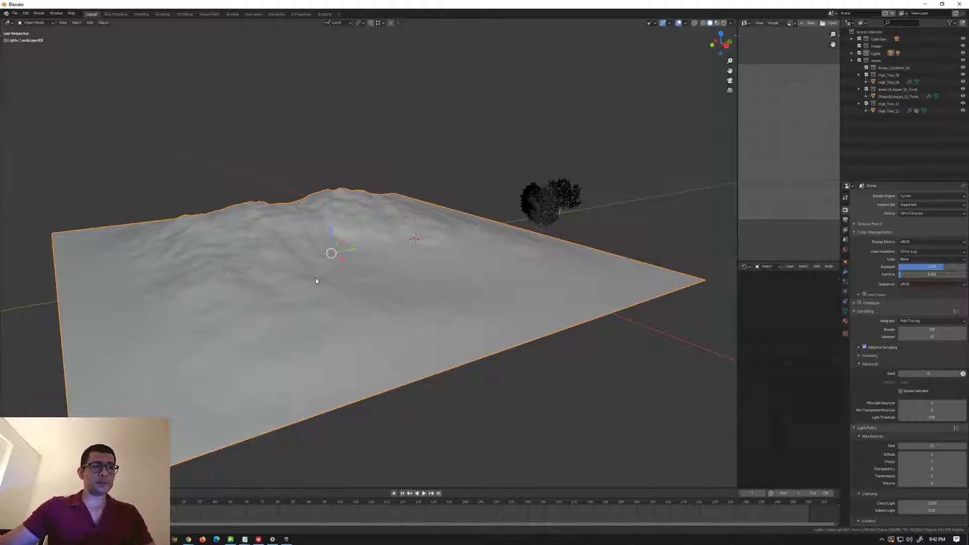
Turn on the wireframe overlay for the viewport and raise its threshold to the maximum.
{"action": "middle_click_drag", "start_coordinate": [316, 278], "coordinate": [385, 289]}
{"action": "right_click", "coordinate": [386, 289]}
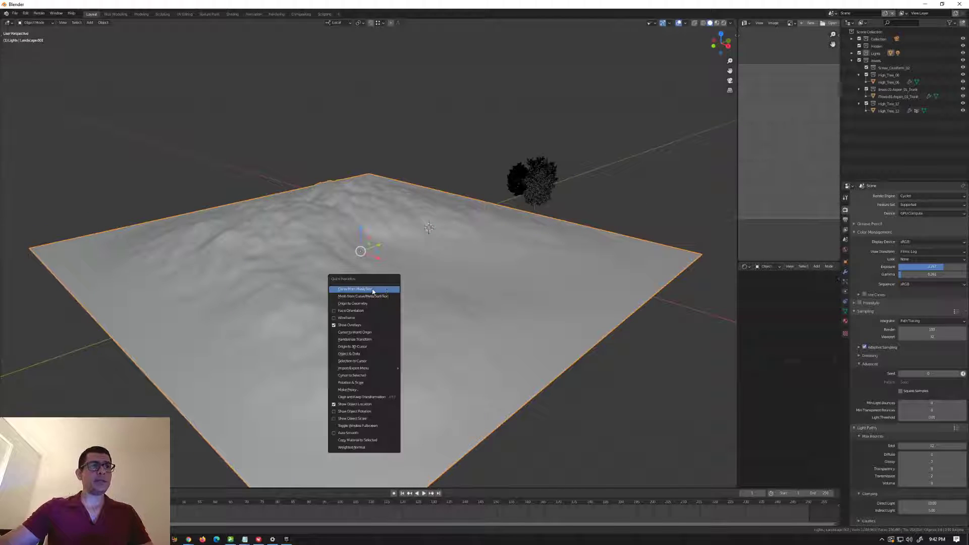
{"action": "left_click", "coordinate": [348, 317]}
{"action": "scroll", "coordinate": [338, 283], "scroll_direction": "up", "scroll_amount": 2}
{"action": "middle_click_drag", "start_coordinate": [341, 277], "coordinate": [326, 291]}
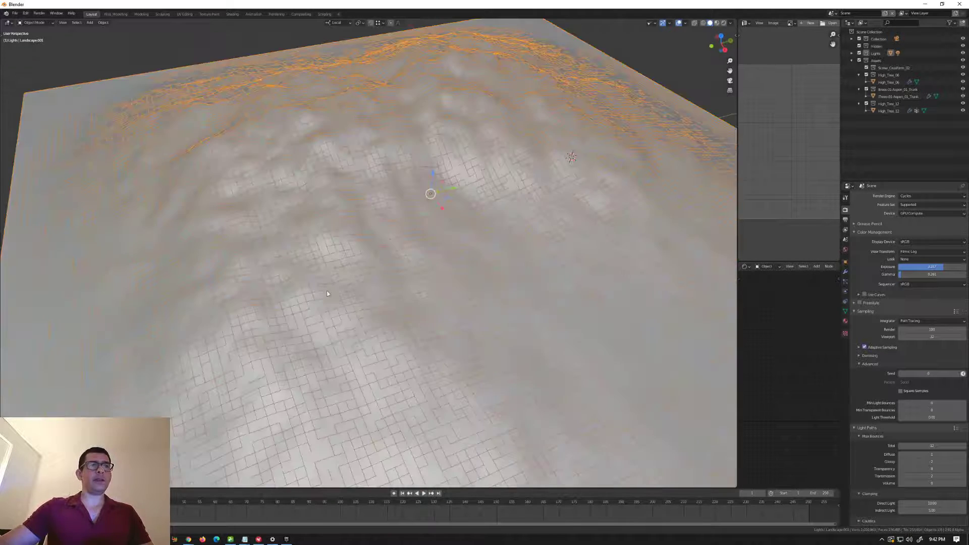
{"action": "scroll", "coordinate": [327, 291], "scroll_direction": "down", "scroll_amount": 3}
{"action": "left_click", "coordinate": [731, 23]}
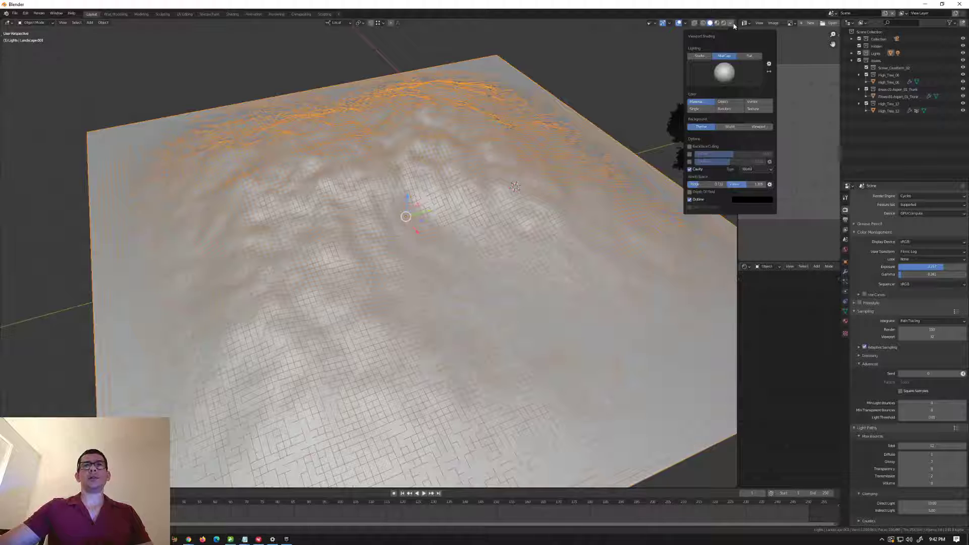
{"action": "left_click", "coordinate": [686, 24]}
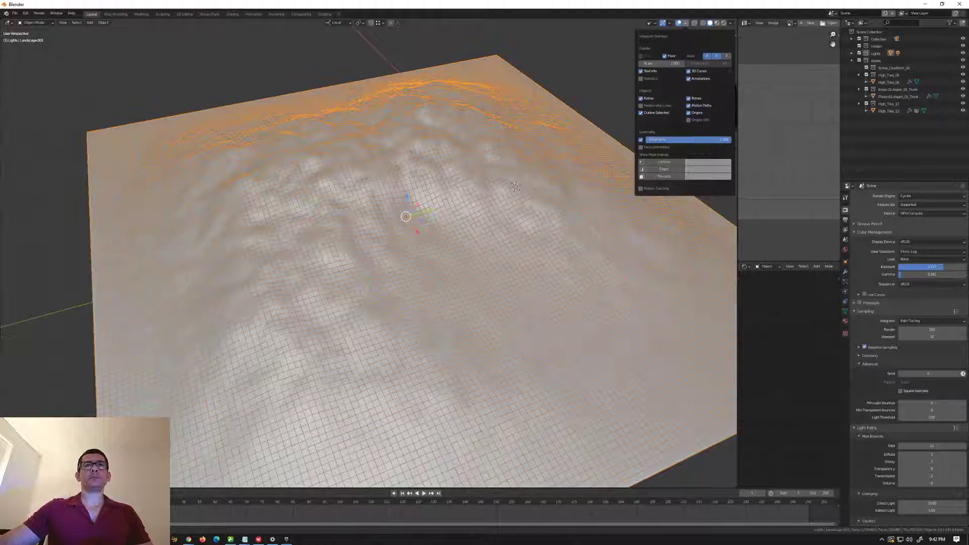
Weight-paint several irregular patches across the middle and near slopes of the landscape, and return to Object Mode.
{"action": "scroll", "coordinate": [462, 205], "scroll_direction": "down", "scroll_amount": 6}
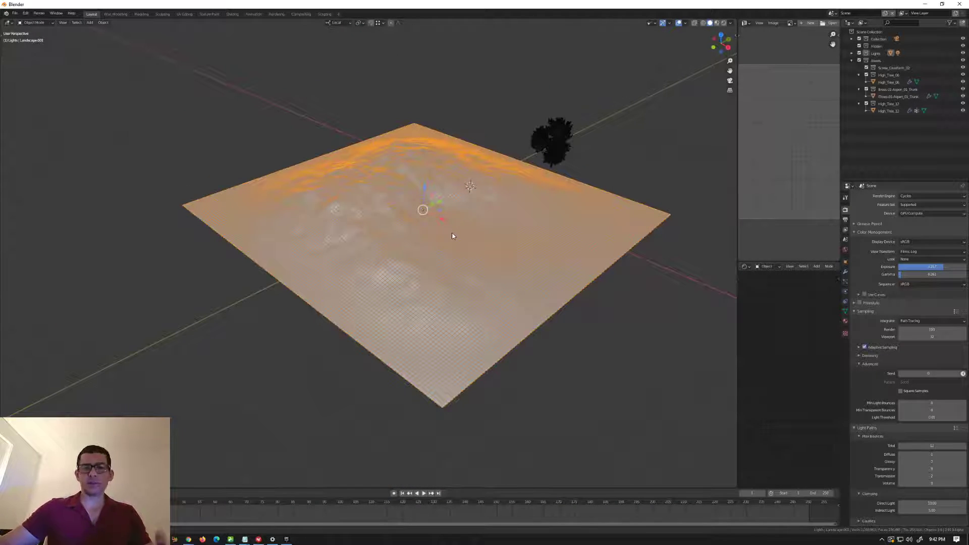
{"action": "scroll", "coordinate": [422, 240], "scroll_direction": "up", "scroll_amount": 4}
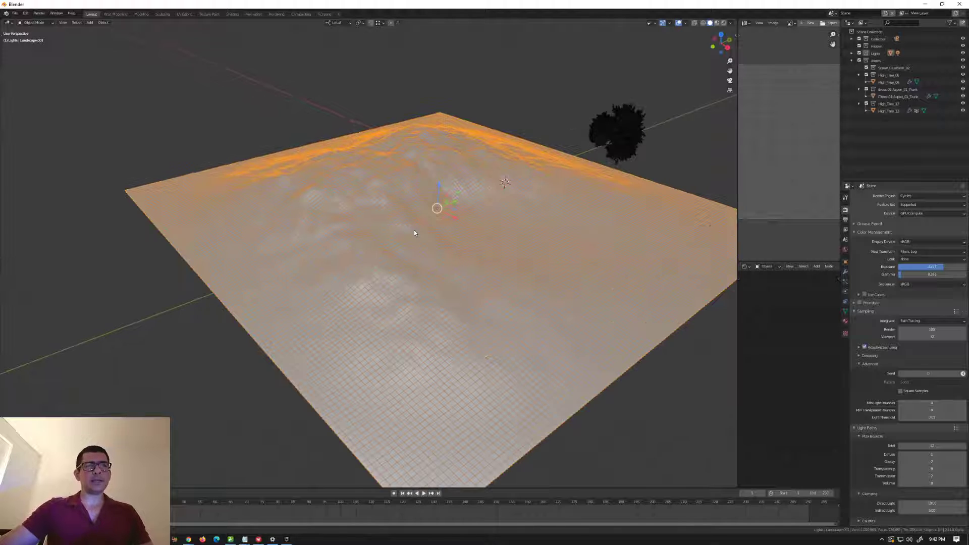
{"action": "key", "text": "ctrl+Tab"}
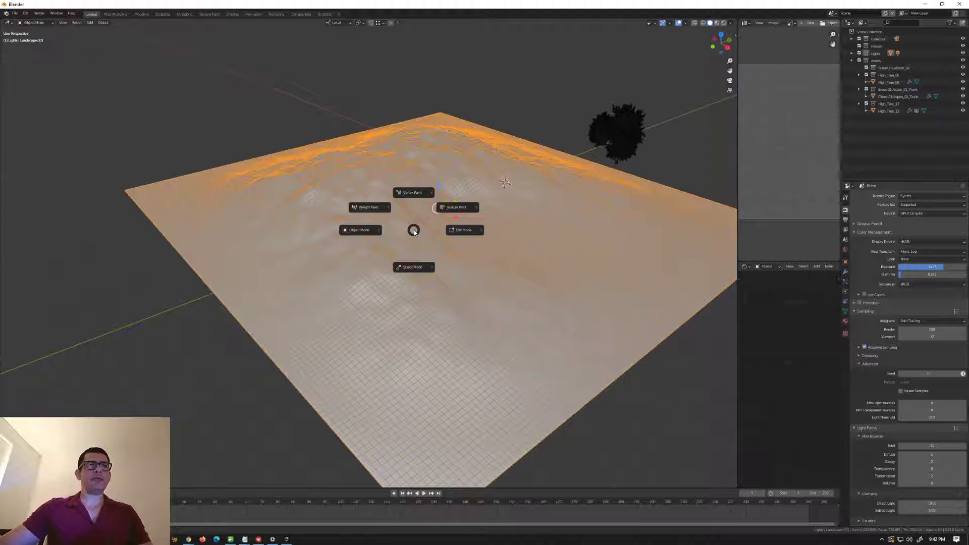
{"action": "left_click", "coordinate": [414, 196]}
{"action": "key", "text": "ctrl+Tab"}
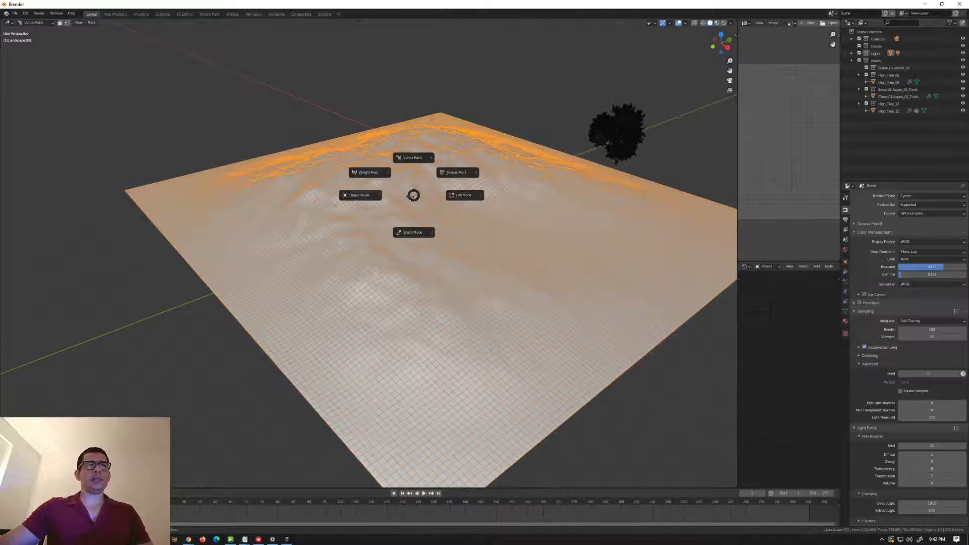
{"action": "left_click", "coordinate": [408, 192]}
{"action": "mouse_move", "coordinate": [408, 189]}
{"action": "left_mouse_down"}
{"action": "mouse_move", "coordinate": [449, 217]}
{"action": "mouse_move", "coordinate": [399, 303]}
{"action": "mouse_move", "coordinate": [330, 225]}
{"action": "left_mouse_up"}
{"action": "left_click_drag", "start_coordinate": [399, 338], "coordinate": [498, 391]}
{"action": "mouse_move", "coordinate": [527, 330]}
{"action": "left_mouse_down"}
{"action": "mouse_move", "coordinate": [526, 355]}
{"action": "mouse_move", "coordinate": [556, 348]}
{"action": "mouse_move", "coordinate": [563, 323]}
{"action": "mouse_move", "coordinate": [493, 336]}
{"action": "mouse_move", "coordinate": [457, 305]}
{"action": "left_mouse_up"}
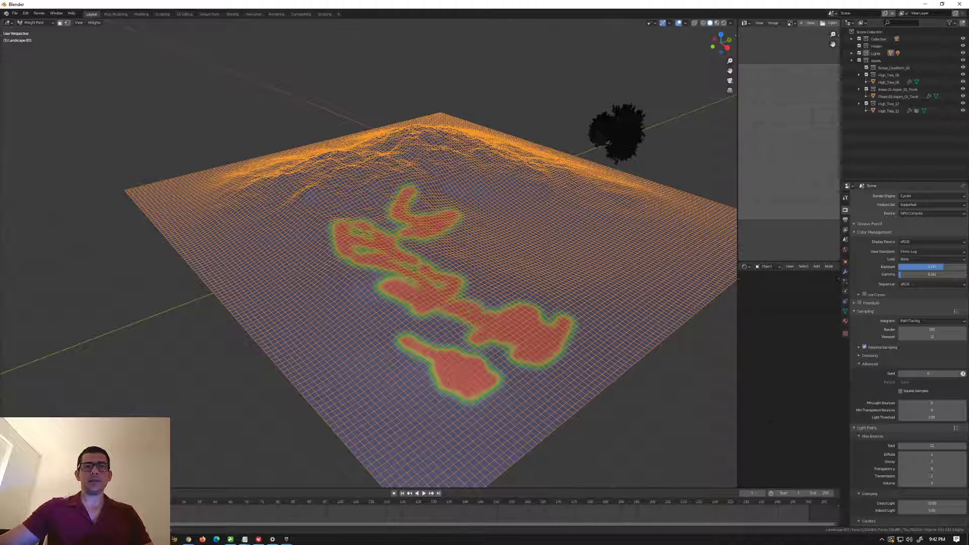
{"action": "mouse_move", "coordinate": [505, 265]}
{"action": "left_mouse_down"}
{"action": "mouse_move", "coordinate": [560, 285]}
{"action": "mouse_move", "coordinate": [580, 260]}
{"action": "left_mouse_up"}
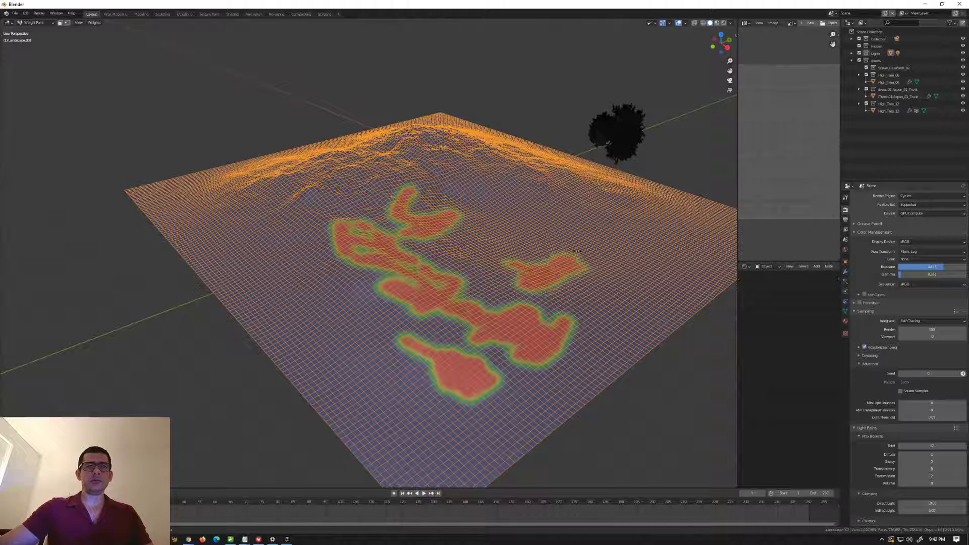
{"action": "key", "text": "ctrl+Tab"}
{"action": "left_click", "coordinate": [537, 245]}
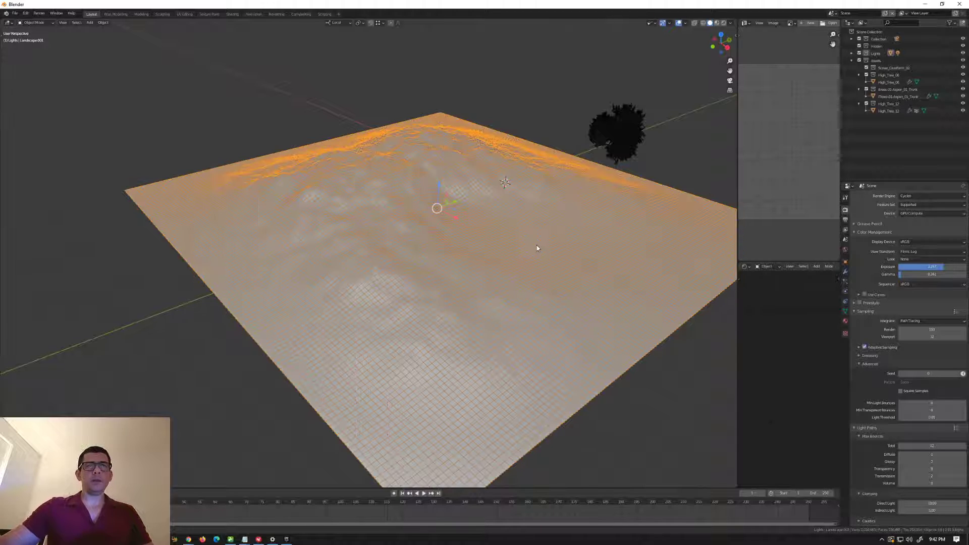
Delete the landscape mesh from the scene.
{"action": "scroll", "coordinate": [510, 255], "scroll_direction": "down", "scroll_amount": 3}
{"action": "middle_click_drag", "start_coordinate": [510, 255], "coordinate": [455, 264], "text": "shift"}
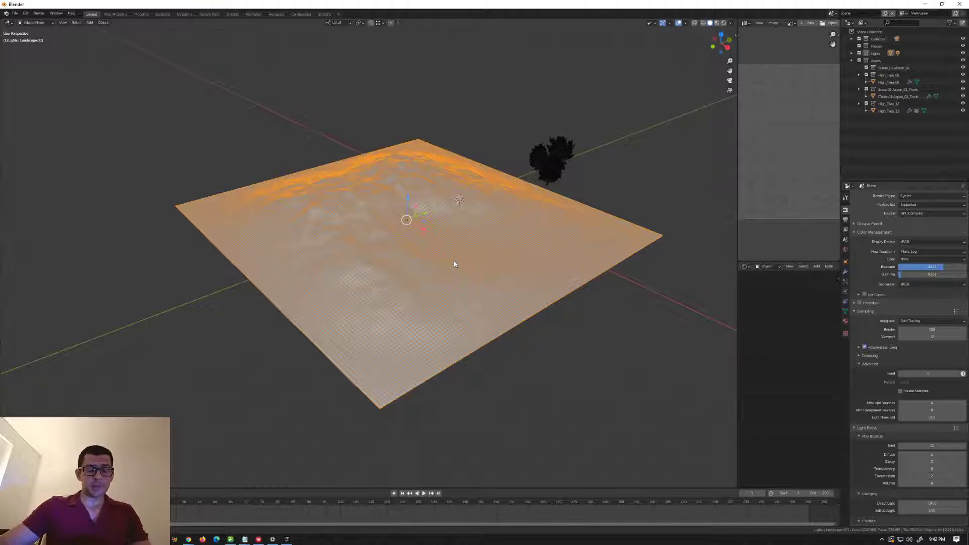
{"action": "key", "text": "x"}
{"action": "left_click", "coordinate": [453, 261]}
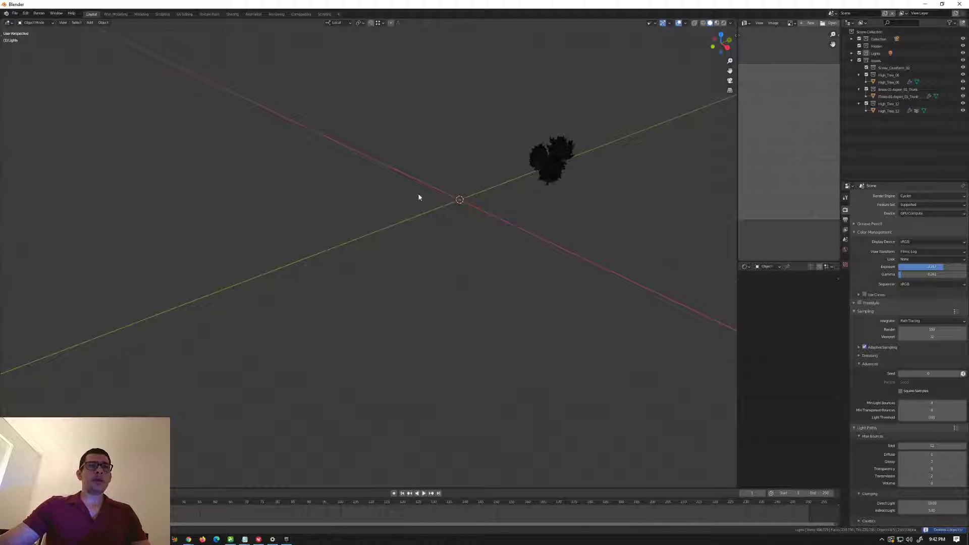
Enable snapping and add a plane mesh at the world origin.
{"action": "scroll", "coordinate": [452, 216], "scroll_direction": "up", "scroll_amount": 2}
{"action": "middle_click_drag", "start_coordinate": [439, 234], "coordinate": [455, 239], "text": "shift"}
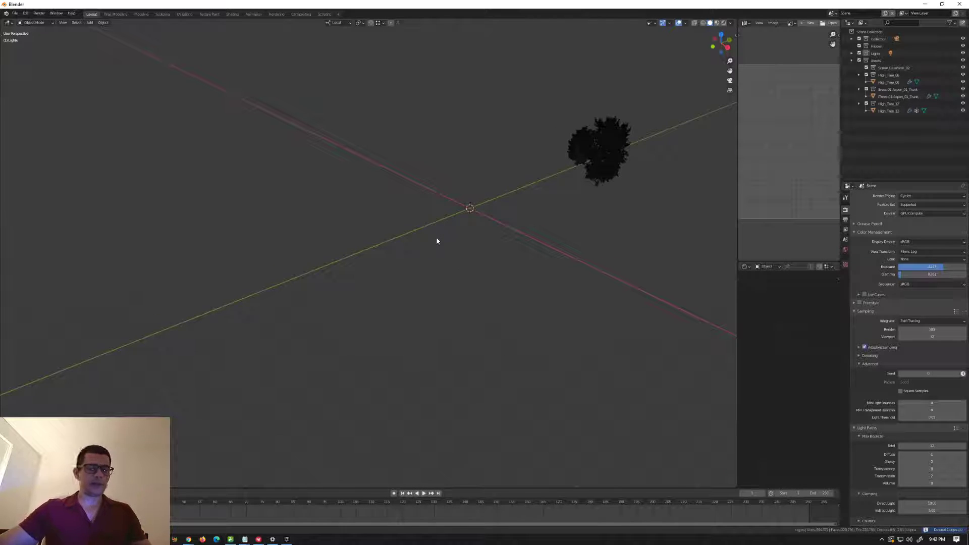
{"action": "key", "text": "shift+Tab"}
{"action": "middle_click_drag", "start_coordinate": [449, 230], "coordinate": [452, 230]}
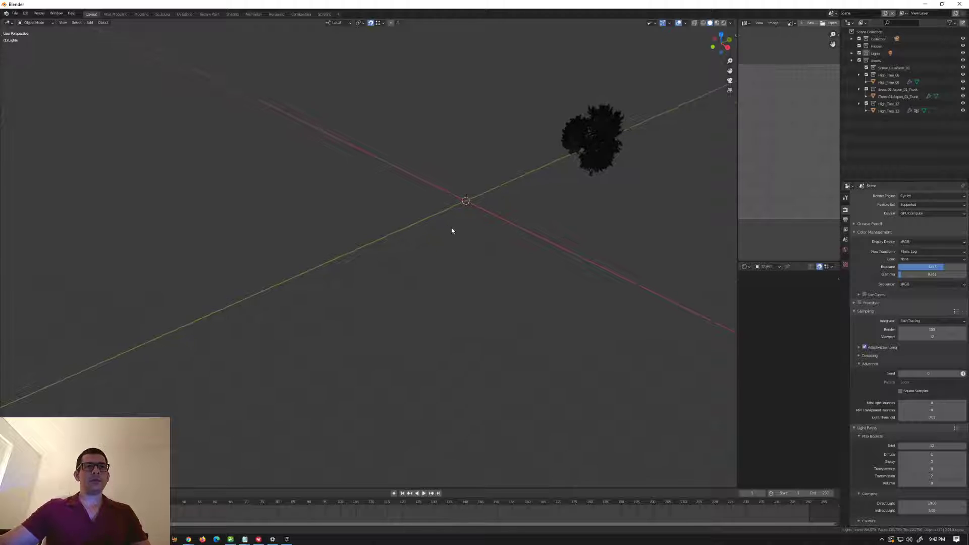
{"action": "key", "text": "shift+a"}
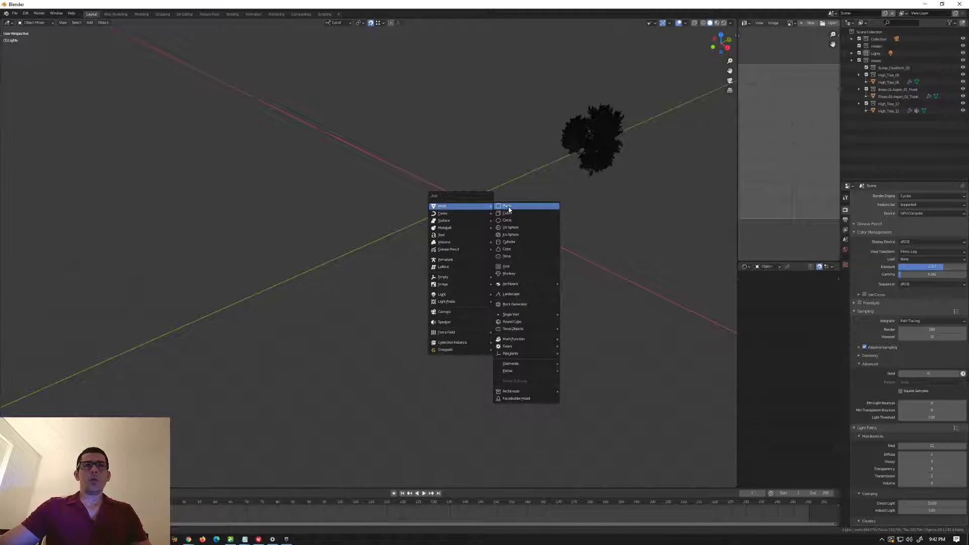
{"action": "left_click", "coordinate": [508, 207]}
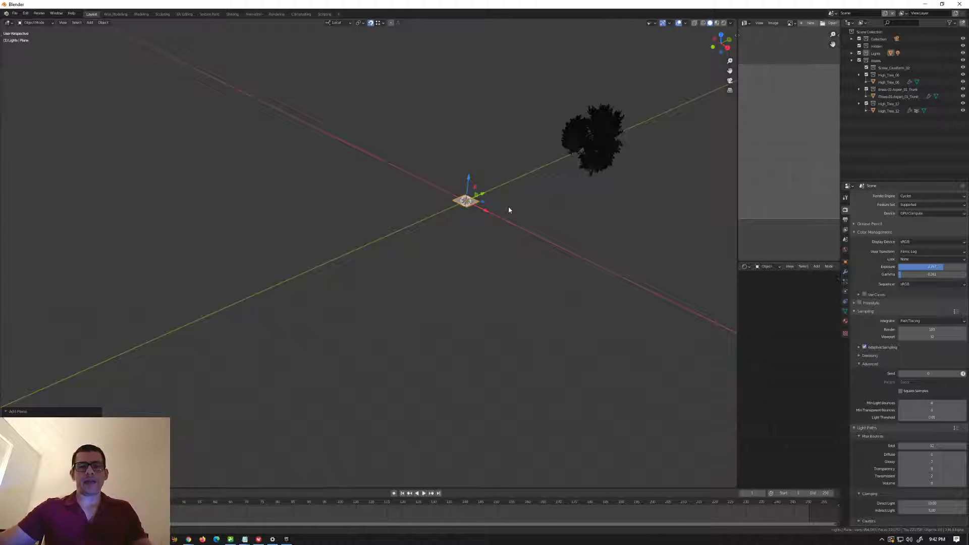
Enter Edit Mode on the plane with vertex selection and activate the Tweak selection tool.
{"action": "scroll", "coordinate": [487, 204], "scroll_direction": "up", "scroll_amount": 4}
{"action": "mouse_move", "coordinate": [472, 219]}
{"action": "middle_mouse_down", "text": "shift"}
{"action": "mouse_move", "coordinate": [493, 224]}
{"action": "mouse_move", "coordinate": [478, 221]}
{"action": "middle_mouse_up", "text": "shift"}
{"action": "key", "text": "ctrl+Tab"}
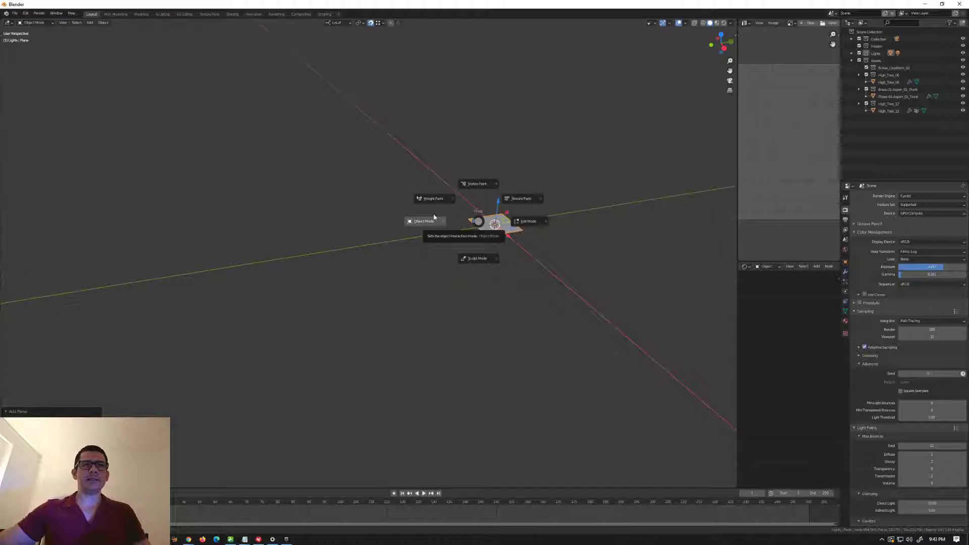
{"action": "left_click", "coordinate": [522, 220]}
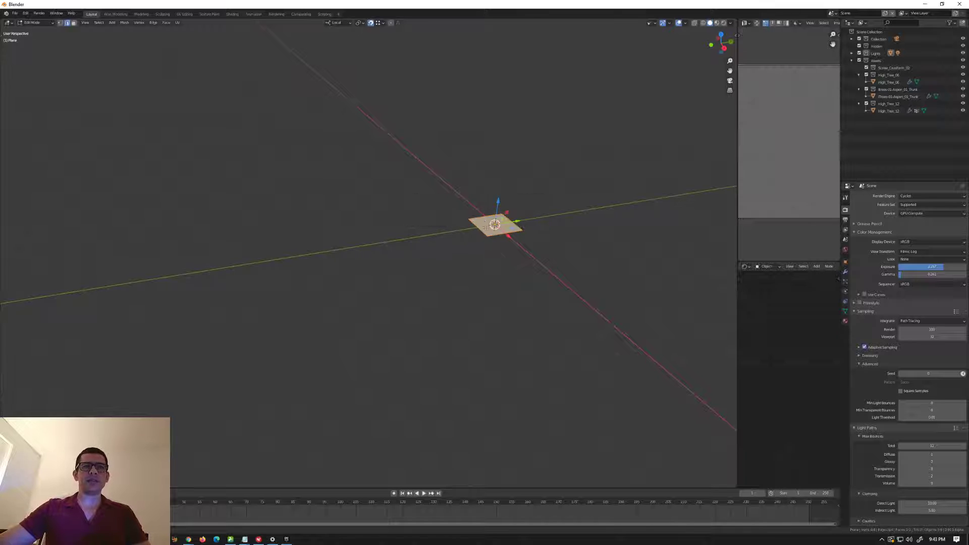
{"action": "key", "text": "1"}
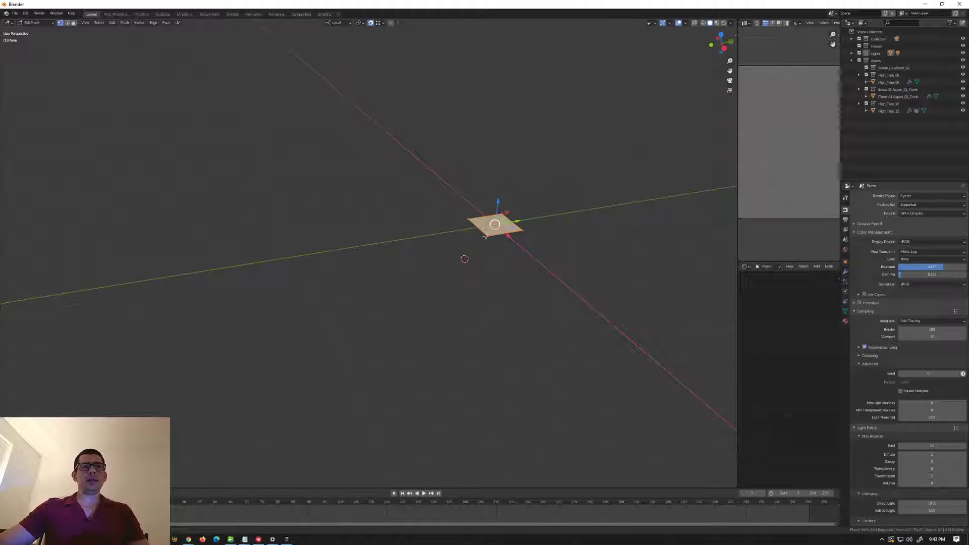
{"action": "key", "text": "shift+space"}
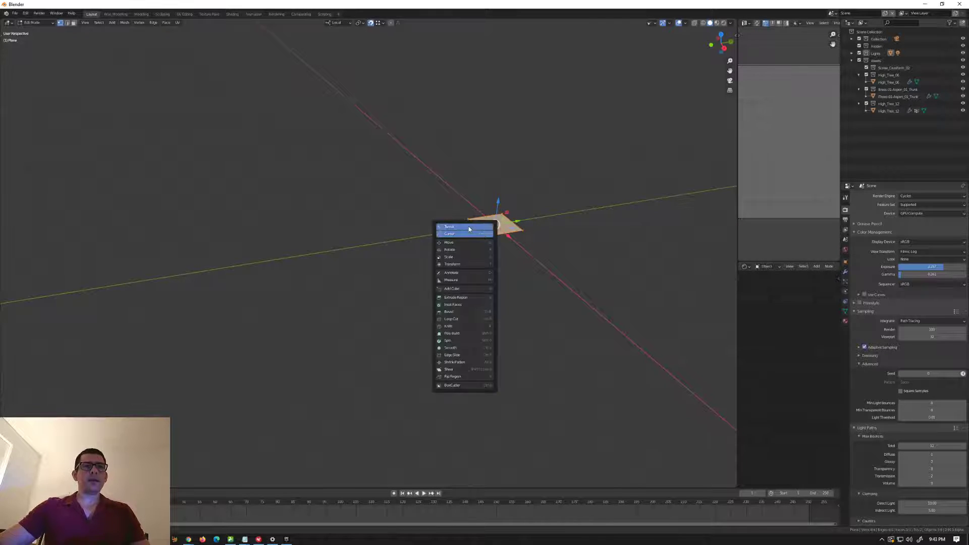
{"action": "left_click", "coordinate": [469, 226]}
{"action": "left_click", "coordinate": [468, 256]}
Select the two vertices of the plane's edge facing away from the trees and extrude that edge outward into a longer strip.
{"action": "left_click", "coordinate": [470, 220]}
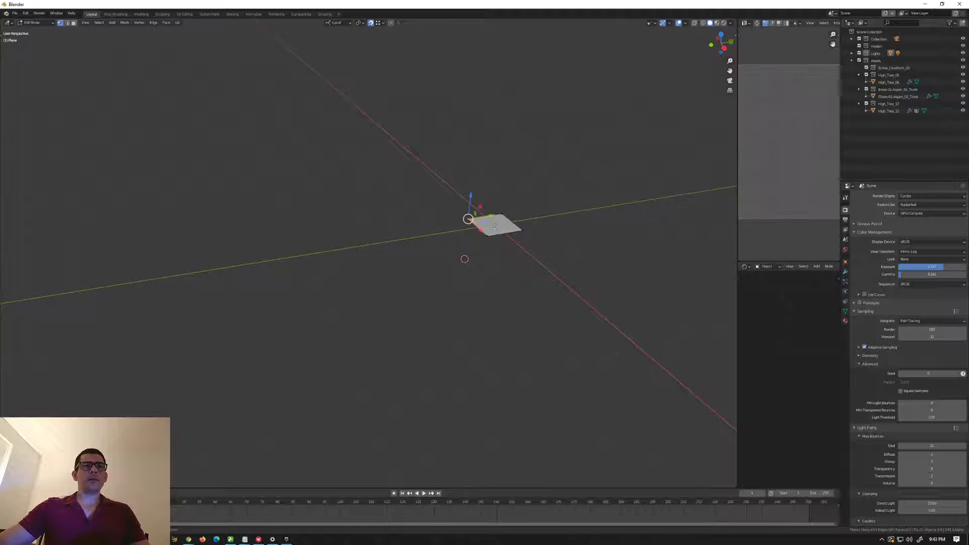
{"action": "left_click", "coordinate": [489, 237], "text": "shift"}
{"action": "middle_click_drag", "start_coordinate": [509, 247], "coordinate": [540, 249]}
{"action": "key", "text": "e"}
{"action": "key", "text": "z"}
{"action": "left_click", "coordinate": [467, 281]}
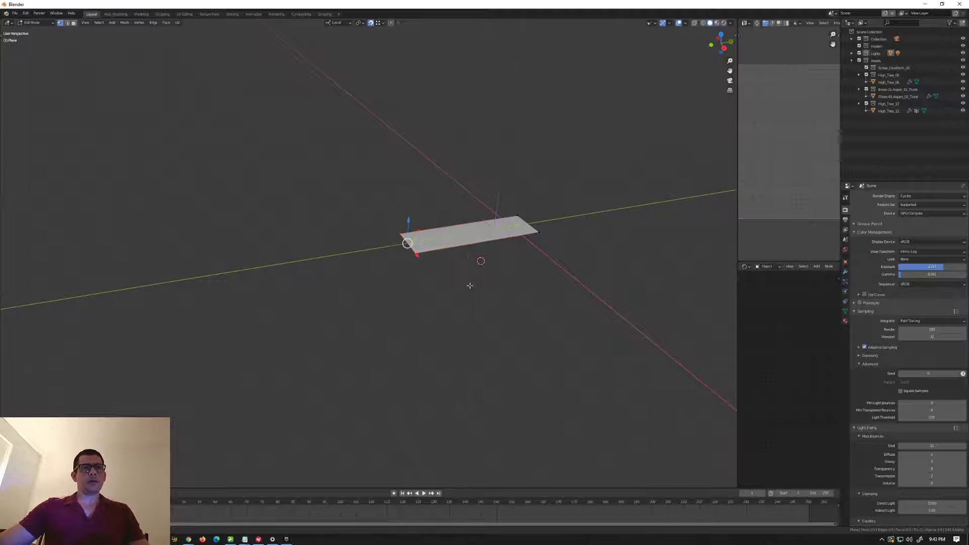
{"action": "middle_click_drag", "start_coordinate": [466, 279], "coordinate": [481, 286]}
{"action": "scroll", "coordinate": [514, 268], "scroll_direction": "down", "scroll_amount": 2}
{"action": "mouse_move", "coordinate": [539, 267]}
{"action": "middle_mouse_down"}
{"action": "mouse_move", "coordinate": [507, 241]}
{"action": "mouse_move", "coordinate": [534, 248]}
{"action": "middle_mouse_up"}
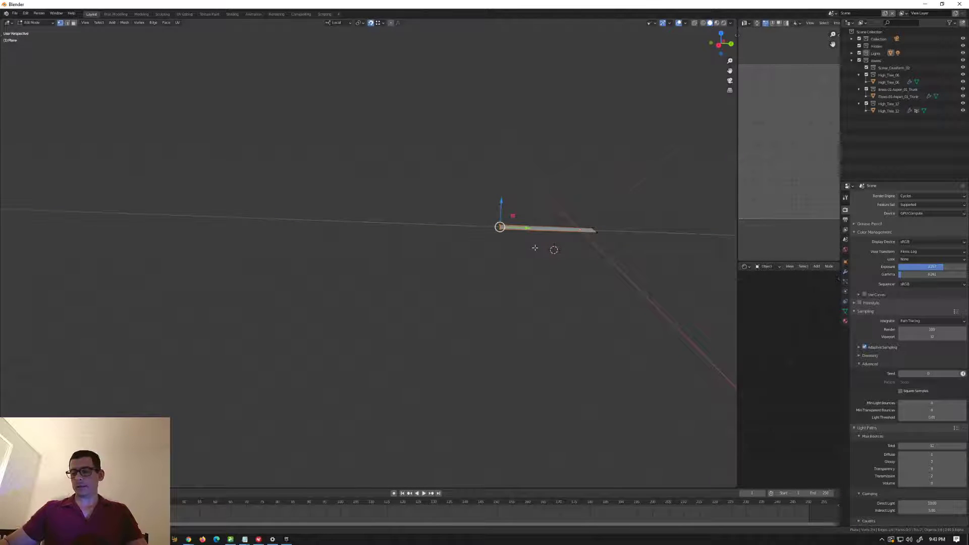
In the right orthographic view, move the strip's end edge outward and up, and extrude three more gently rising segments.
{"action": "key", "text": "KP_3"}
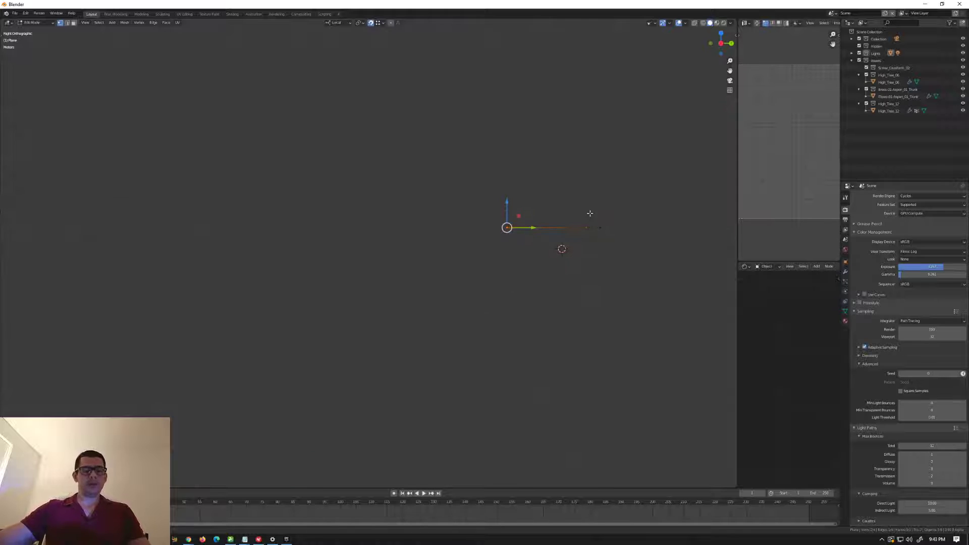
{"action": "key", "text": "g"}
{"action": "left_click", "coordinate": [453, 183]}
{"action": "key", "text": "e"}
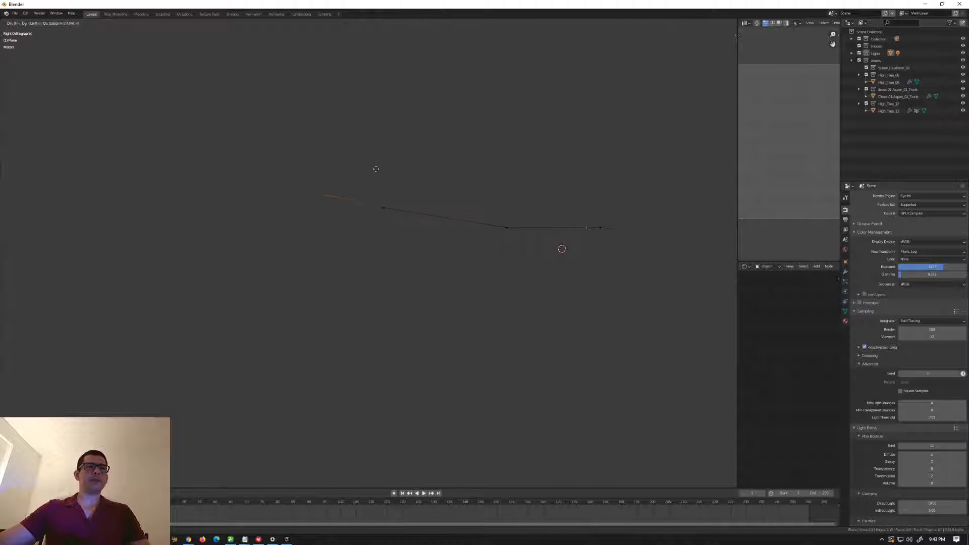
{"action": "left_click", "coordinate": [266, 162]}
{"action": "key", "text": "e"}
{"action": "left_click", "coordinate": [77, 135]}
{"action": "key", "text": "e"}
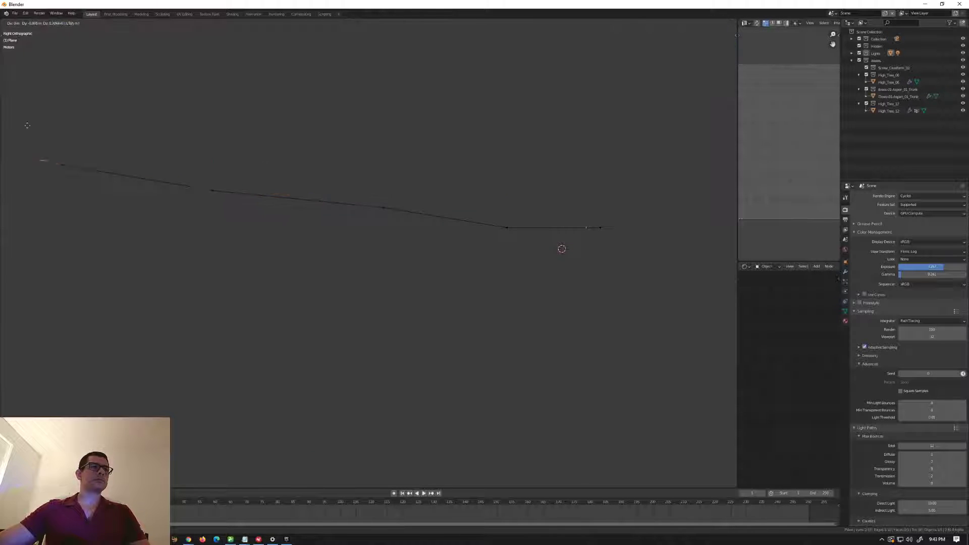
{"action": "left_click", "coordinate": [732, 128]}
Select all vertices along one long side of the strip and move them along X to widen it.
{"action": "scroll", "coordinate": [554, 194], "scroll_direction": "down", "scroll_amount": 5}
{"action": "middle_click_drag", "start_coordinate": [540, 186], "coordinate": [582, 203]}
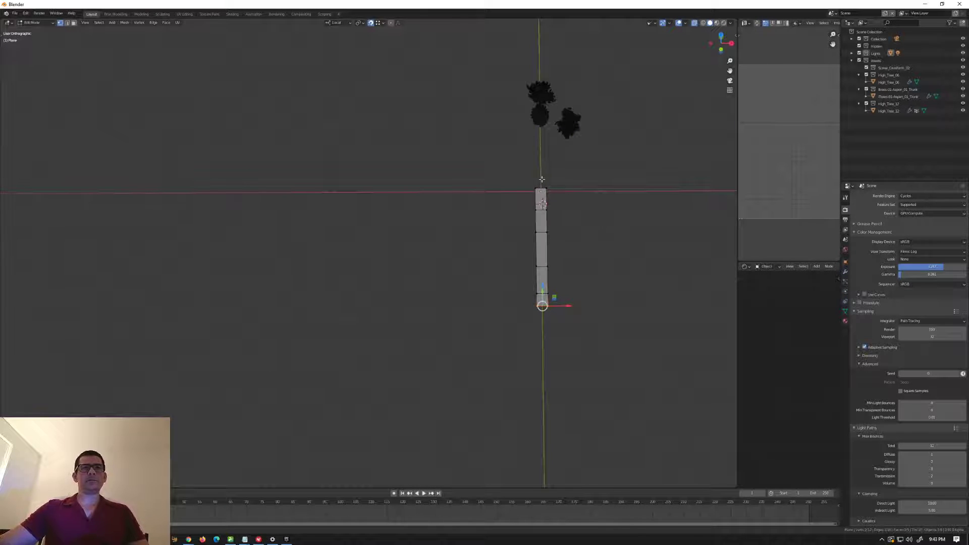
{"action": "key", "text": "alt+a"}
{"action": "left_click_drag", "start_coordinate": [543, 182], "coordinate": [522, 353]}
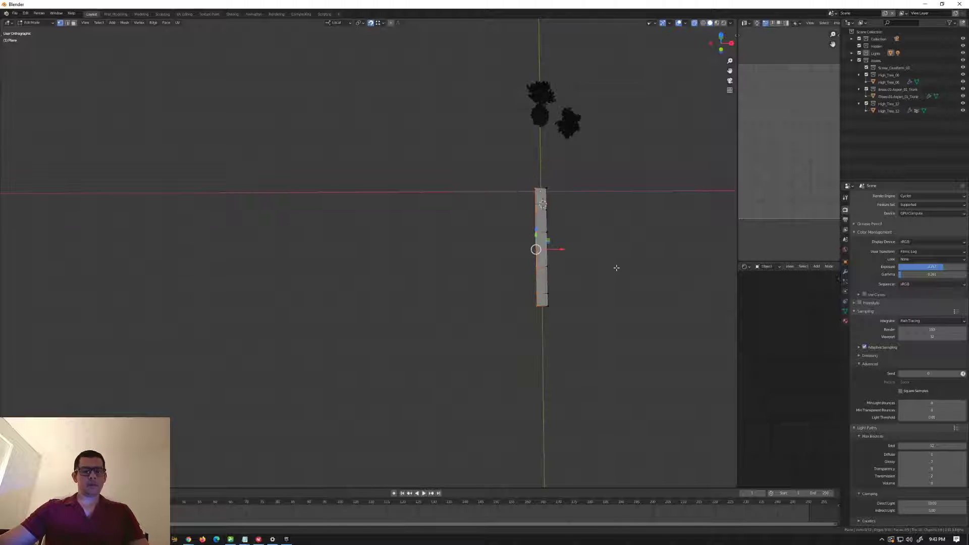
{"action": "key", "text": "g"}
{"action": "key", "text": "x"}
{"action": "left_click", "coordinate": [538, 278]}
Extrude the selected long side along X to add a second row of faces.
{"action": "middle_click_drag", "start_coordinate": [539, 278], "coordinate": [516, 249]}
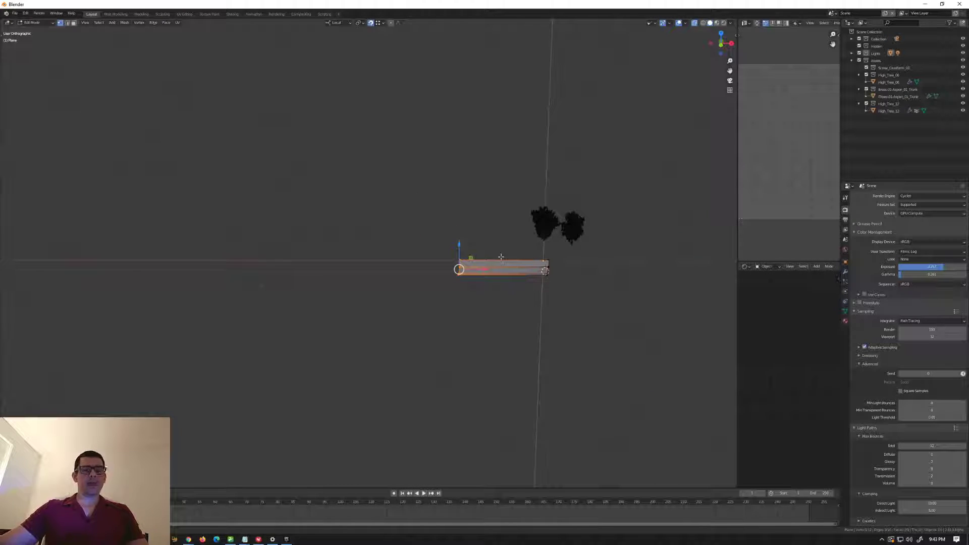
{"action": "key", "text": "e"}
{"action": "key", "text": "x"}
{"action": "left_click", "coordinate": [405, 261]}
Scale the new outer side's vertices along Z and lower them slightly to adjust the terrain's slope.
{"action": "middle_click_drag", "start_coordinate": [405, 261], "coordinate": [485, 309]}
{"action": "key", "text": "s"}
{"action": "key", "text": "z"}
{"action": "key", "text": "z"}
{"action": "left_click", "coordinate": [470, 238]}
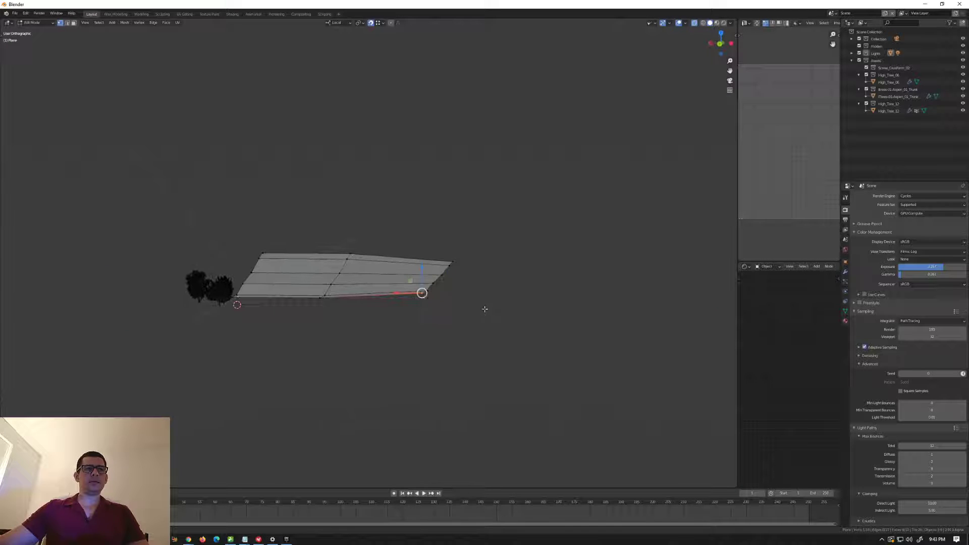
{"action": "key", "text": "g"}
{"action": "key", "text": "z"}
{"action": "left_click", "coordinate": [326, 299]}
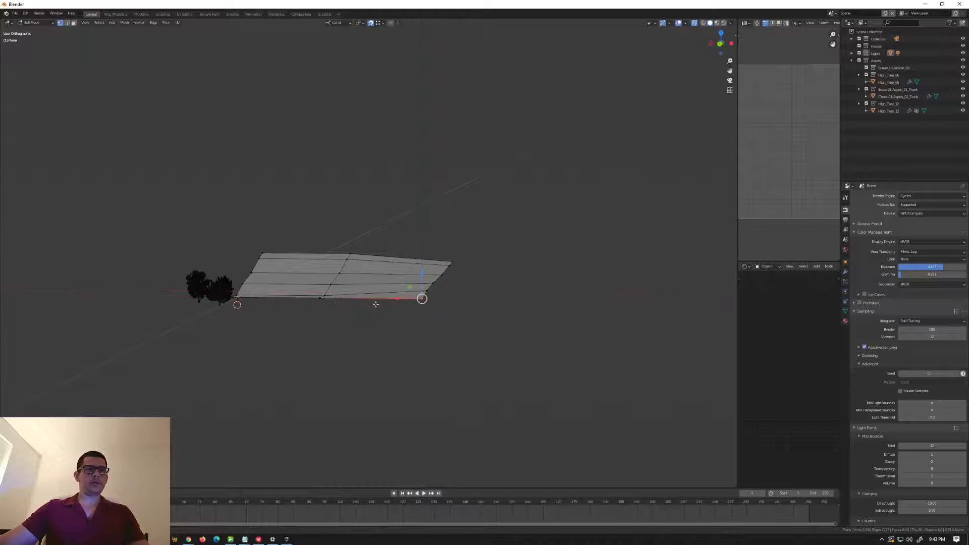
Switch the terrain to Weight Paint mode and paint full weight along its middle row of vertices from end to end.
{"action": "middle_click_drag", "start_coordinate": [375, 303], "coordinate": [482, 310]}
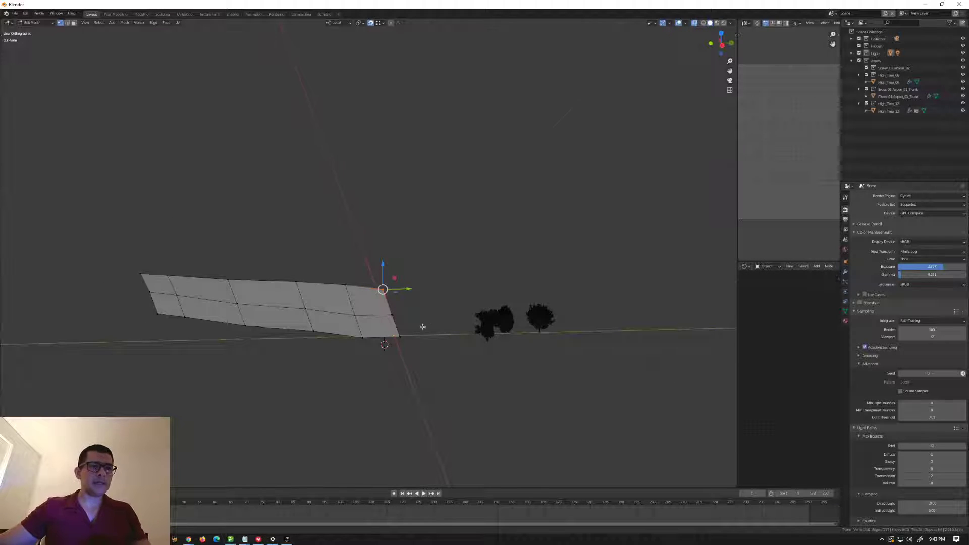
{"action": "middle_click_drag", "start_coordinate": [423, 328], "coordinate": [405, 299]}
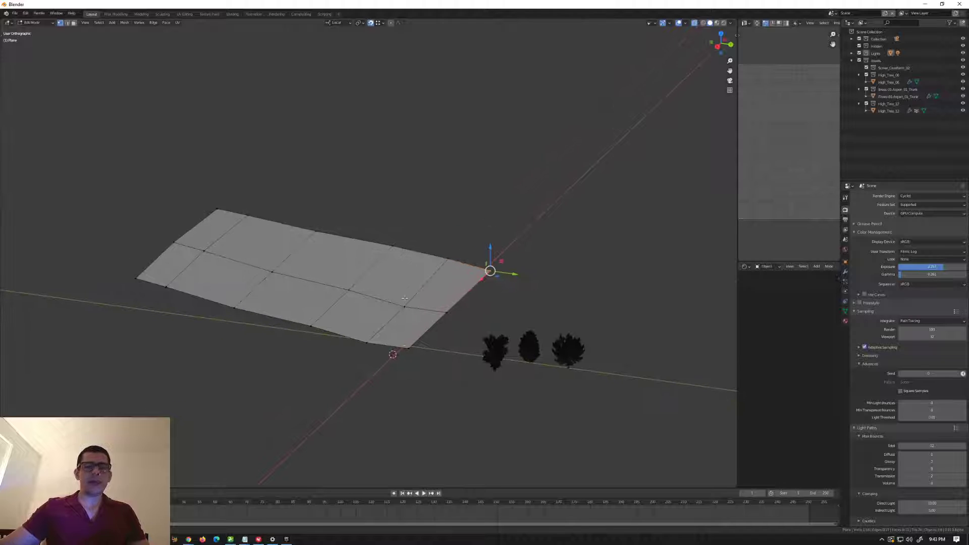
{"action": "key", "text": "ctrl+Tab"}
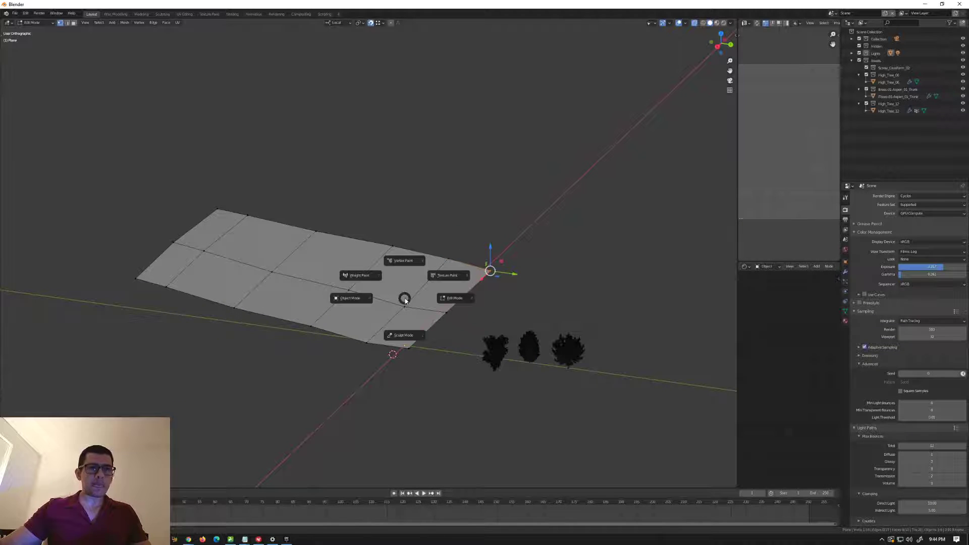
{"action": "left_click", "coordinate": [372, 280]}
{"action": "mouse_move", "coordinate": [354, 285]}
{"action": "left_mouse_down"}
{"action": "mouse_move", "coordinate": [244, 270]}
{"action": "mouse_move", "coordinate": [272, 275]}
{"action": "left_mouse_up"}
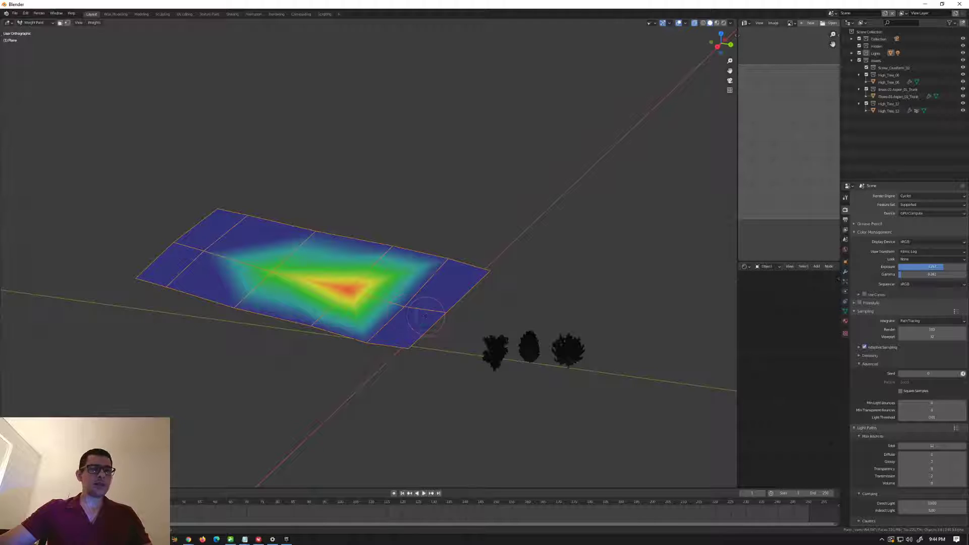
{"action": "mouse_move", "coordinate": [424, 316]}
{"action": "left_mouse_down"}
{"action": "mouse_move", "coordinate": [415, 309]}
{"action": "mouse_move", "coordinate": [438, 312]}
{"action": "mouse_move", "coordinate": [176, 244]}
{"action": "left_mouse_up"}
{"action": "left_click_drag", "start_coordinate": [281, 267], "coordinate": [273, 278]}
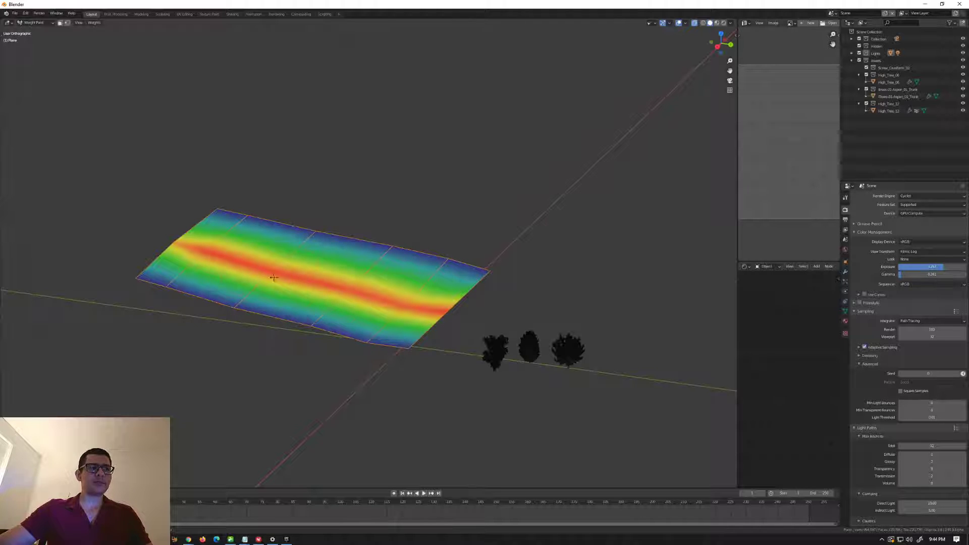
{"action": "scroll", "coordinate": [268, 258], "scroll_direction": "up", "scroll_amount": 4}
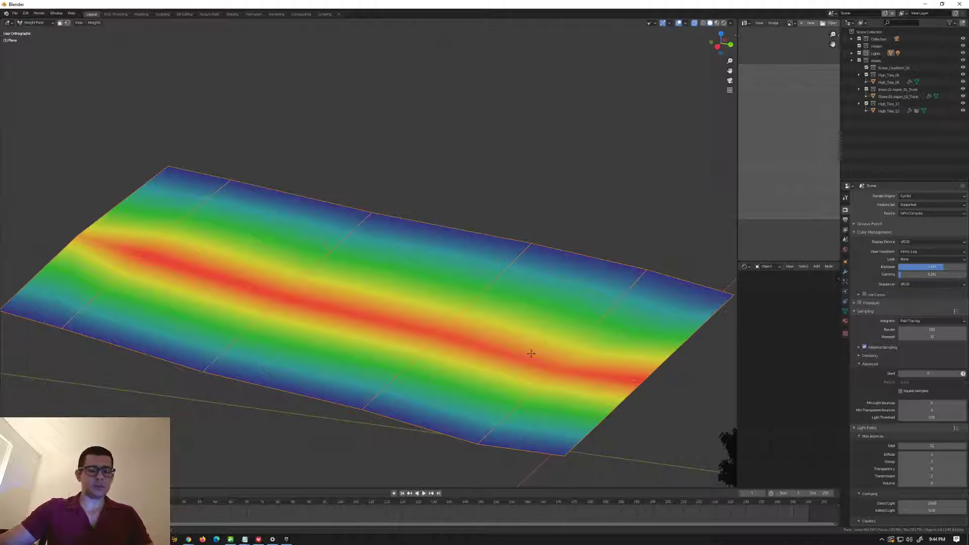
Return to Object Mode, add a second plane mesh and move it off the terrain, between the terrain and the trees.
{"action": "key", "text": "ctrl+Tab"}
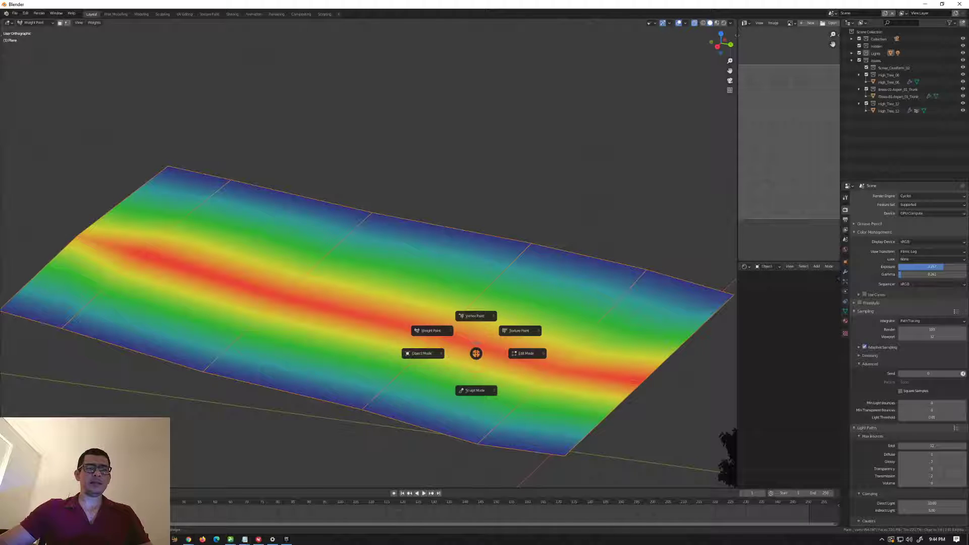
{"action": "left_click", "coordinate": [435, 353]}
{"action": "scroll", "coordinate": [447, 333], "scroll_direction": "down", "scroll_amount": 4}
{"action": "middle_click_drag", "start_coordinate": [506, 333], "coordinate": [512, 289]}
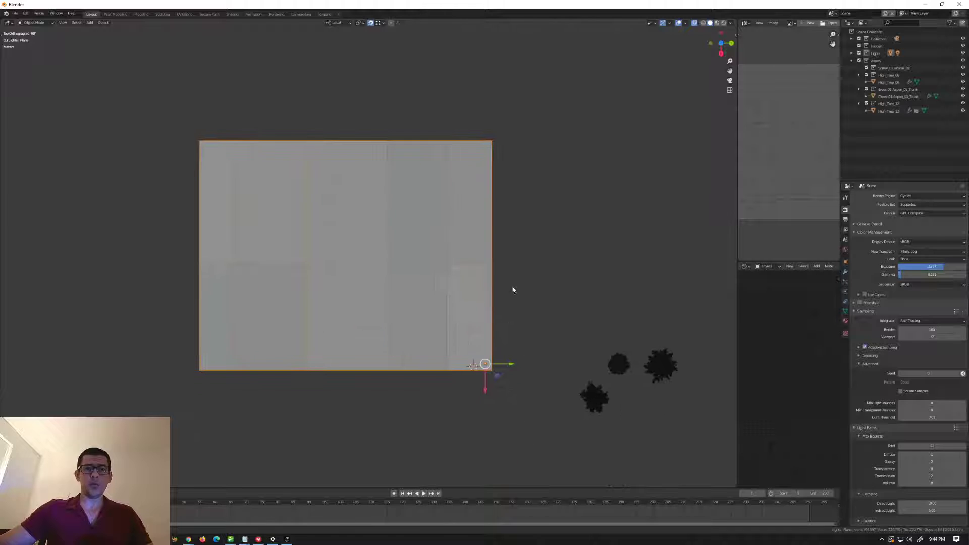
{"action": "key", "text": "shift+a"}
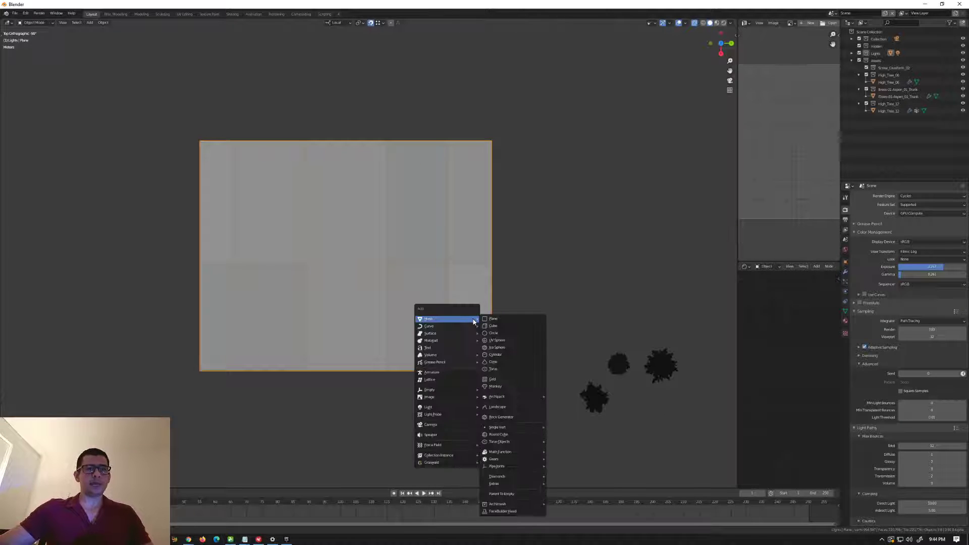
{"action": "left_click", "coordinate": [493, 320]}
{"action": "scroll", "coordinate": [505, 318], "scroll_direction": "down", "scroll_amount": 2}
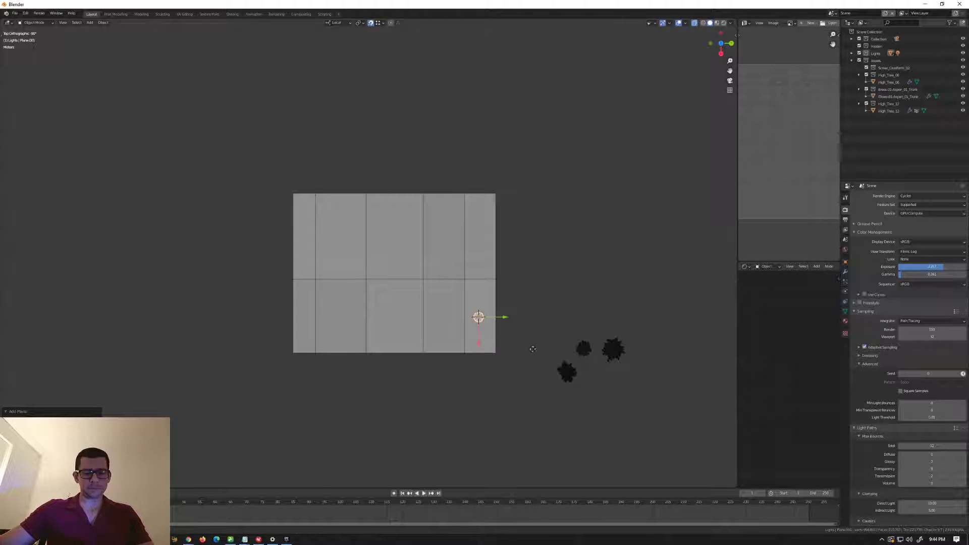
{"action": "key", "text": "g"}
{"action": "left_click", "coordinate": [557, 341]}
Enter Edit Mode on the small plane and scale its mesh up.
{"action": "scroll", "coordinate": [524, 329], "scroll_direction": "up", "scroll_amount": 6}
{"action": "middle_click_drag", "start_coordinate": [542, 306], "coordinate": [539, 269]}
{"action": "scroll", "coordinate": [538, 275], "scroll_direction": "down", "scroll_amount": 2}
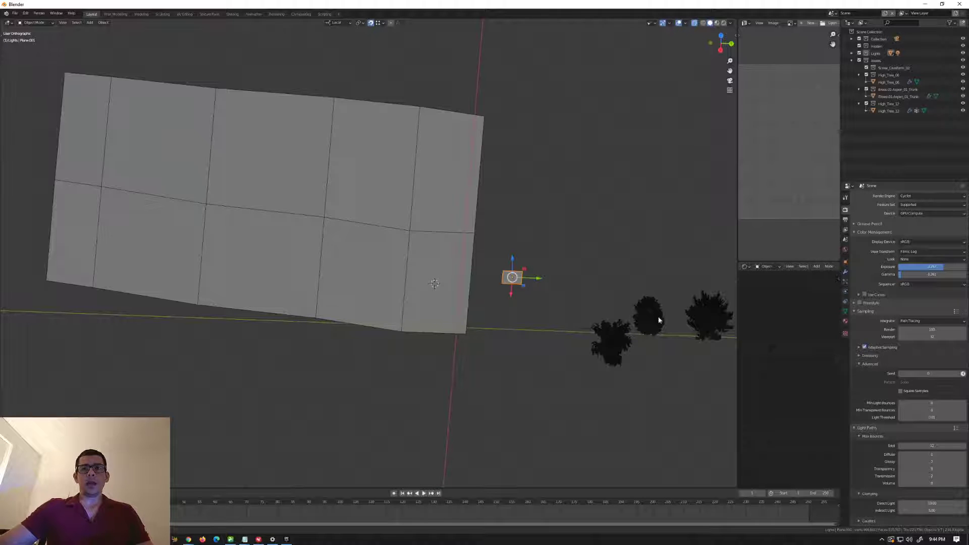
{"action": "scroll", "coordinate": [529, 289], "scroll_direction": "up", "scroll_amount": 3}
{"action": "middle_click_drag", "start_coordinate": [524, 292], "coordinate": [524, 304]}
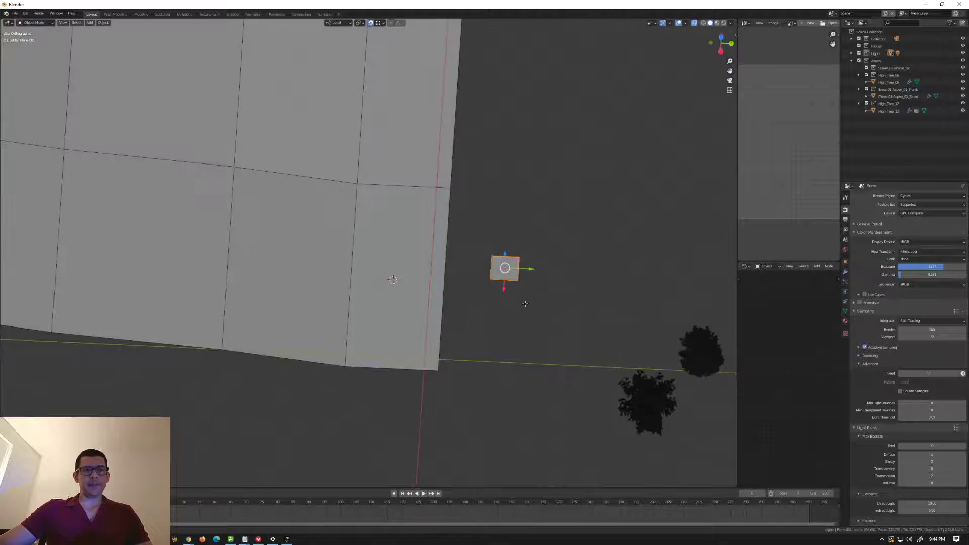
{"action": "key", "text": "Tab"}
{"action": "key", "text": "s"}
{"action": "left_click", "coordinate": [678, 285]}
Move the small plane's mesh along Y, away from the terrain and its own origin, and return to Object Mode.
{"action": "scroll", "coordinate": [699, 285], "scroll_direction": "down", "scroll_amount": 5}
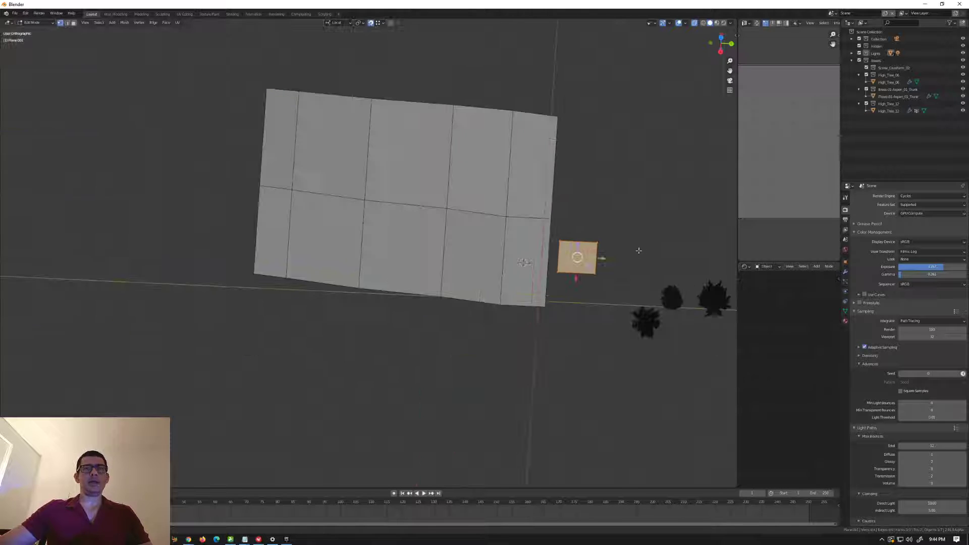
{"action": "scroll", "coordinate": [550, 250], "scroll_direction": "up", "scroll_amount": 1}
{"action": "key", "text": "g"}
{"action": "key", "text": "y"}
{"action": "left_click", "coordinate": [600, 256]}
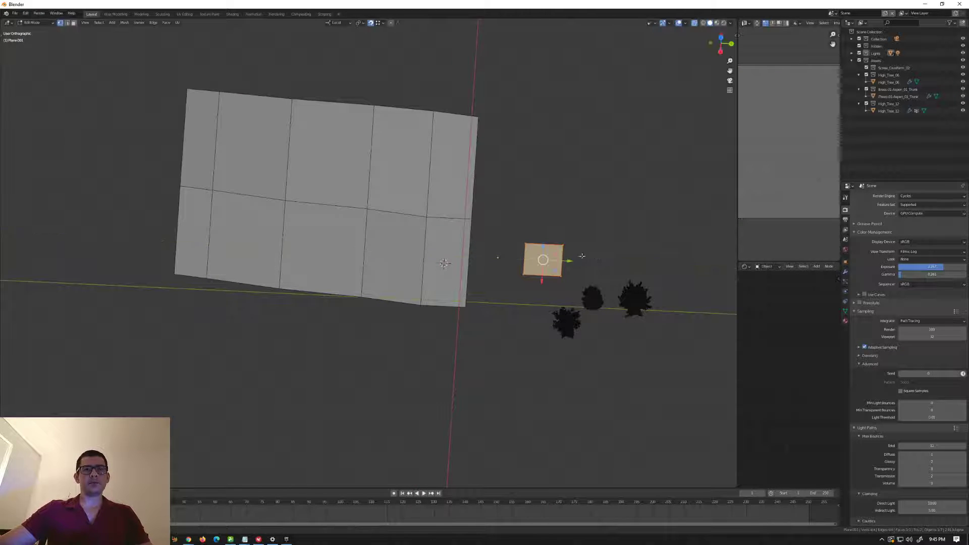
{"action": "key", "text": "Tab"}
Enable the Screencast Keys overlay, show the viewport's tool shelf and return to a top view of the scene.
{"action": "middle_click_drag", "start_coordinate": [561, 264], "coordinate": [561, 229]}
{"action": "scroll", "coordinate": [557, 275], "scroll_direction": "up", "scroll_amount": 5}
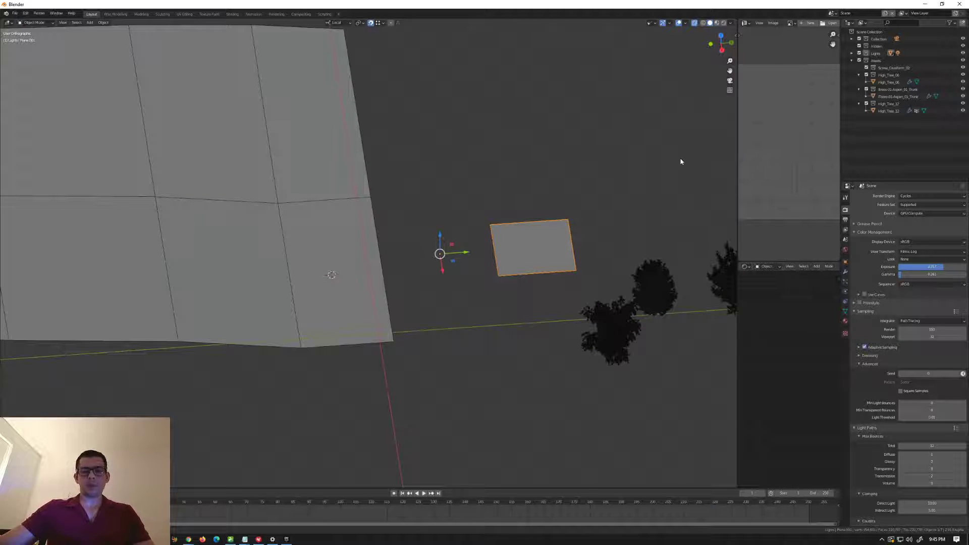
{"action": "key", "text": "n"}
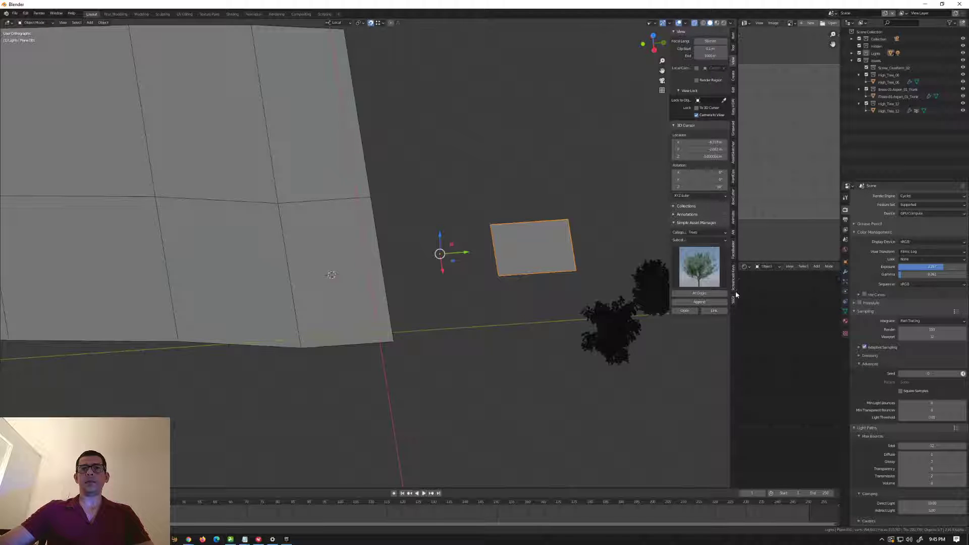
{"action": "left_click", "coordinate": [733, 287]}
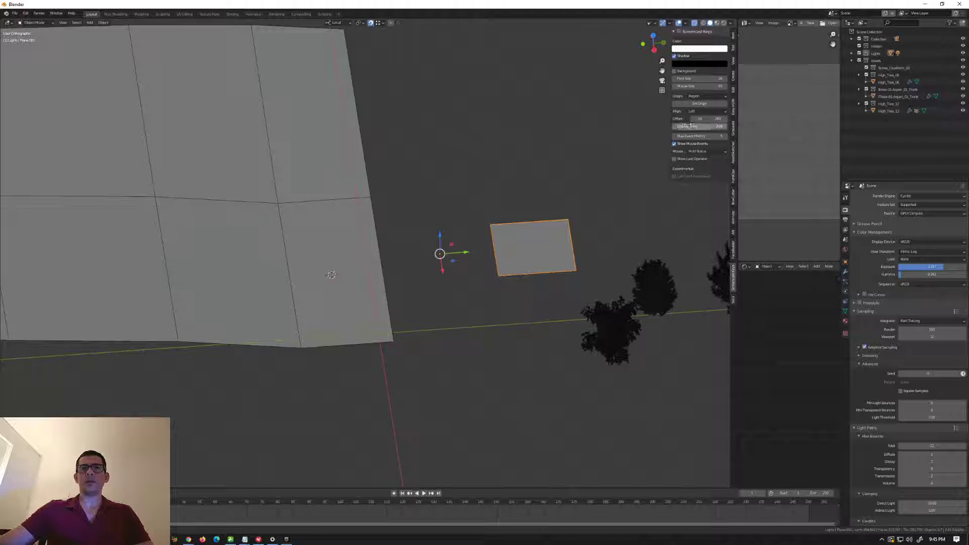
{"action": "left_click", "coordinate": [679, 31]}
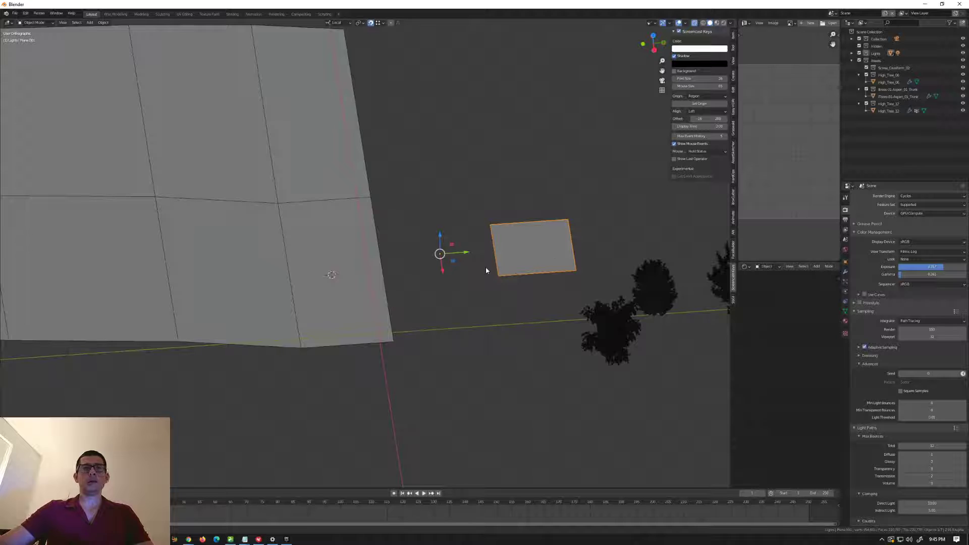
{"action": "key", "text": "t"}
{"action": "key", "text": "t"}
{"action": "key", "text": "t"}
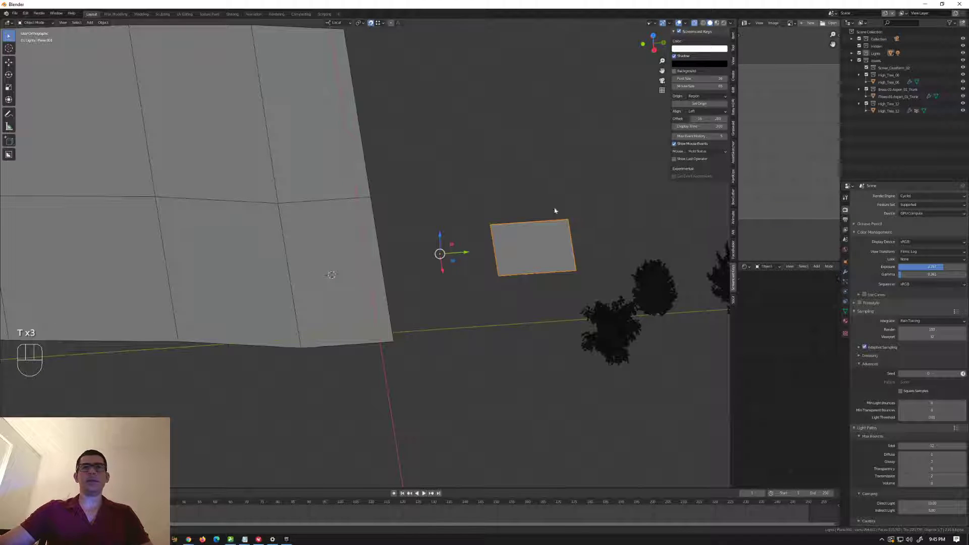
{"action": "key", "text": "n"}
{"action": "middle_click_drag", "start_coordinate": [634, 257], "coordinate": [570, 273]}
{"action": "scroll", "coordinate": [459, 234], "scroll_direction": "down", "scroll_amount": 5}
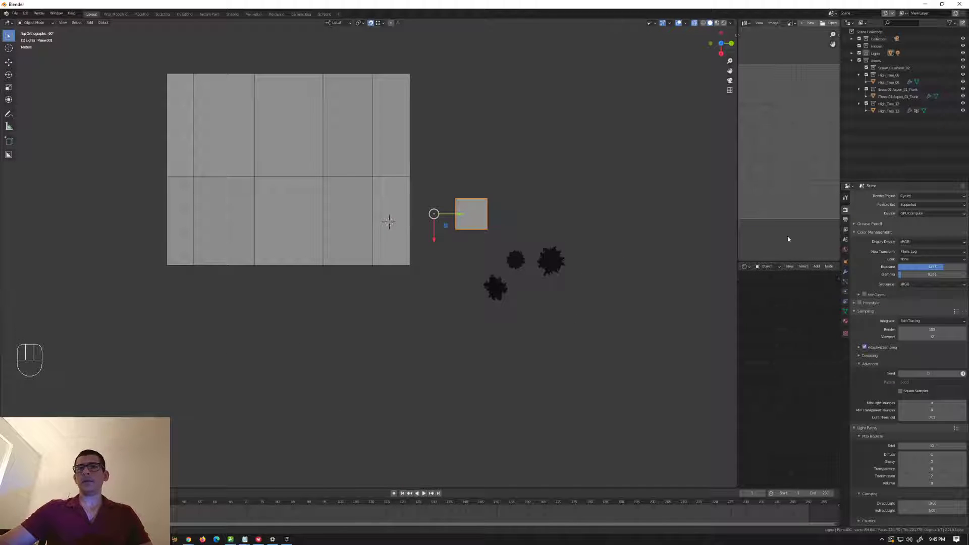
Give the small plane a new material, and the terrain another new material with a green viewport display color.
{"action": "left_click", "coordinate": [845, 322]}
{"action": "left_click", "coordinate": [909, 218]}
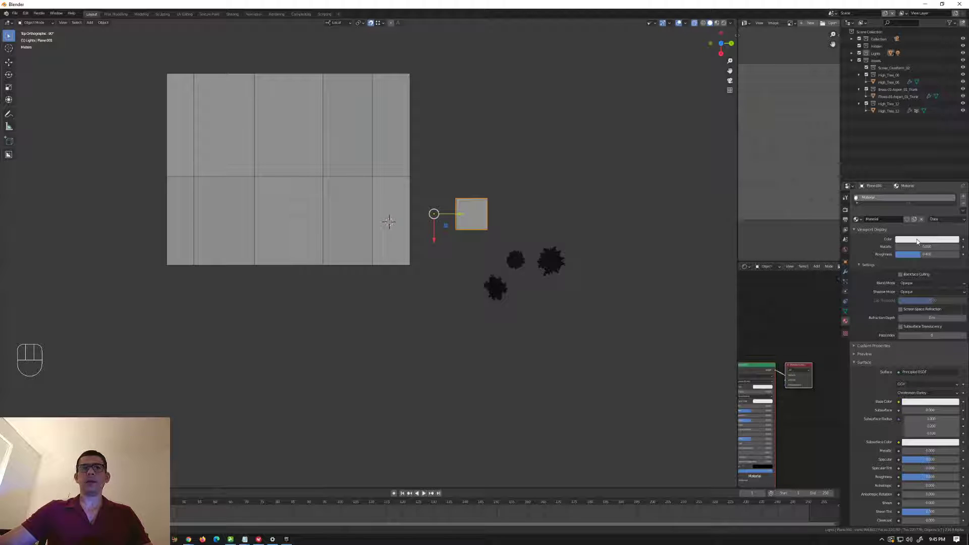
{"action": "left_click", "coordinate": [390, 221]}
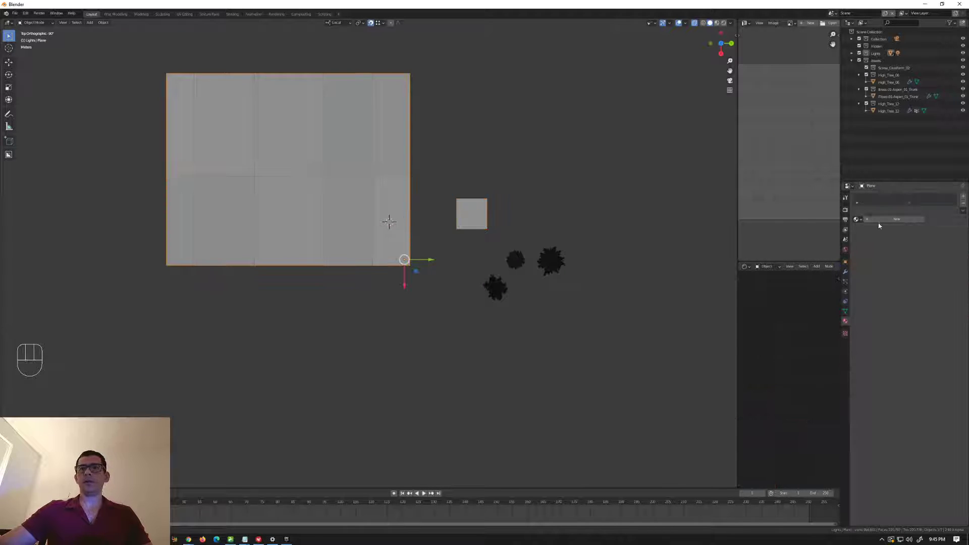
{"action": "left_click", "coordinate": [897, 220]}
{"action": "left_click", "coordinate": [922, 240]}
{"action": "left_click", "coordinate": [913, 147]}
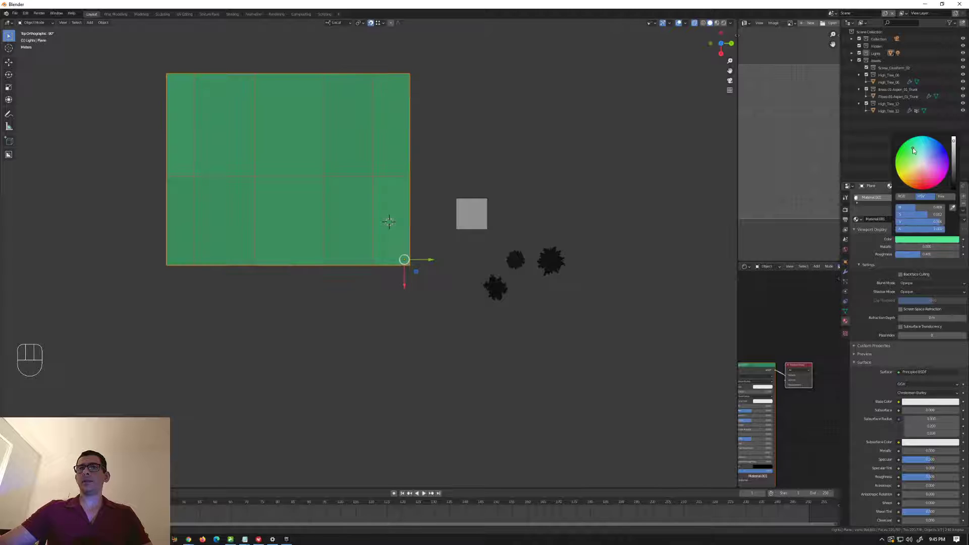
Select the small plane, add a particle system of type Hair to it and enable its Advanced settings.
{"action": "middle_click_drag", "start_coordinate": [524, 238], "coordinate": [487, 202]}
{"action": "scroll", "coordinate": [487, 202], "scroll_direction": "up", "scroll_amount": 3}
{"action": "left_click", "coordinate": [480, 243]}
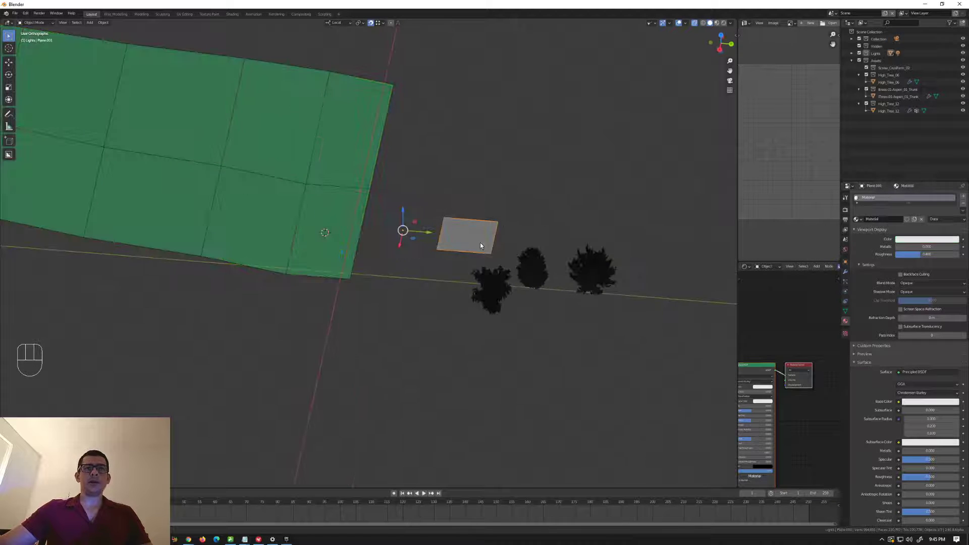
{"action": "middle_click_drag", "start_coordinate": [481, 243], "coordinate": [441, 227]}
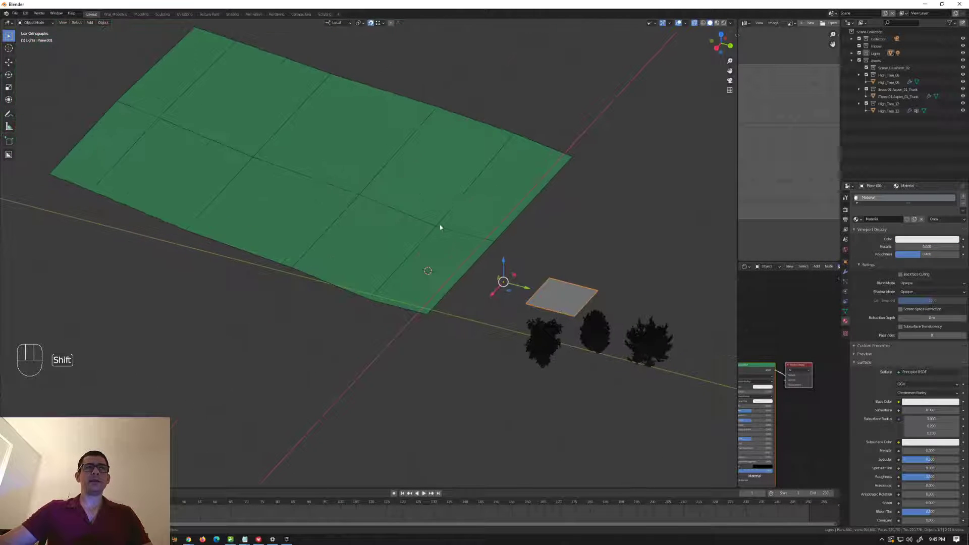
{"action": "middle_click_drag", "start_coordinate": [389, 208], "coordinate": [394, 206]}
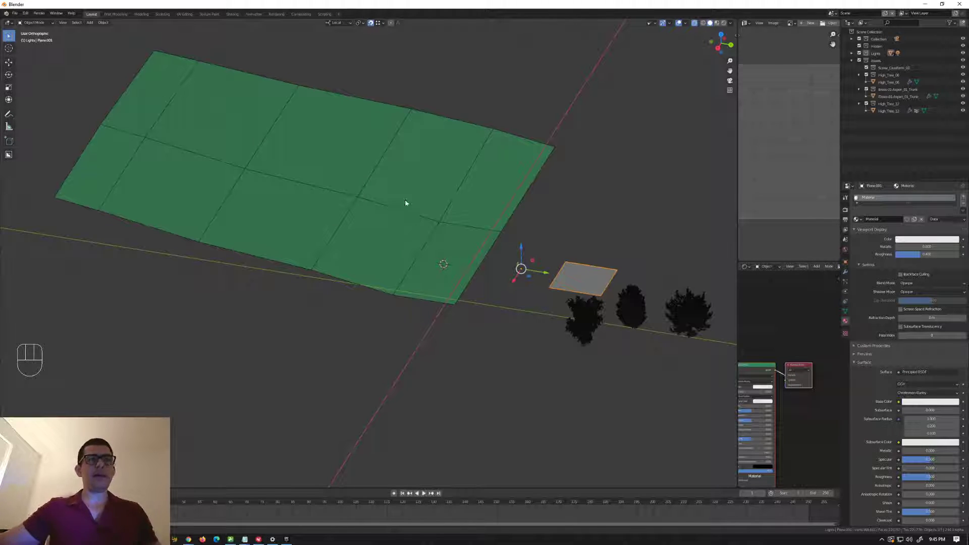
{"action": "middle_click_drag", "start_coordinate": [639, 292], "coordinate": [548, 244]}
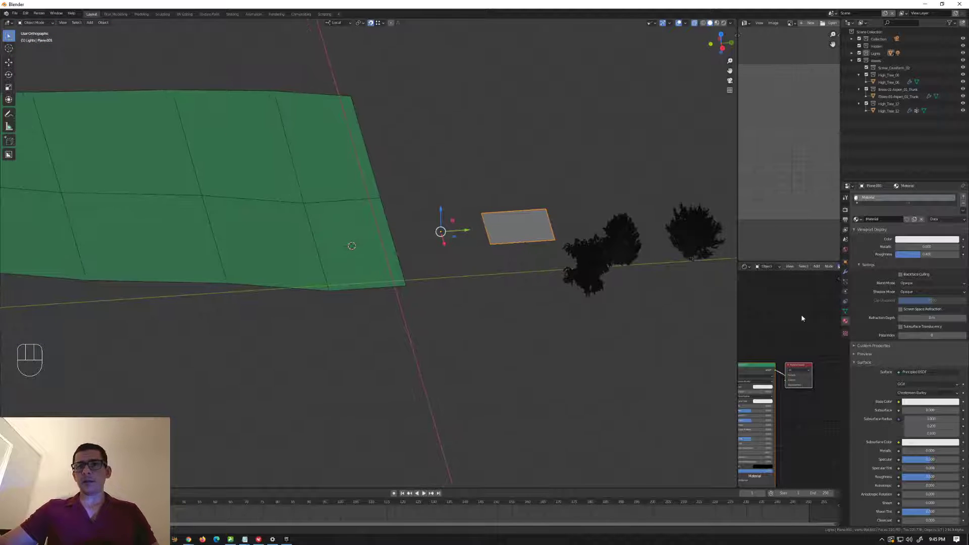
{"action": "left_click", "coordinate": [846, 312]}
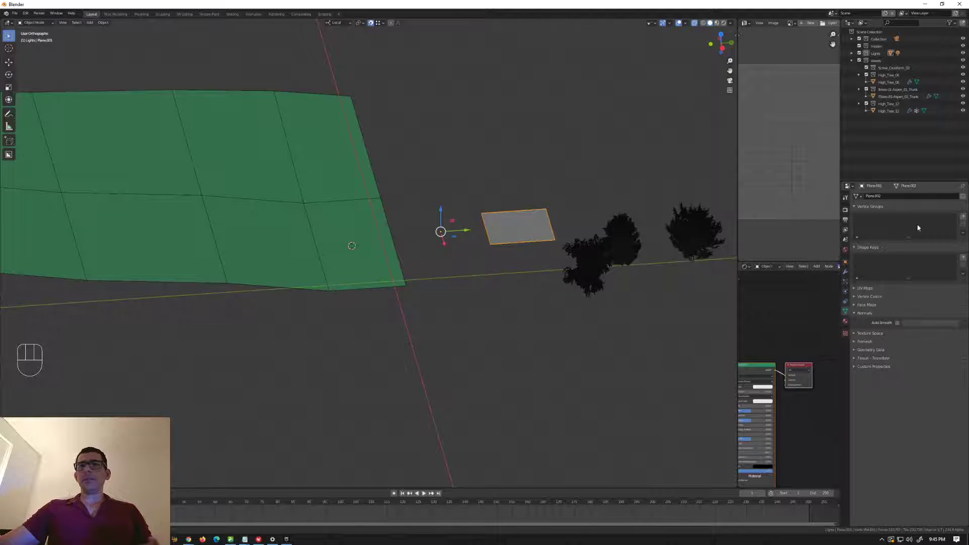
{"action": "left_click", "coordinate": [845, 283]}
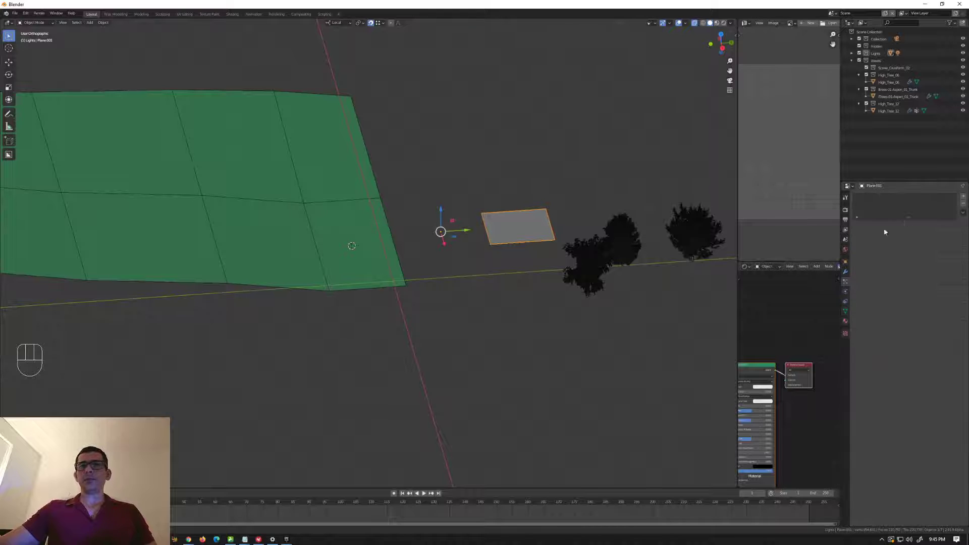
{"action": "left_click", "coordinate": [965, 197]}
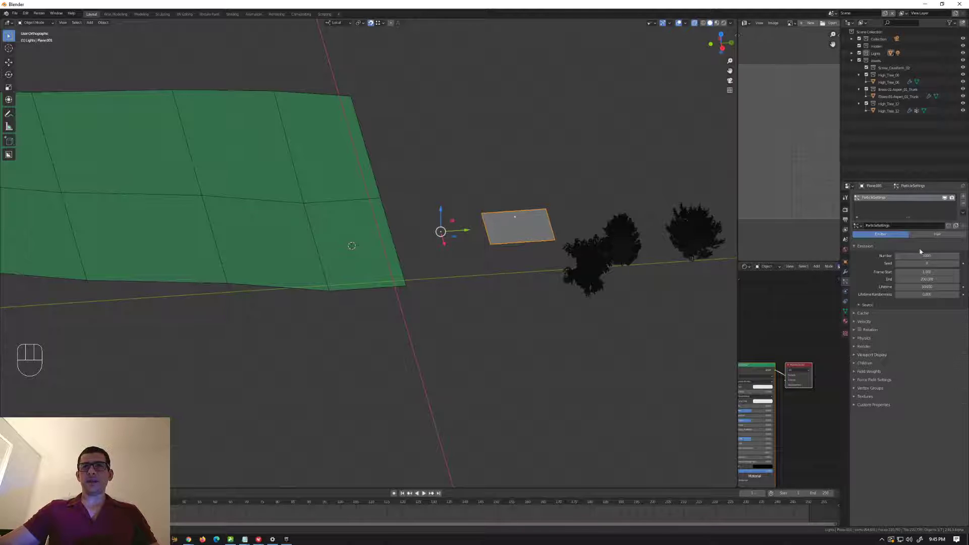
{"action": "left_click", "coordinate": [938, 235]}
{"action": "mouse_move", "coordinate": [586, 242]}
{"action": "middle_mouse_down"}
{"action": "mouse_move", "coordinate": [583, 231]}
{"action": "mouse_move", "coordinate": [584, 257]}
{"action": "middle_mouse_up"}
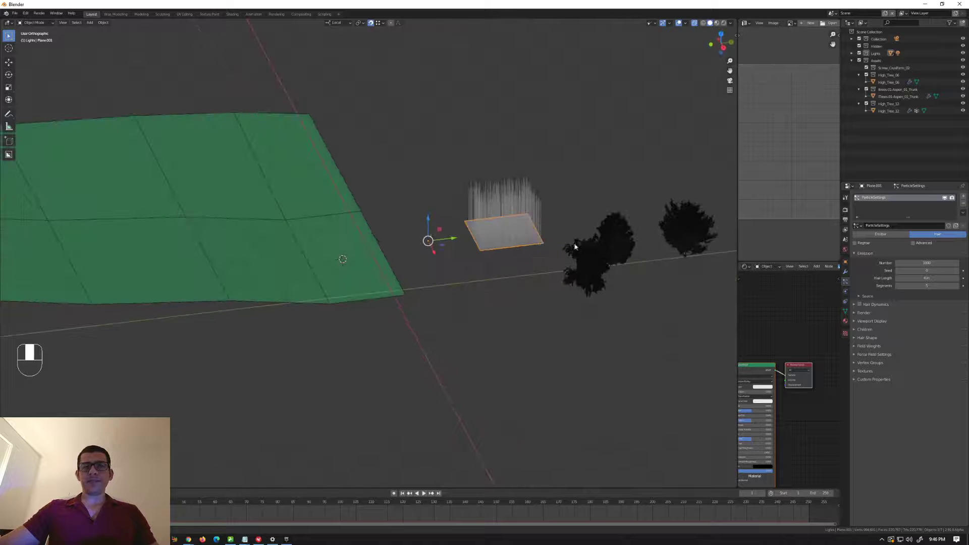
{"action": "left_click", "coordinate": [913, 244]}
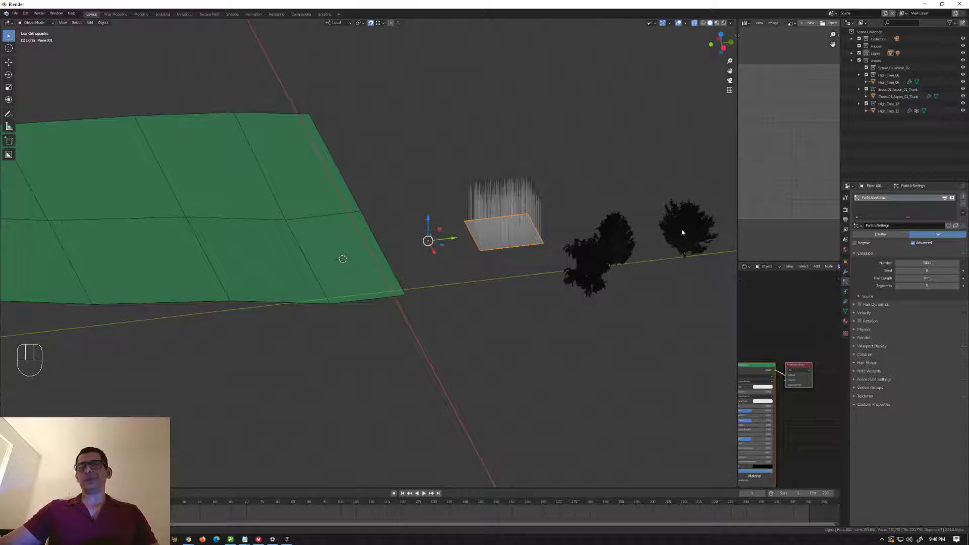
Expand the hair particle system's Render settings and look through the Render As options.
{"action": "left_click", "coordinate": [855, 355]}
{"action": "left_click", "coordinate": [855, 354]}
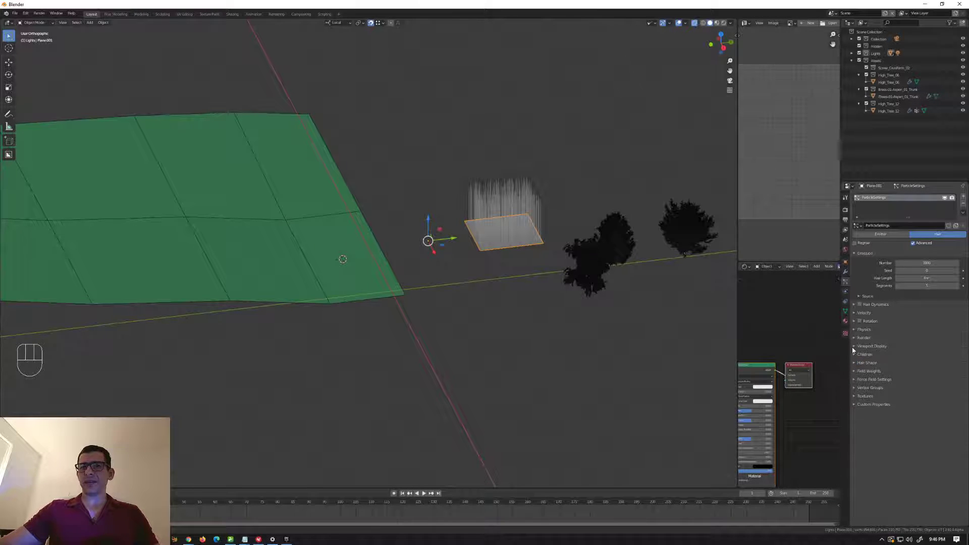
{"action": "left_click", "coordinate": [855, 338]}
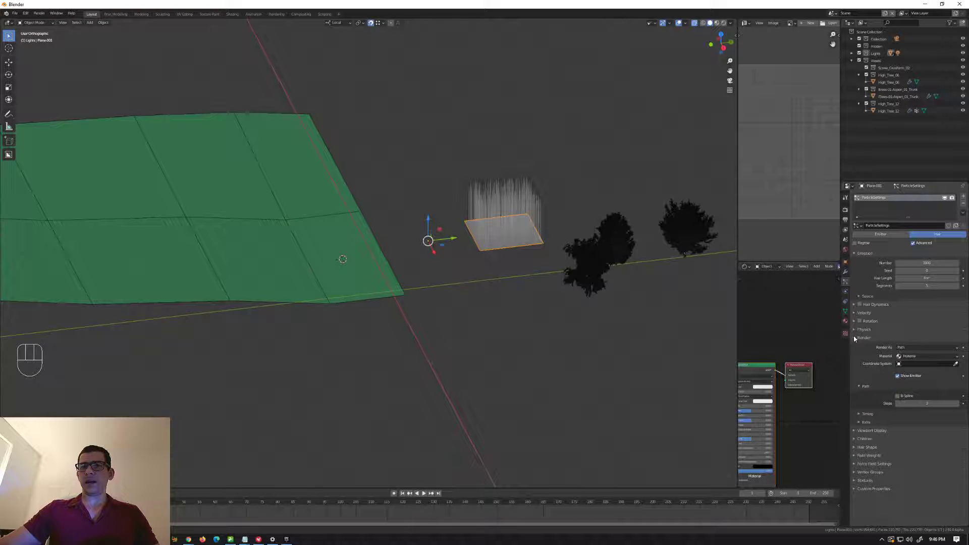
{"action": "left_click", "coordinate": [954, 357]}
{"action": "left_click", "coordinate": [947, 348]}
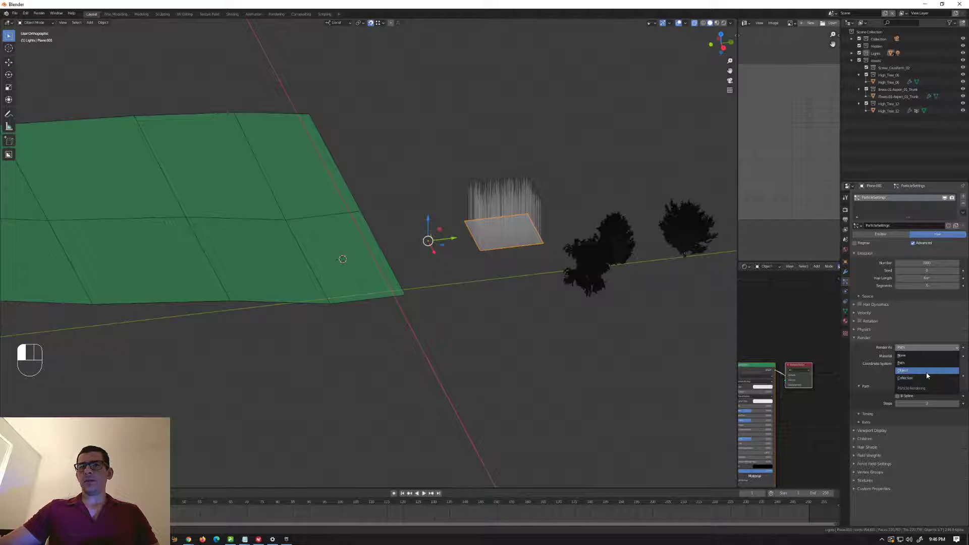
{"action": "left_click", "coordinate": [666, 341]}
Select the three tree objects and move them into a new collection named Trees.
{"action": "left_click_drag", "start_coordinate": [706, 195], "coordinate": [585, 321]}
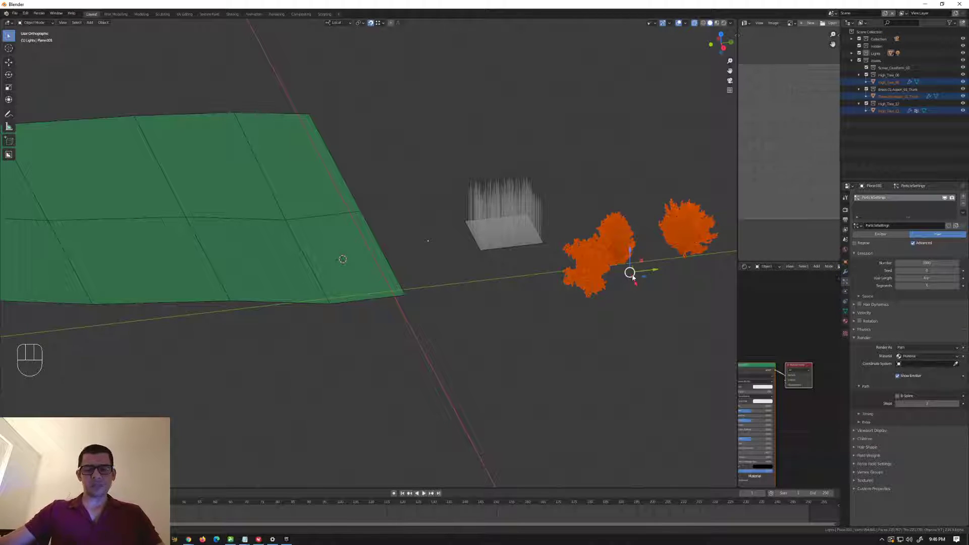
{"action": "key", "text": "m"}
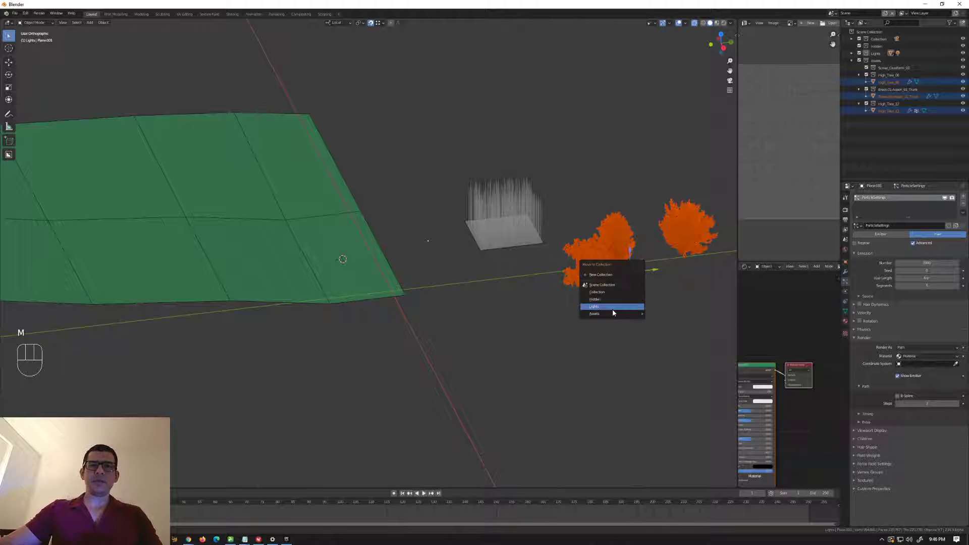
{"action": "left_click", "coordinate": [601, 275]}
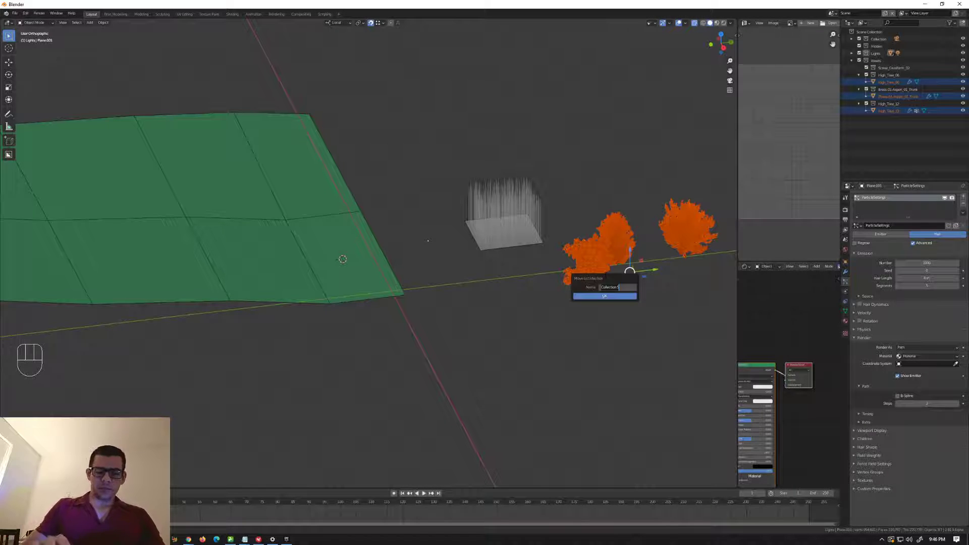
{"action": "type", "text": "TREES"}
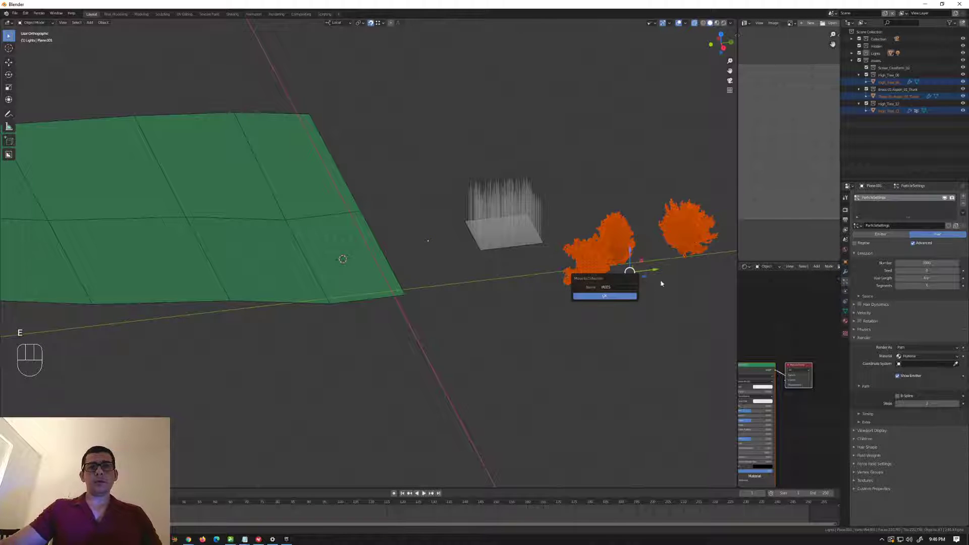
{"action": "left_click", "coordinate": [623, 287]}
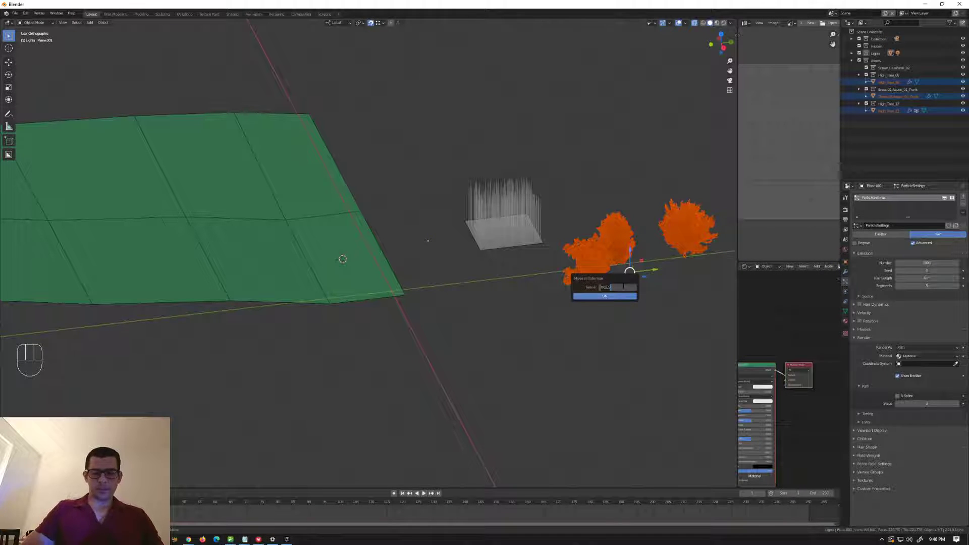
{"action": "type", "text": "Trees"}
{"action": "key", "text": "Return"}
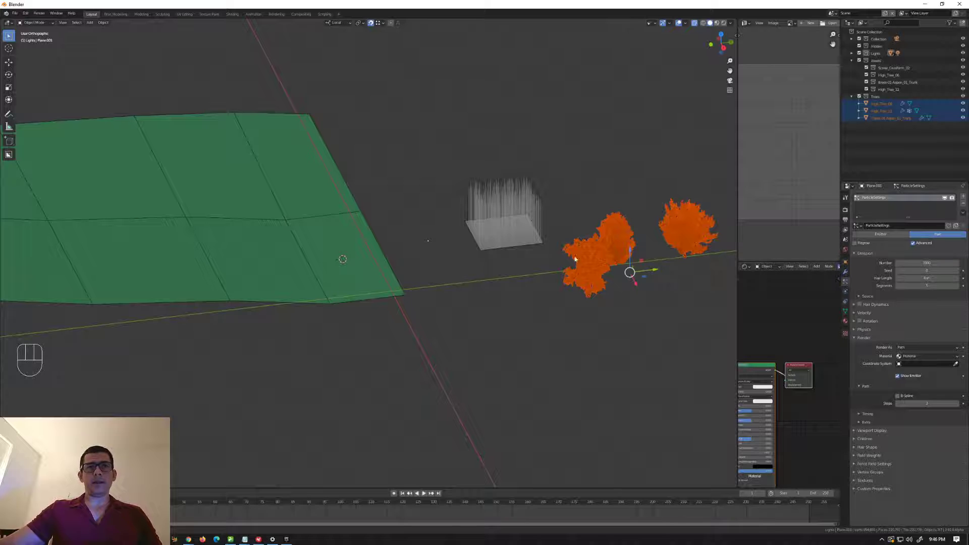
Render the small plane's hair particles as a Collection, with Trees as the instance collection.
{"action": "left_click", "coordinate": [513, 238]}
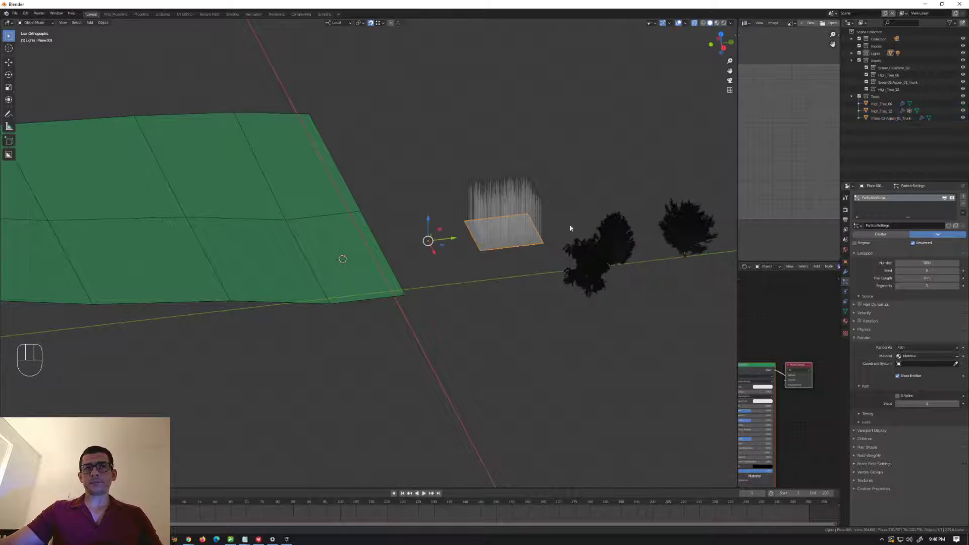
{"action": "left_click", "coordinate": [927, 347]}
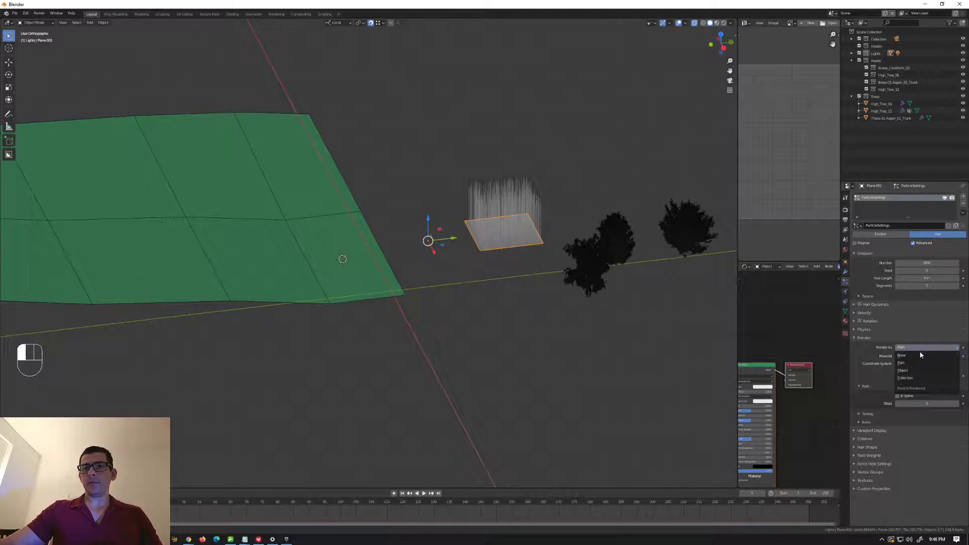
{"action": "left_click", "coordinate": [916, 379]}
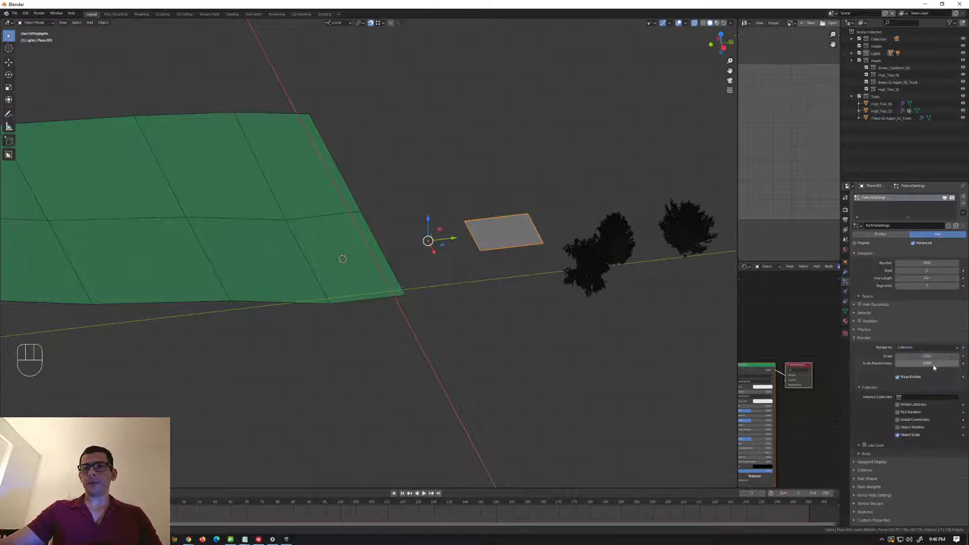
{"action": "left_click", "coordinate": [904, 397]}
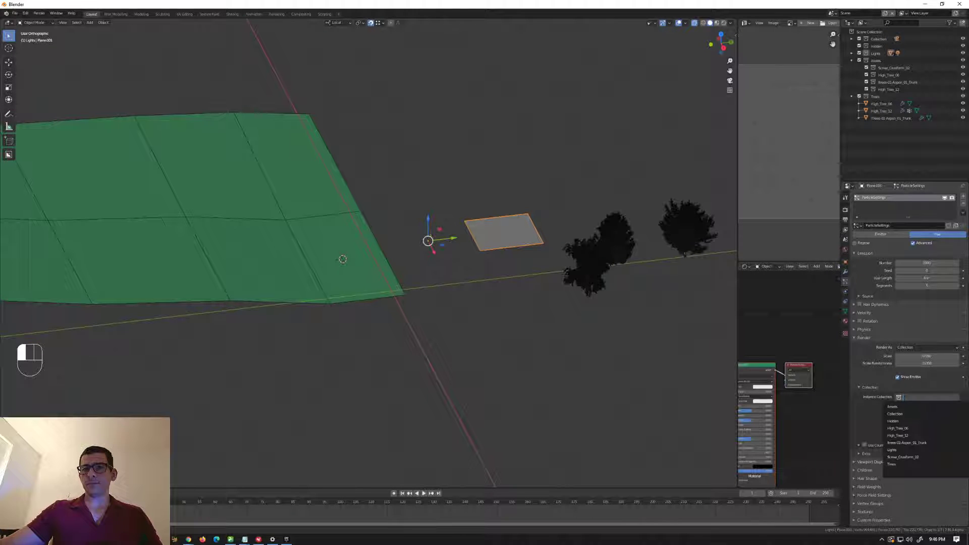
{"action": "left_click", "coordinate": [900, 466]}
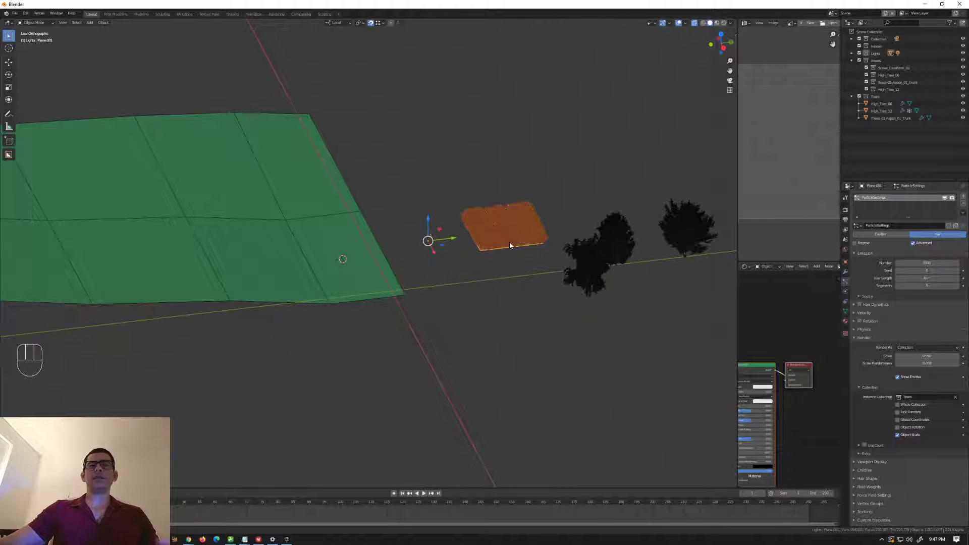
Set the emission number of the small plane's particle system to 10.
{"action": "scroll", "coordinate": [509, 262], "scroll_direction": "up", "scroll_amount": 5}
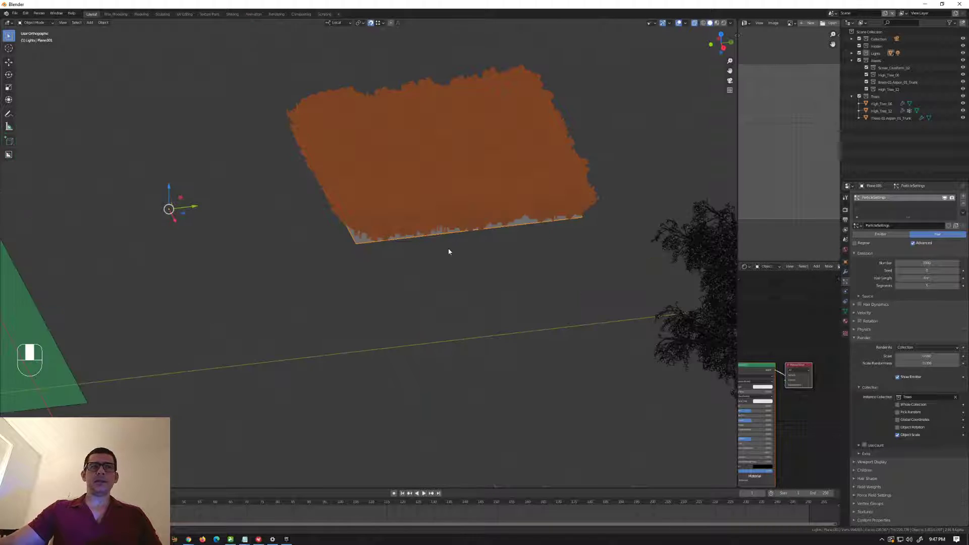
{"action": "middle_click_drag", "start_coordinate": [449, 251], "coordinate": [526, 247]}
{"action": "scroll", "coordinate": [437, 246], "scroll_direction": "up", "scroll_amount": 3}
{"action": "scroll", "coordinate": [671, 247], "scroll_direction": "down", "scroll_amount": 3}
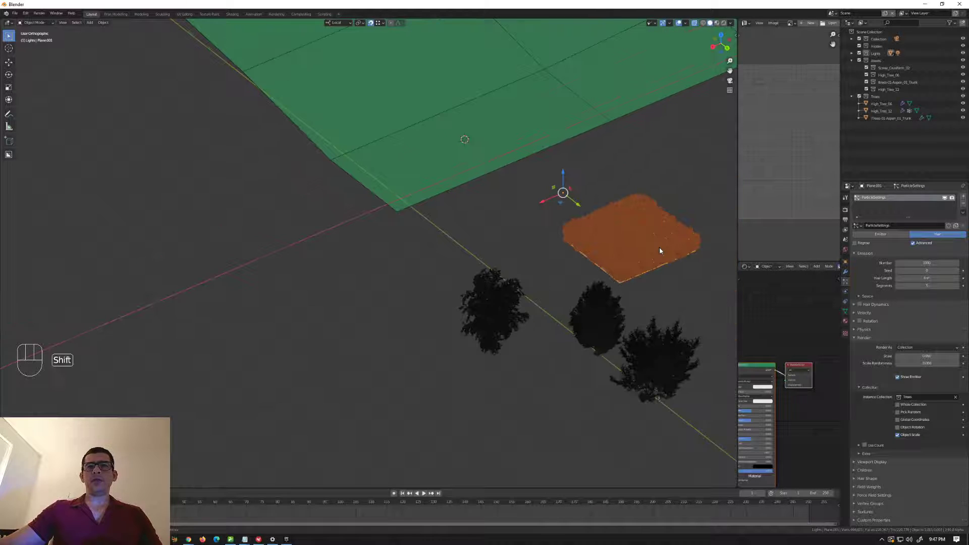
{"action": "middle_click_drag", "start_coordinate": [649, 253], "coordinate": [607, 284], "text": "shift"}
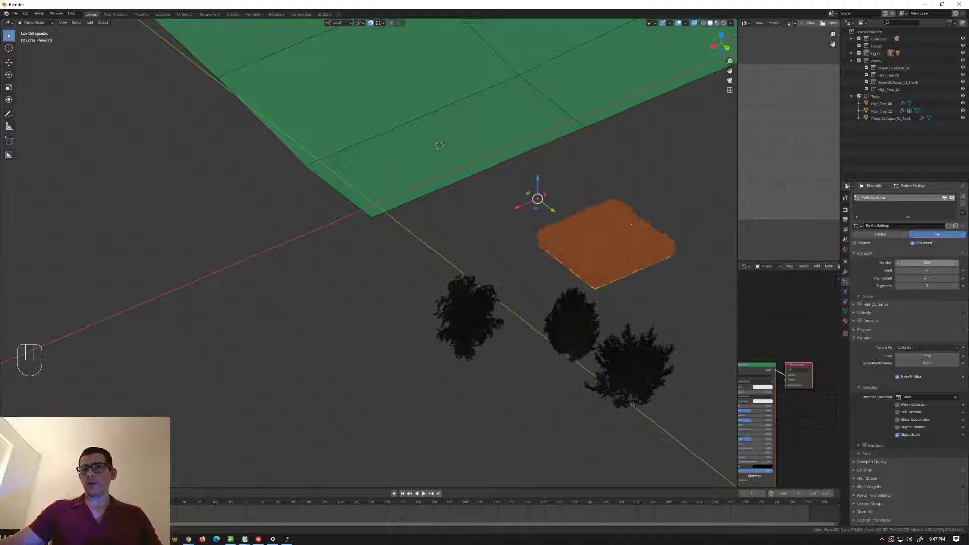
{"action": "left_click", "coordinate": [934, 264]}
{"action": "type", "text": "1000"}
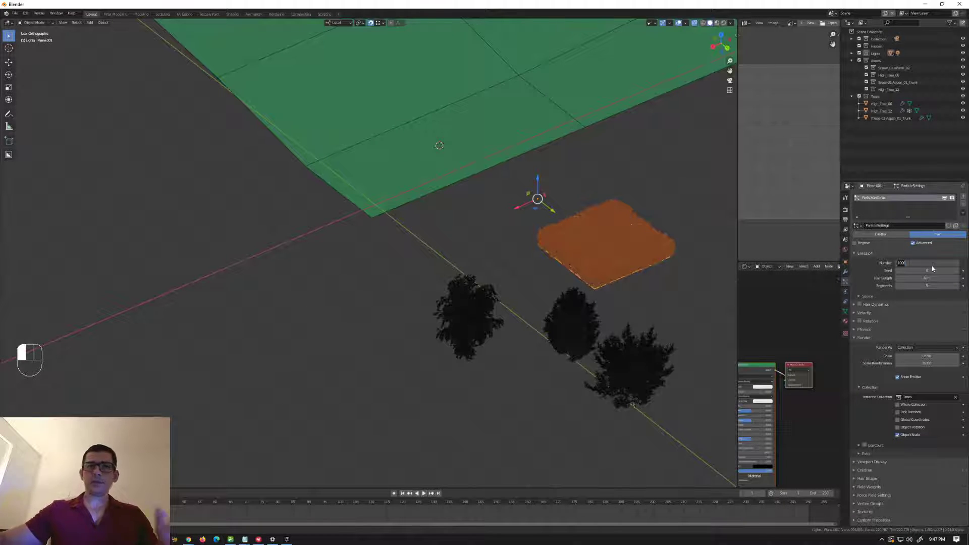
{"action": "type", "text": "10"}
{"action": "key", "text": "Return"}
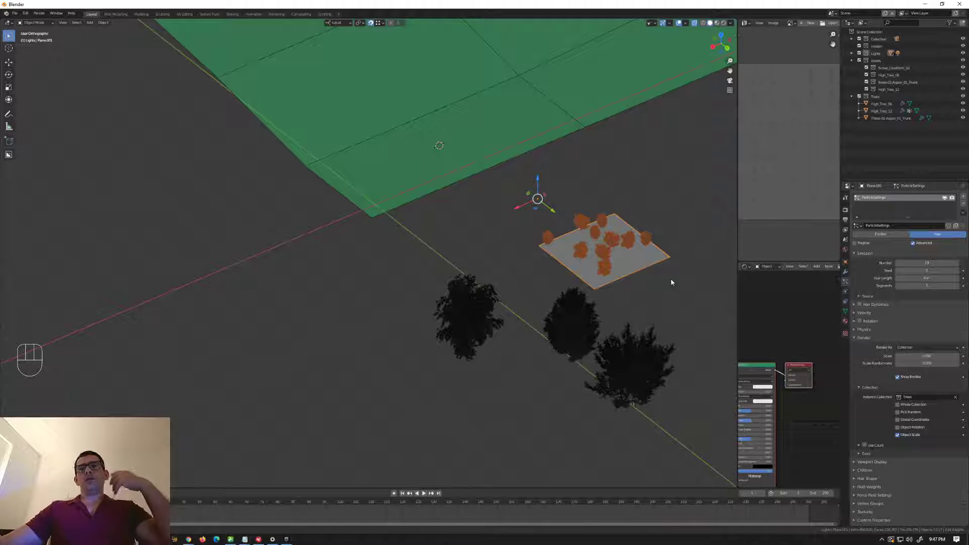
Increase the render scale of the particle instances so the trees on the small plane grow several times larger.
{"action": "middle_click_drag", "start_coordinate": [550, 316], "coordinate": [573, 274]}
{"action": "scroll", "coordinate": [545, 288], "scroll_direction": "up", "scroll_amount": 1}
{"action": "scroll", "coordinate": [545, 283], "scroll_direction": "up", "scroll_amount": 5}
{"action": "scroll", "coordinate": [518, 287], "scroll_direction": "down", "scroll_amount": 6}
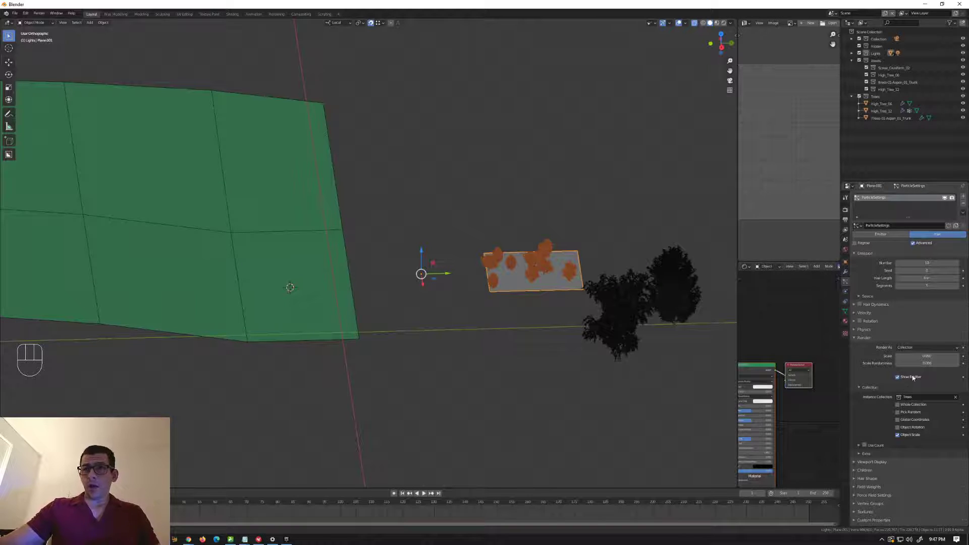
{"action": "left_click_drag", "start_coordinate": [927, 356], "coordinate": [937, 356]}
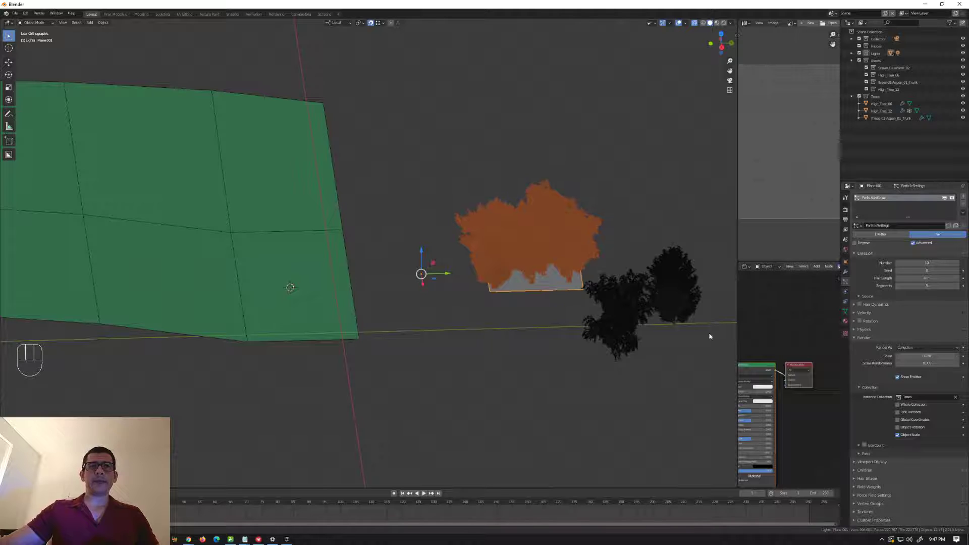
{"action": "scroll", "coordinate": [610, 295], "scroll_direction": "up", "scroll_amount": 2}
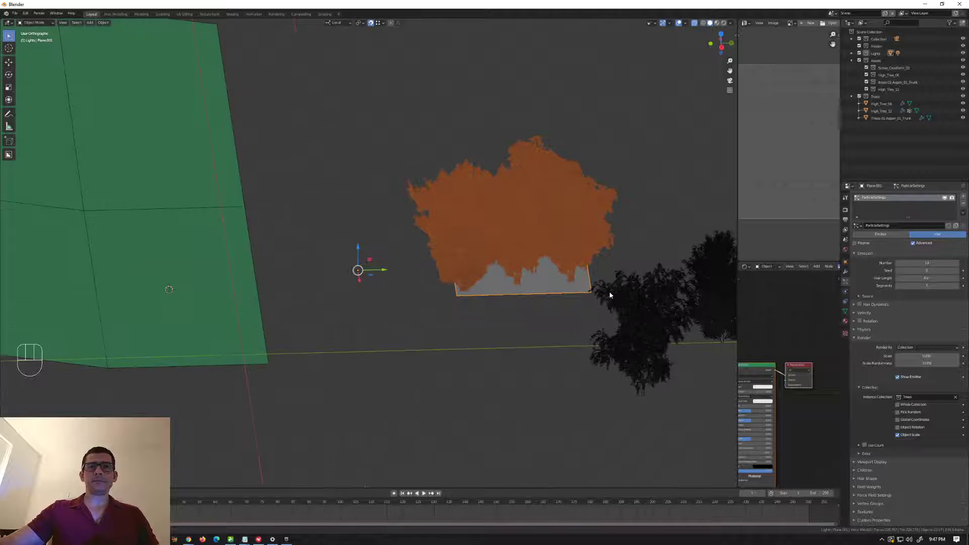
Enable rotation for the small plane's particles, raise its phase and randomize phase, and increase the render scale randomness.
{"action": "left_click", "coordinate": [854, 322]}
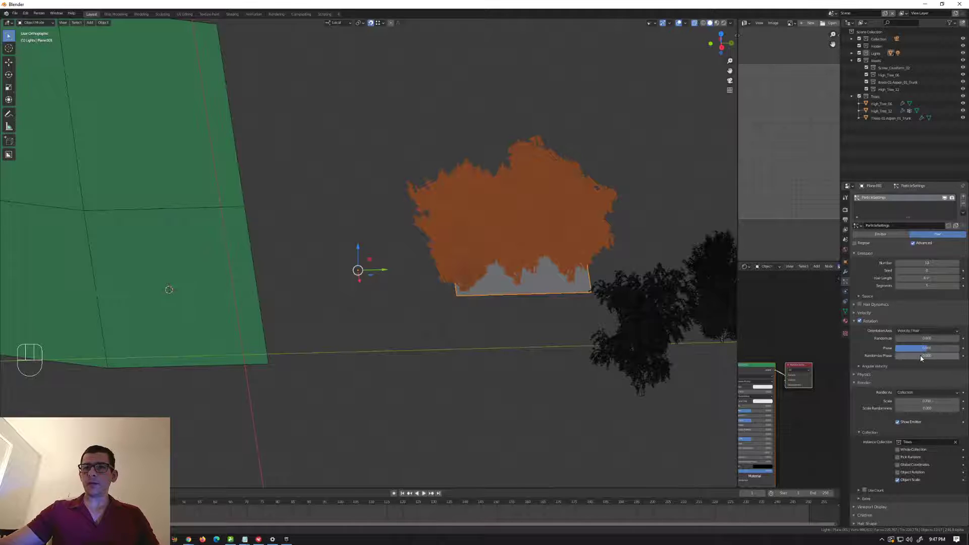
{"action": "left_click_drag", "start_coordinate": [916, 357], "coordinate": [952, 356]}
{"action": "mouse_move", "coordinate": [556, 298]}
{"action": "middle_mouse_down"}
{"action": "mouse_move", "coordinate": [558, 275]}
{"action": "mouse_move", "coordinate": [552, 302]}
{"action": "middle_mouse_up"}
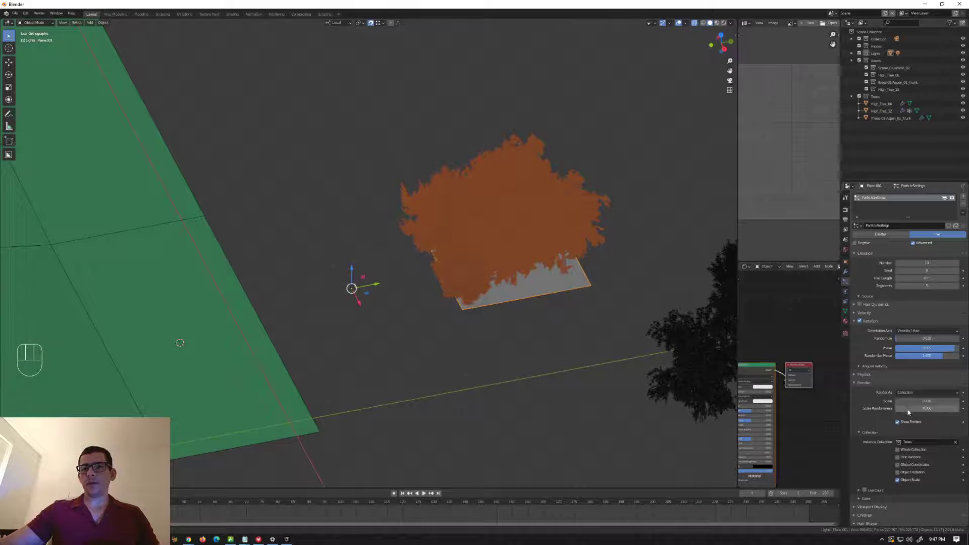
{"action": "left_click_drag", "start_coordinate": [928, 411], "coordinate": [941, 410]}
Set the viewport display of the aspen to Bounds and copy that setting to the other two selected source trees.
{"action": "scroll", "coordinate": [656, 327], "scroll_direction": "down", "scroll_amount": 3}
{"action": "middle_click_drag", "start_coordinate": [551, 306], "coordinate": [514, 297]}
{"action": "scroll", "coordinate": [533, 342], "scroll_direction": "down", "scroll_amount": 2}
{"action": "left_click", "coordinate": [593, 308]}
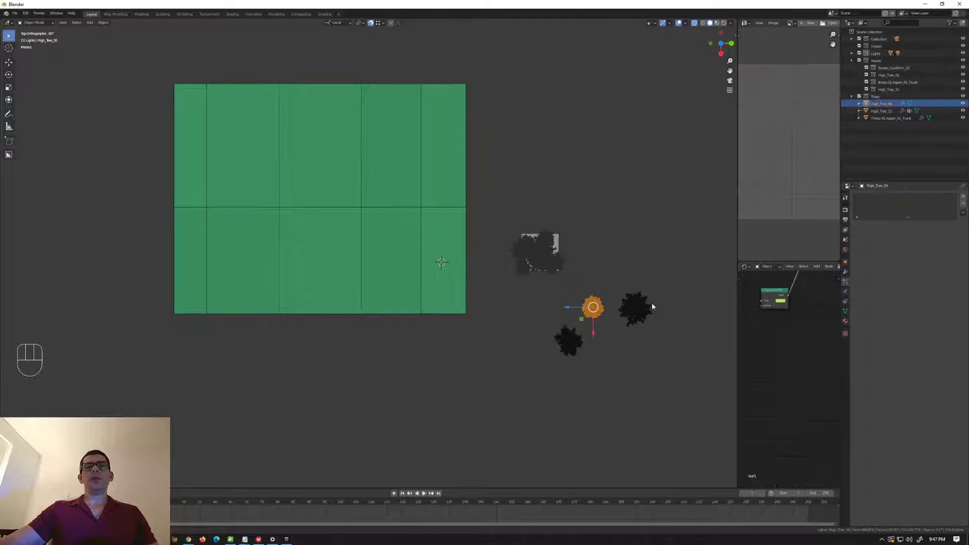
{"action": "left_click", "coordinate": [636, 307], "text": "shift"}
{"action": "left_click", "coordinate": [566, 349], "text": "shift"}
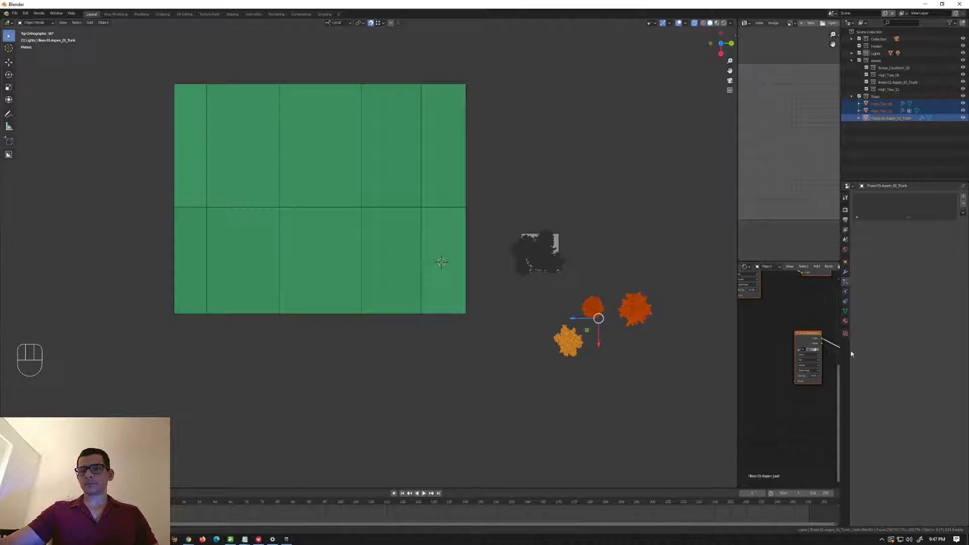
{"action": "left_click", "coordinate": [846, 311]}
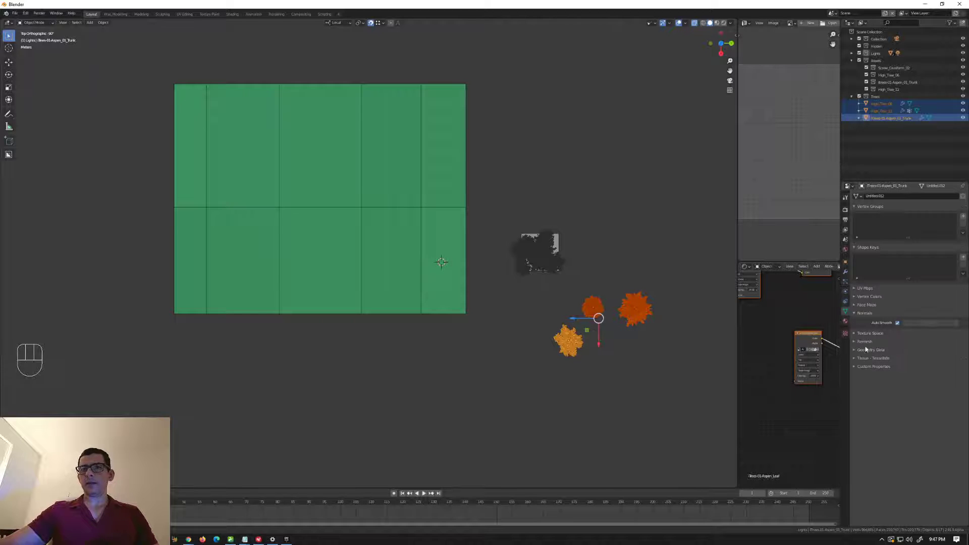
{"action": "left_click", "coordinate": [846, 263]}
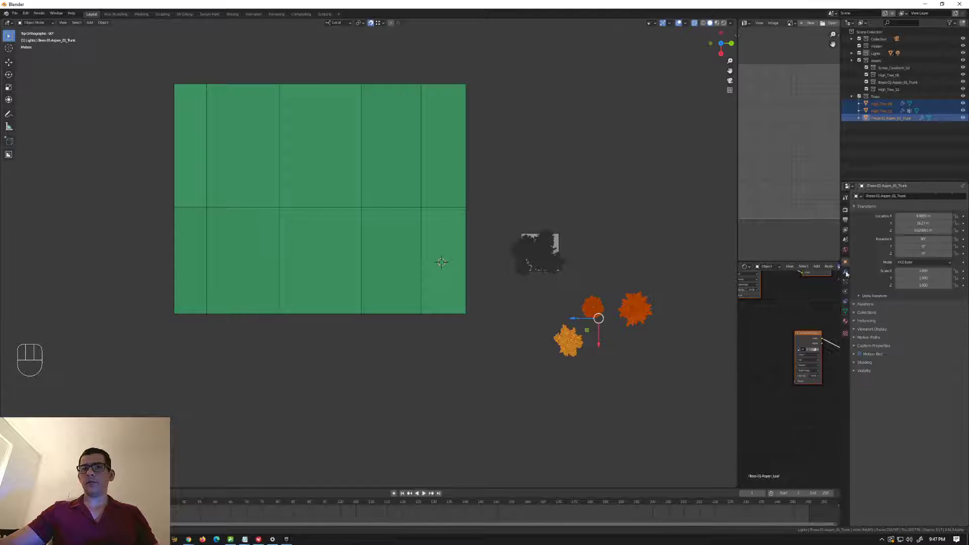
{"action": "left_click", "coordinate": [856, 330]}
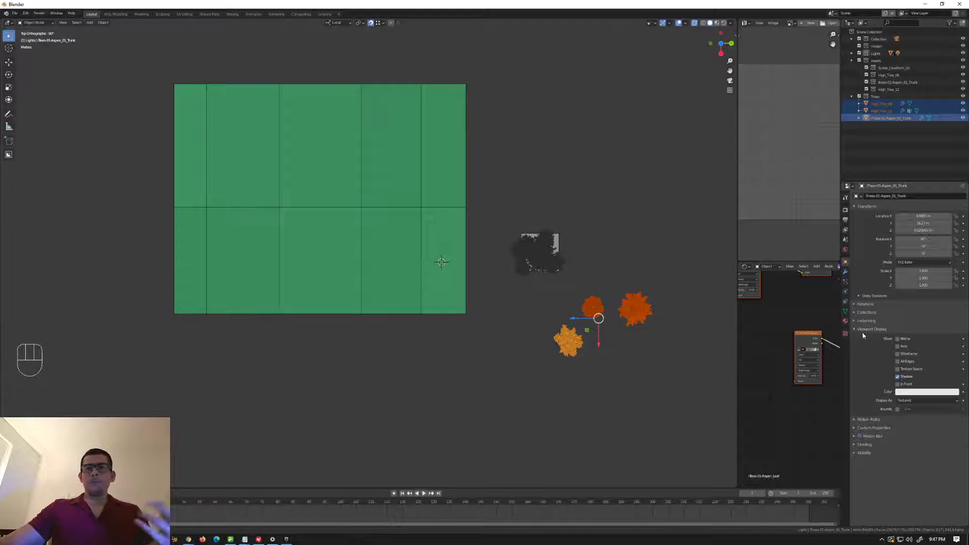
{"action": "left_click", "coordinate": [920, 401]}
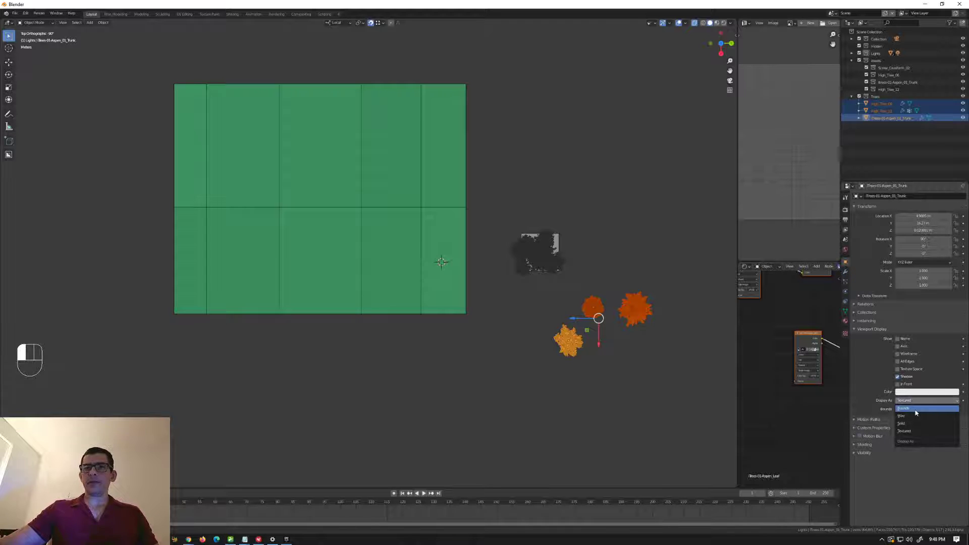
{"action": "left_click", "coordinate": [915, 410]}
{"action": "right_click", "coordinate": [921, 400]}
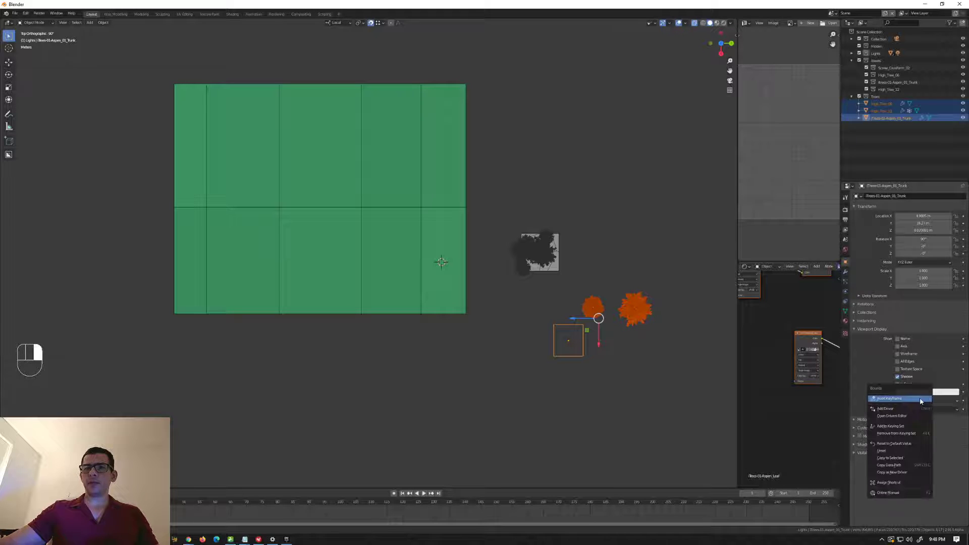
{"action": "left_click", "coordinate": [893, 459]}
Move the small particle plane from beside the terrain onto the terrain's nearest corner area.
{"action": "middle_click_drag", "start_coordinate": [505, 252], "coordinate": [532, 290]}
{"action": "left_click", "coordinate": [532, 288]}
{"action": "left_click_drag", "start_coordinate": [552, 278], "coordinate": [584, 296], "text": "alt"}
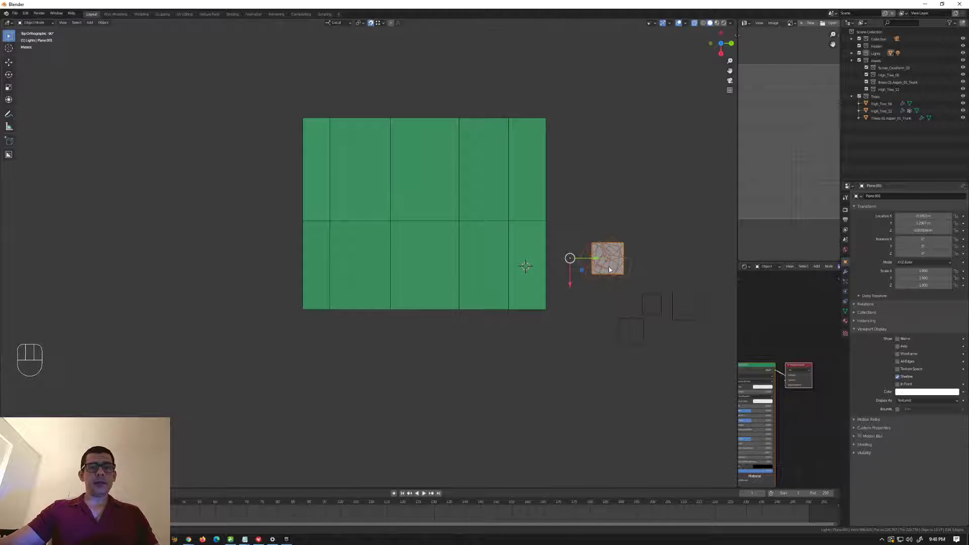
{"action": "key", "text": "g"}
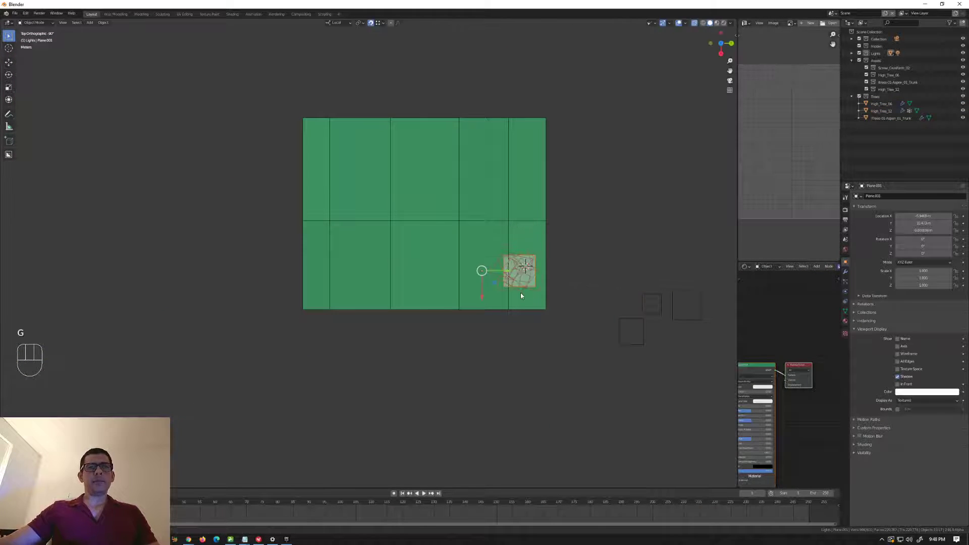
{"action": "middle_click_drag", "start_coordinate": [521, 293], "coordinate": [517, 233]}
{"action": "scroll", "coordinate": [526, 282], "scroll_direction": "up", "scroll_amount": 6}
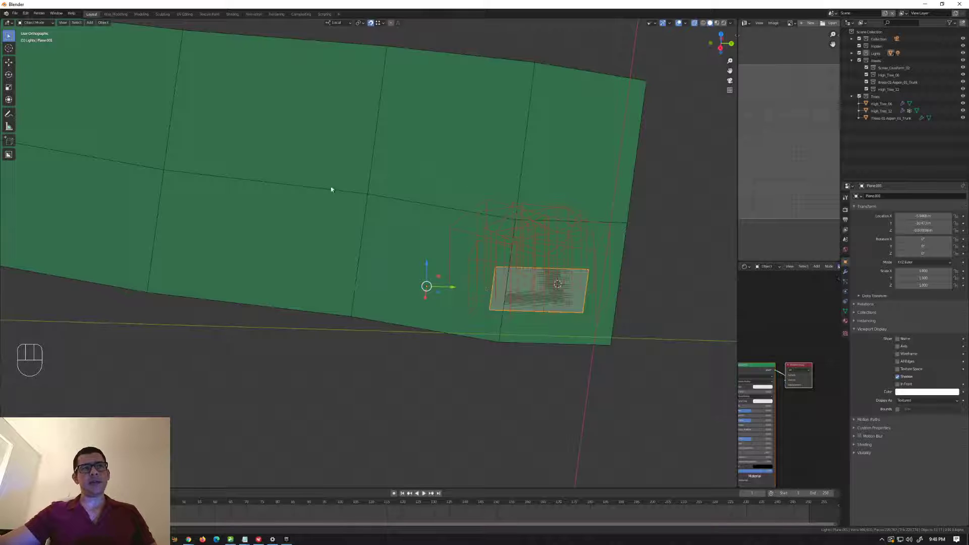
Add a Shrinkwrap modifier to the small plane with the terrain Plane as its target.
{"action": "scroll", "coordinate": [401, 241], "scroll_direction": "down", "scroll_amount": 4}
{"action": "middle_click_drag", "start_coordinate": [468, 248], "coordinate": [490, 314]}
{"action": "left_click", "coordinate": [845, 273]}
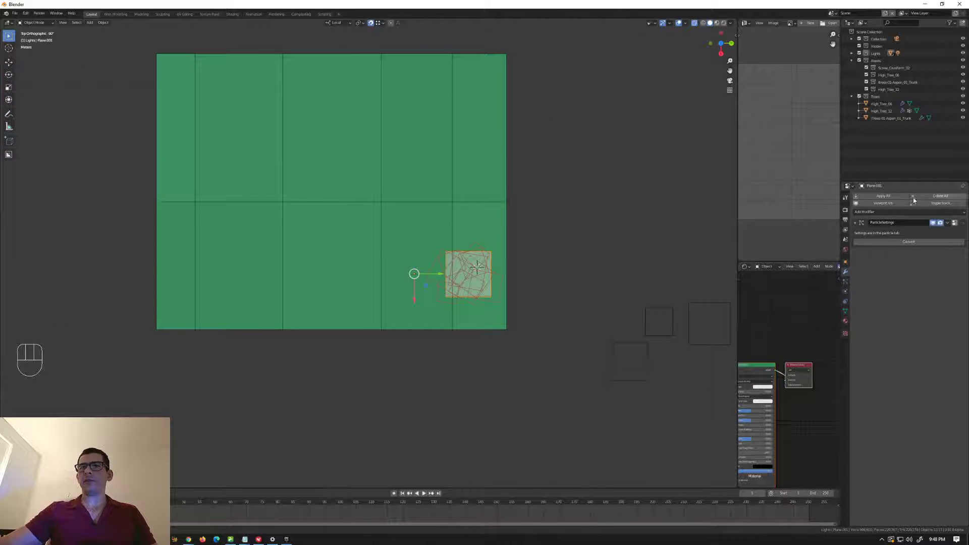
{"action": "left_click", "coordinate": [914, 212]}
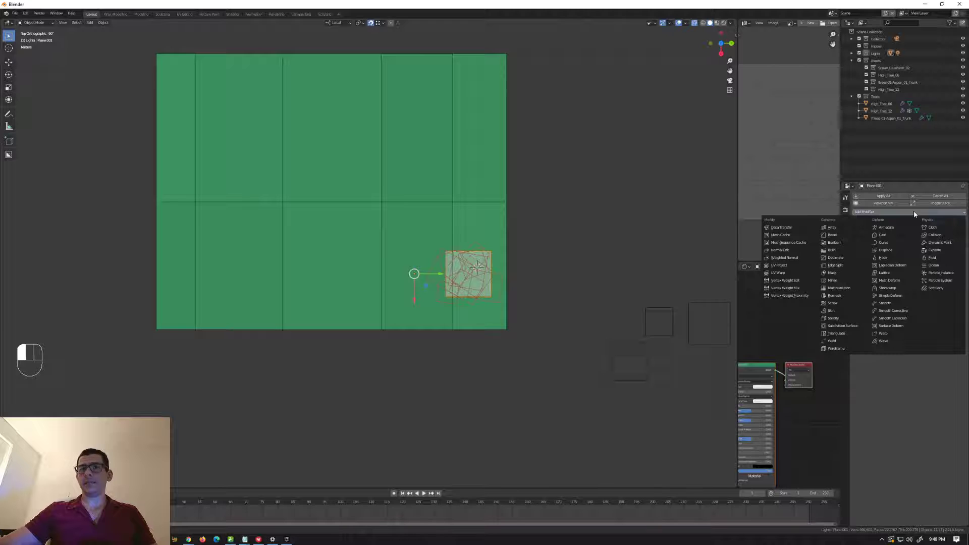
{"action": "left_click", "coordinate": [903, 291]}
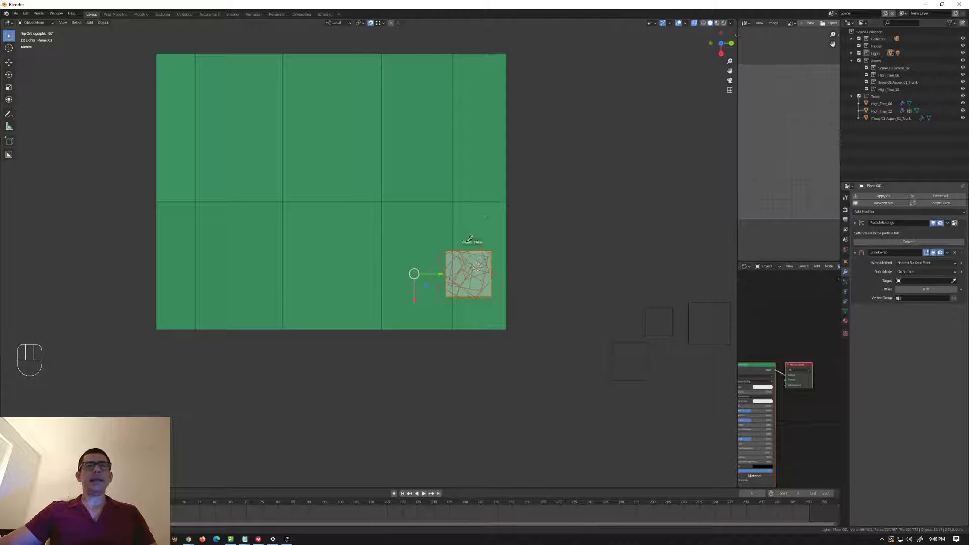
{"action": "left_click", "coordinate": [387, 238]}
{"action": "middle_click_drag", "start_coordinate": [392, 246], "coordinate": [441, 252]}
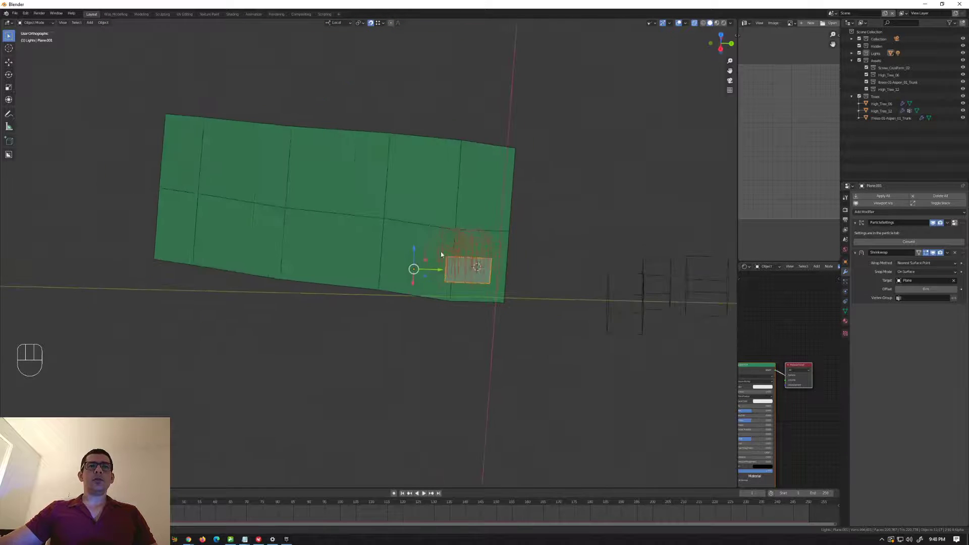
Display the Shrinkwrap result on the small plane's edit cage and scale its face down to roughly half size.
{"action": "scroll", "coordinate": [440, 252], "scroll_direction": "up", "scroll_amount": 4}
{"action": "key", "text": "Tab"}
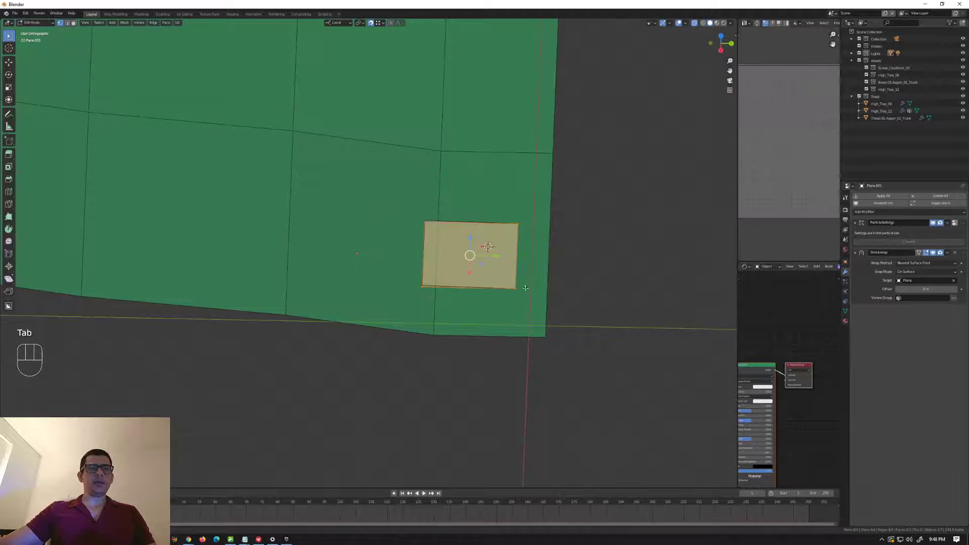
{"action": "middle_click_drag", "start_coordinate": [525, 288], "coordinate": [472, 245]}
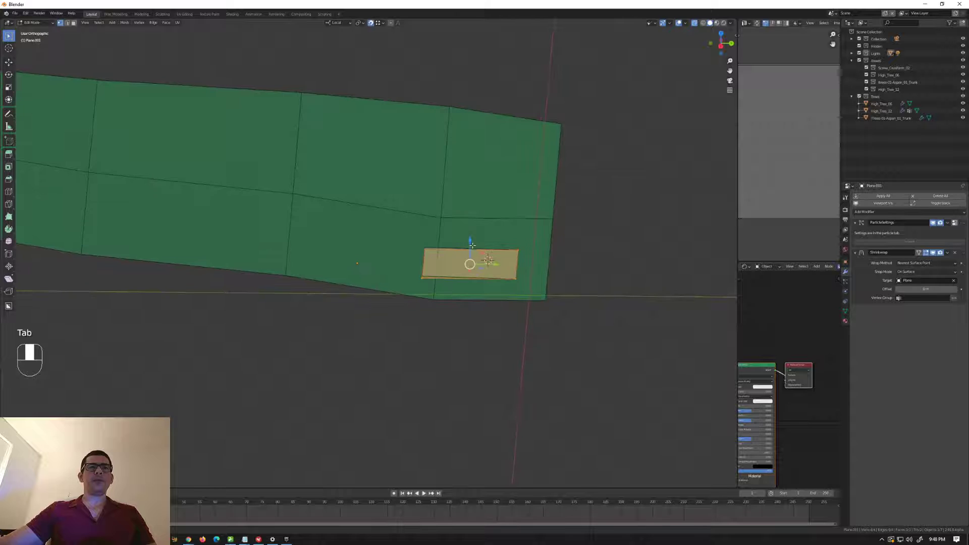
{"action": "left_click", "coordinate": [920, 253]}
{"action": "mouse_move", "coordinate": [558, 275]}
{"action": "middle_mouse_down"}
{"action": "mouse_move", "coordinate": [552, 268]}
{"action": "mouse_move", "coordinate": [563, 292]}
{"action": "middle_mouse_up"}
{"action": "key", "text": "s"}
{"action": "left_click", "coordinate": [524, 291]}
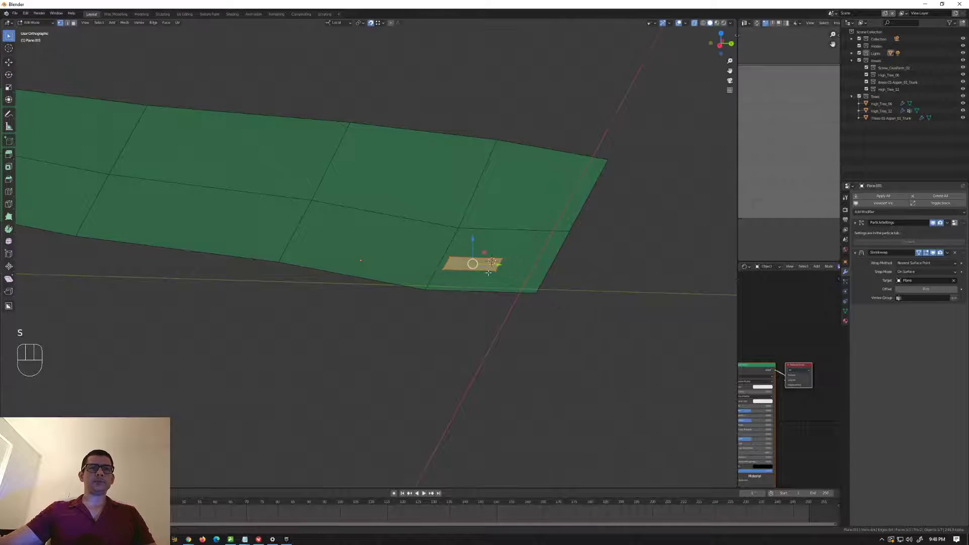
Turn off X-ray and duplicate the small plane's face along the Y axis into the next terrain section.
{"action": "mouse_move", "coordinate": [488, 273]}
{"action": "middle_mouse_down"}
{"action": "mouse_move", "coordinate": [496, 257]}
{"action": "mouse_move", "coordinate": [490, 273]}
{"action": "mouse_move", "coordinate": [386, 187]}
{"action": "middle_mouse_up"}
{"action": "key", "text": "alt+z"}
{"action": "middle_click_drag", "start_coordinate": [429, 225], "coordinate": [448, 218]}
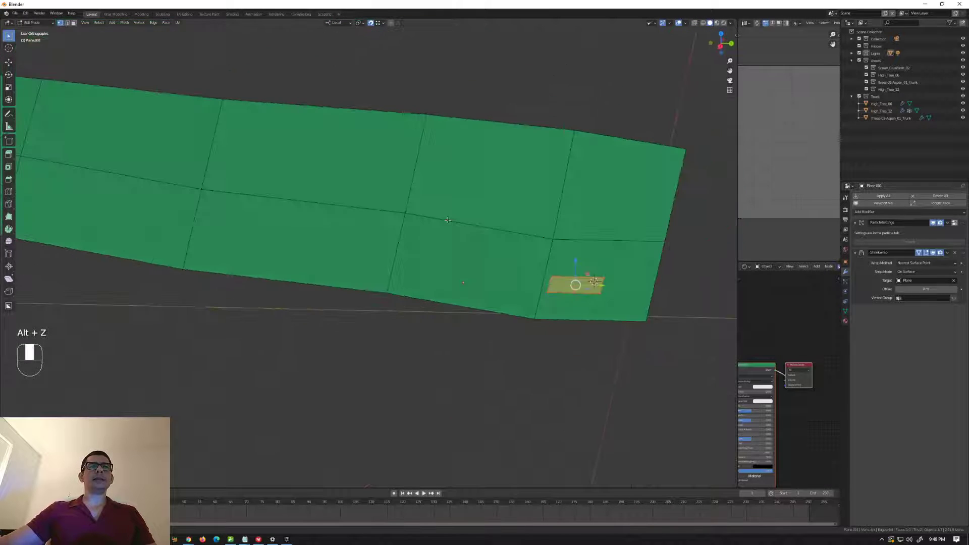
{"action": "middle_click_drag", "start_coordinate": [570, 281], "coordinate": [599, 259]}
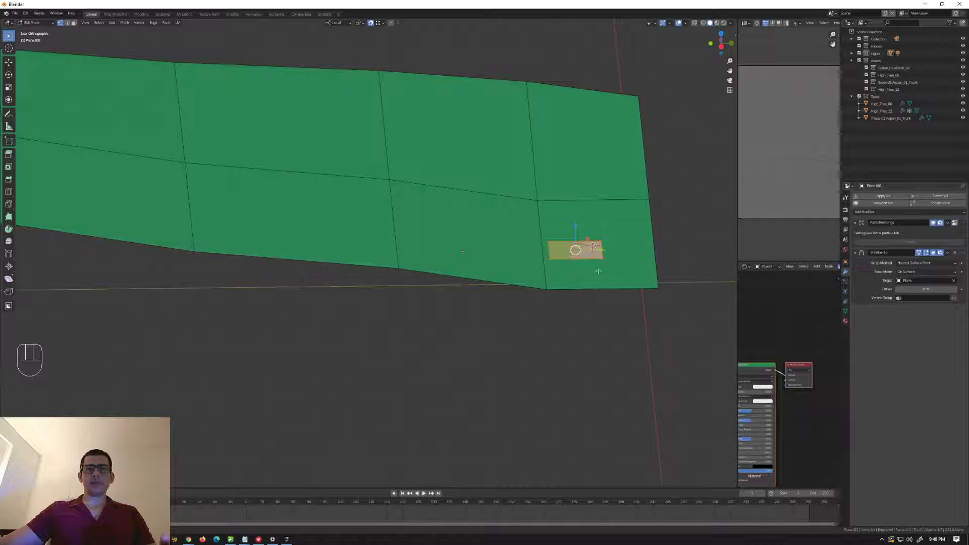
{"action": "key", "text": "shift+d"}
{"action": "key", "text": "y"}
{"action": "key", "text": "y"}
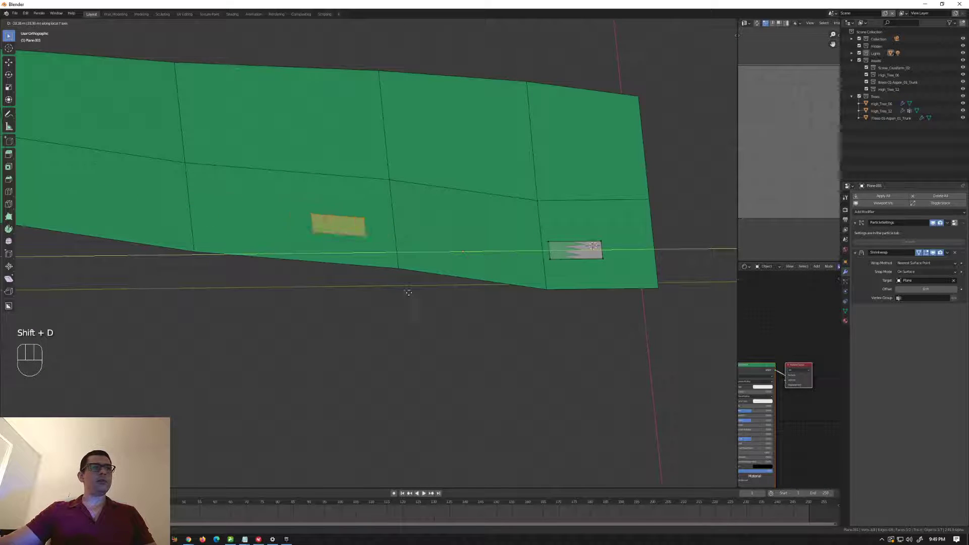
{"action": "left_click", "coordinate": [479, 307]}
Scale up the duplicated face by about half and shift it to the middle of its terrain section.
{"action": "middle_click_drag", "start_coordinate": [532, 275], "coordinate": [442, 319]}
{"action": "scroll", "coordinate": [444, 308], "scroll_direction": "down", "scroll_amount": 4}
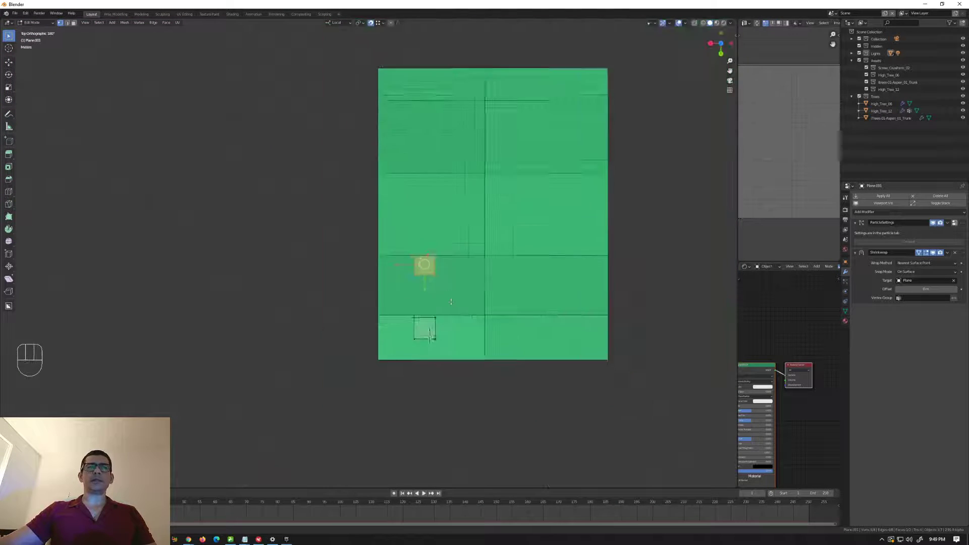
{"action": "scroll", "coordinate": [440, 278], "scroll_direction": "up", "scroll_amount": 3}
{"action": "middle_click_drag", "start_coordinate": [437, 278], "coordinate": [488, 277]}
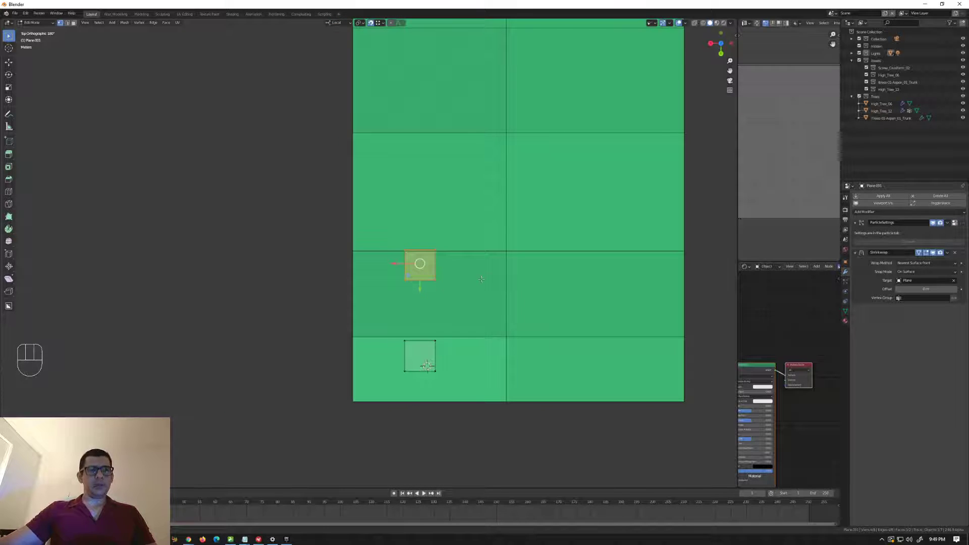
{"action": "key", "text": "s"}
{"action": "left_click", "coordinate": [517, 290]}
{"action": "key", "text": "g"}
{"action": "left_click", "coordinate": [474, 302]}
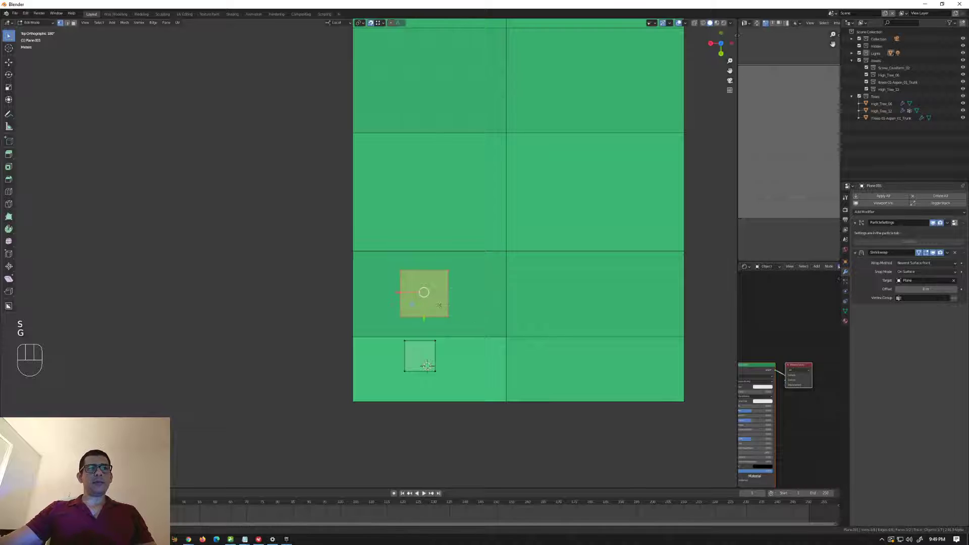
Extrude the enlarged face's inner edge toward the terrain's centre line to form a second adjoining face.
{"action": "left_click_drag", "start_coordinate": [460, 258], "coordinate": [438, 323]}
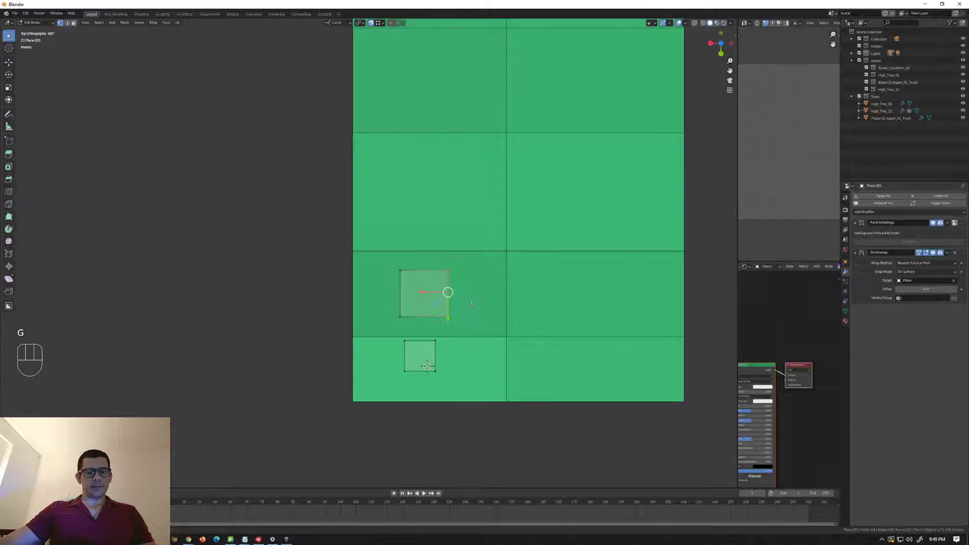
{"action": "key", "text": "e"}
{"action": "left_click", "coordinate": [513, 299]}
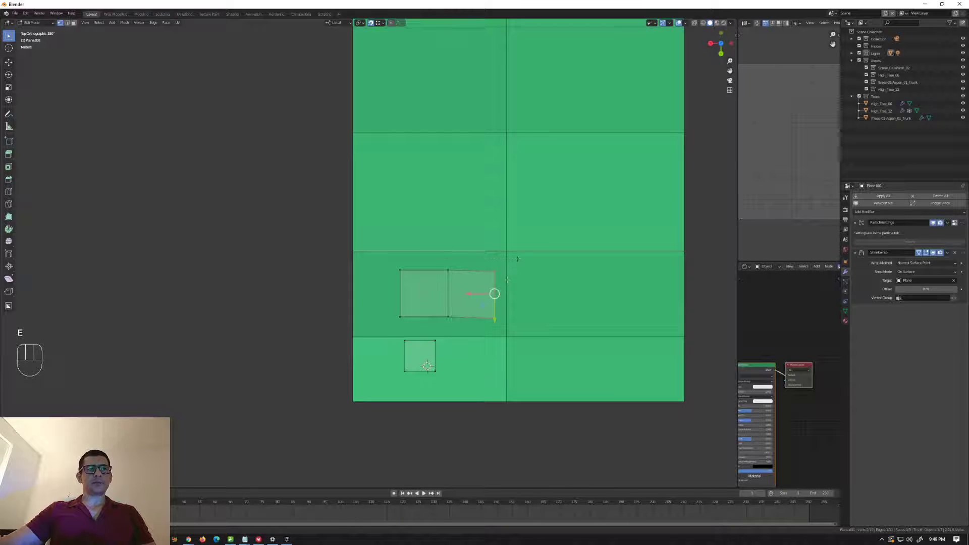
Select the two-face patch and duplicate it to the third terrain row on the other side of the centre line.
{"action": "left_click_drag", "start_coordinate": [518, 259], "coordinate": [397, 322]}
{"action": "middle_click_drag", "start_coordinate": [479, 307], "coordinate": [422, 332], "text": "shift"}
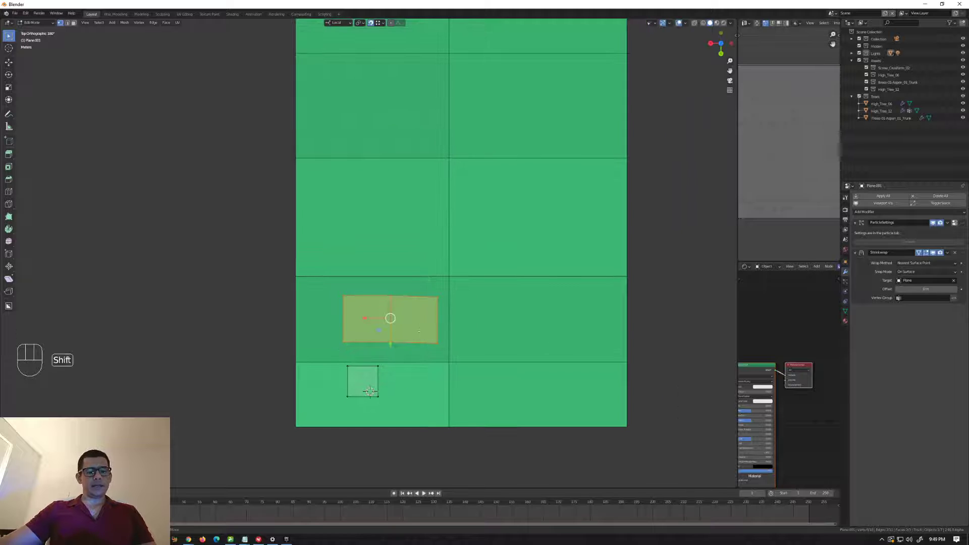
{"action": "key", "text": "shift+s"}
{"action": "key", "text": "shift+d"}
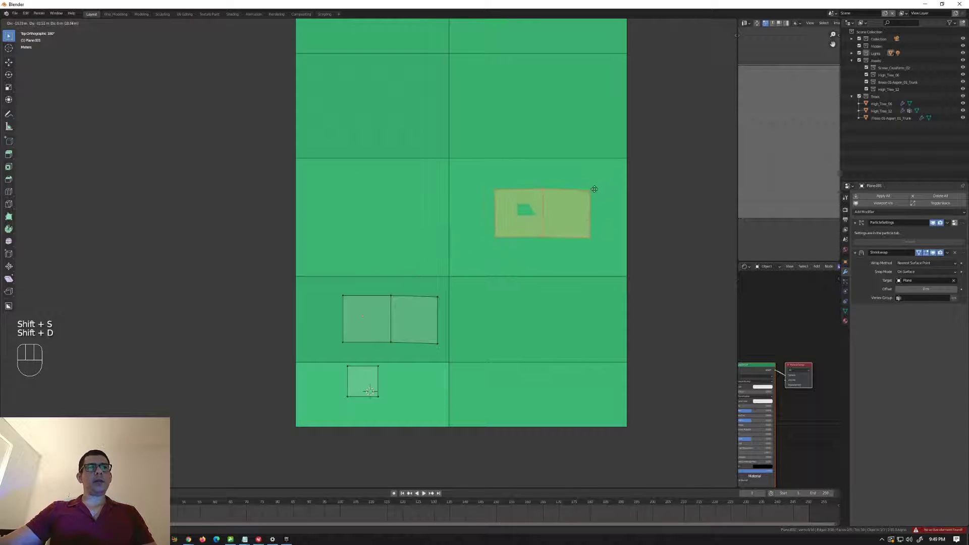
{"action": "left_click", "coordinate": [594, 190]}
Duplicate the two-face patch across the centre line within the third terrain row and enlarge the copy.
{"action": "key", "text": "shift+d"}
{"action": "left_click", "coordinate": [389, 222]}
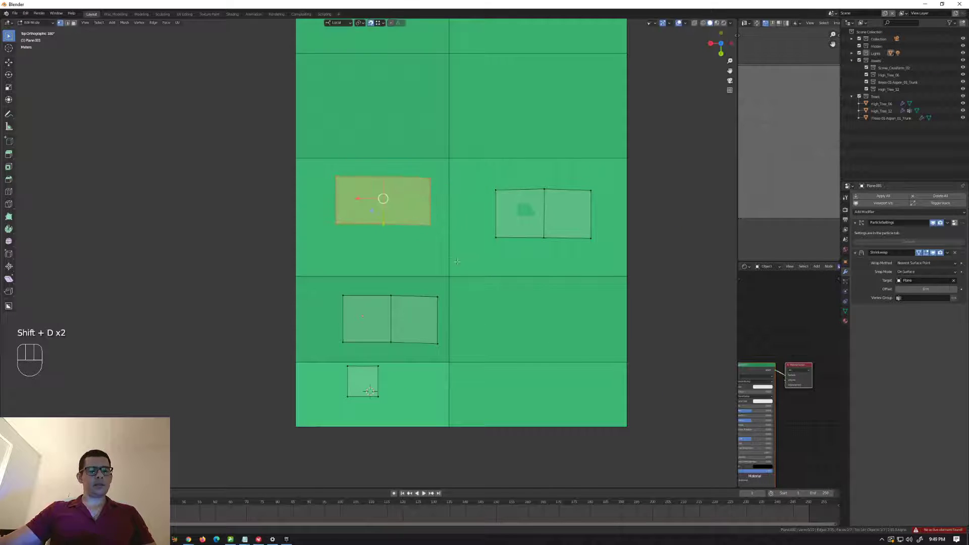
{"action": "key", "text": "s"}
{"action": "left_click", "coordinate": [513, 313]}
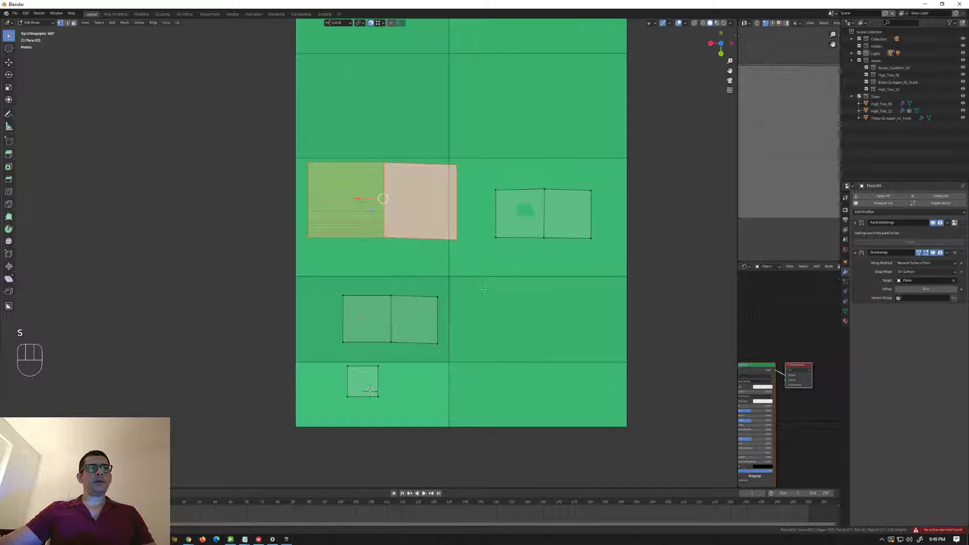
Duplicate the enlarged patch onto the far end of the terrain, diagonally across the centre line.
{"action": "scroll", "coordinate": [505, 313], "scroll_direction": "down", "scroll_amount": 2}
{"action": "middle_click_drag", "start_coordinate": [480, 240], "coordinate": [479, 315], "text": "shift"}
{"action": "key", "text": "shift+d"}
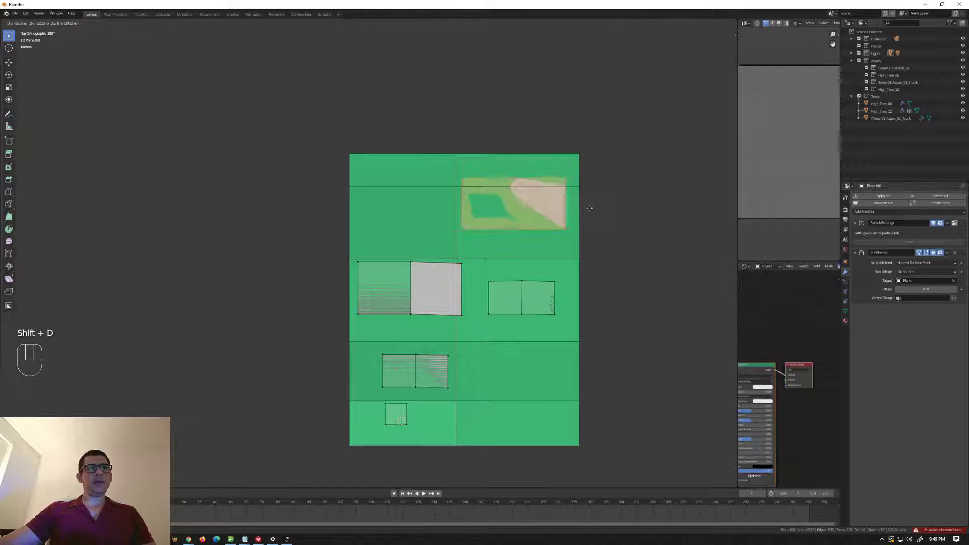
{"action": "left_click", "coordinate": [513, 210]}
Duplicate the large patch once more onto the remaining empty corner at the terrain's far end.
{"action": "middle_click_drag", "start_coordinate": [513, 210], "coordinate": [566, 161]}
{"action": "scroll", "coordinate": [565, 162], "scroll_direction": "up", "scroll_amount": 2}
{"action": "key", "text": "shift+d"}
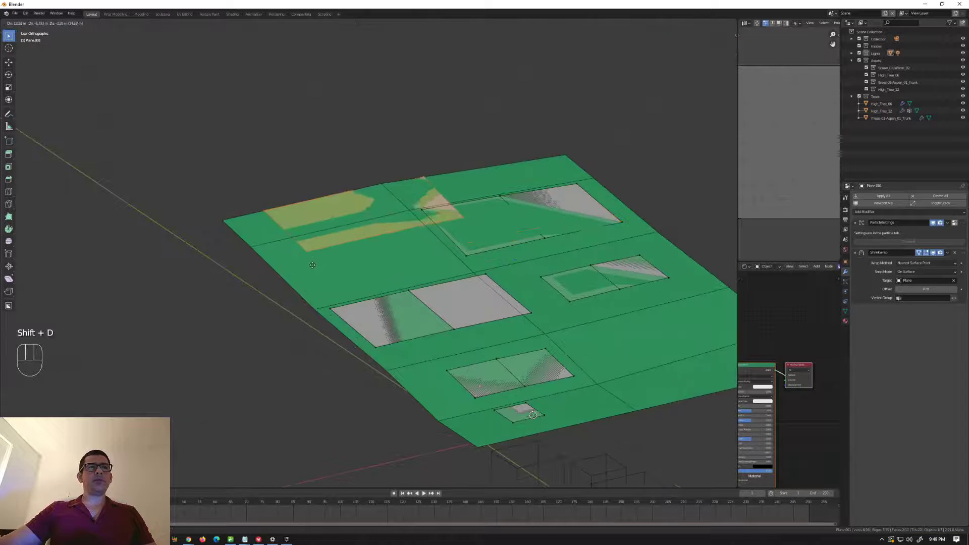
{"action": "left_click", "coordinate": [286, 338]}
Move the newest patch's corner vertex nearest the terrain centre inward, narrowing that end of the patch.
{"action": "middle_click_drag", "start_coordinate": [286, 339], "coordinate": [384, 275]}
{"action": "scroll", "coordinate": [384, 275], "scroll_direction": "up", "scroll_amount": 3}
{"action": "scroll", "coordinate": [383, 275], "scroll_direction": "up", "scroll_amount": 1}
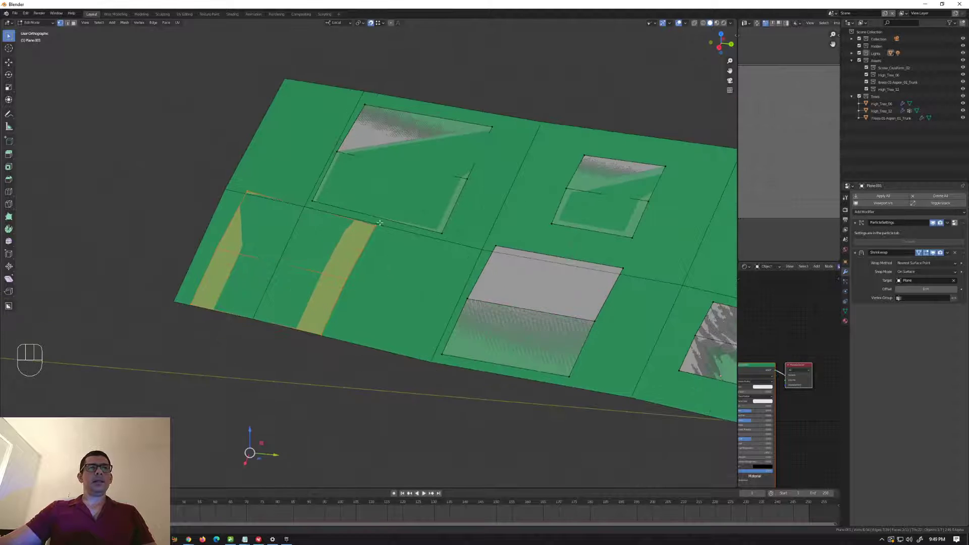
{"action": "left_click", "coordinate": [378, 226]}
{"action": "key", "text": "g"}
{"action": "left_click", "coordinate": [301, 212]}
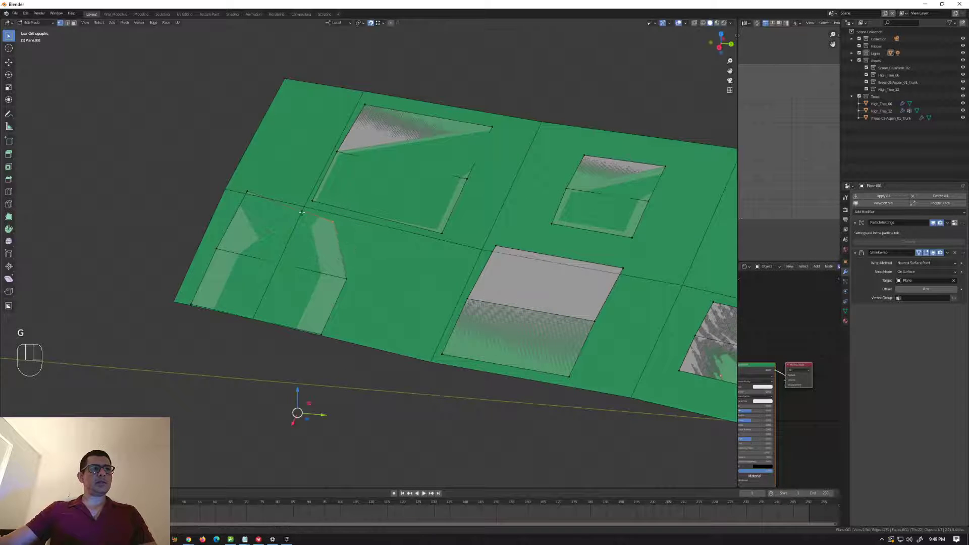
Pull in the remaining corner vertex on the newest patch's narrowed end, and slightly shift its centre-side middle vertex.
{"action": "key", "text": "g"}
{"action": "left_click", "coordinate": [263, 259]}
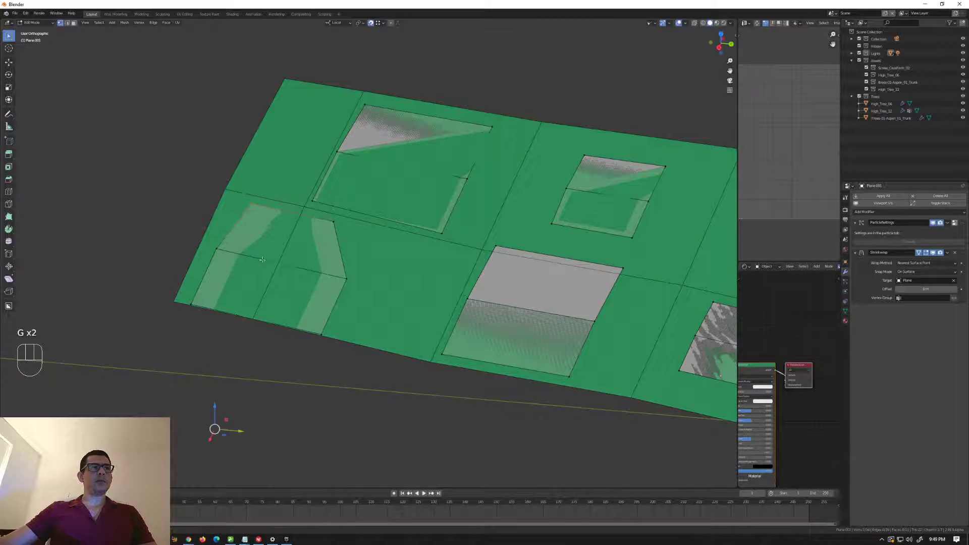
{"action": "left_click_drag", "start_coordinate": [318, 297], "coordinate": [315, 298]}
{"action": "key", "text": "g"}
{"action": "left_click", "coordinate": [341, 279]}
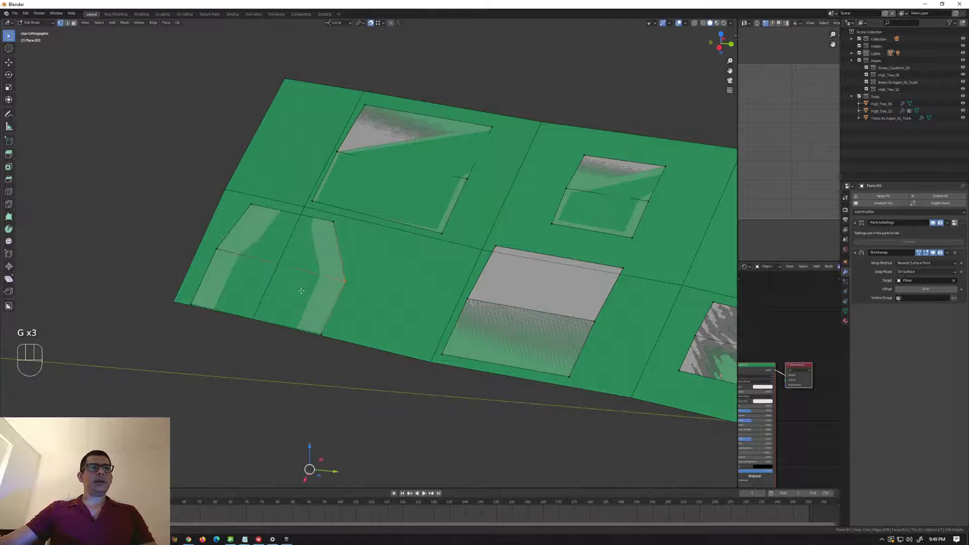
Move the centre-side edge of the large third-row patch away from the terrain's centre line, shortening the patch.
{"action": "middle_click_drag", "start_coordinate": [342, 279], "coordinate": [278, 310]}
{"action": "middle_click_drag", "start_coordinate": [397, 335], "coordinate": [427, 340]}
{"action": "left_click", "coordinate": [530, 323]}
{"action": "key", "text": "g"}
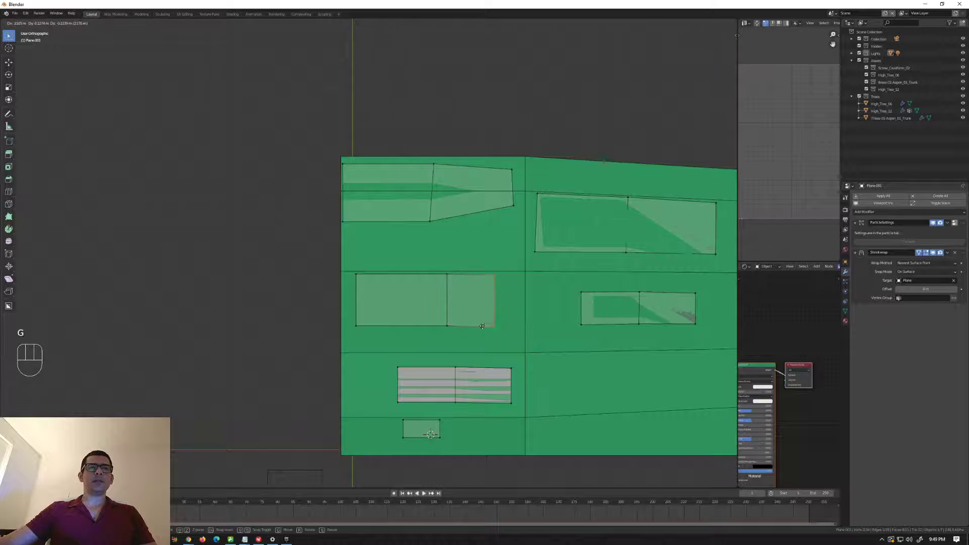
{"action": "left_click", "coordinate": [515, 321]}
{"action": "middle_click_drag", "start_coordinate": [515, 321], "coordinate": [521, 320]}
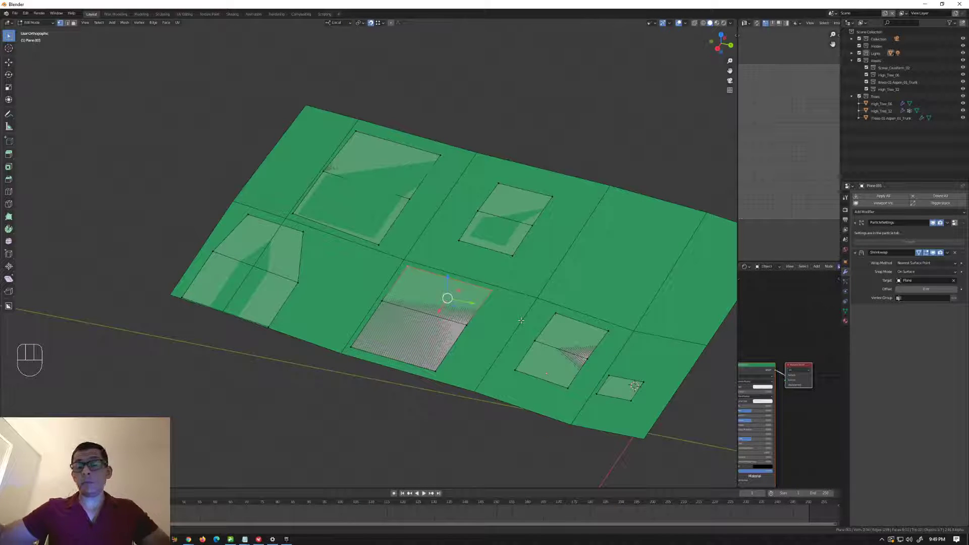
Move the outer corner vertex of the far-end patch across the centre line inward, and return to Object Mode.
{"action": "middle_click_drag", "start_coordinate": [521, 320], "coordinate": [421, 199]}
{"action": "left_click", "coordinate": [360, 158]}
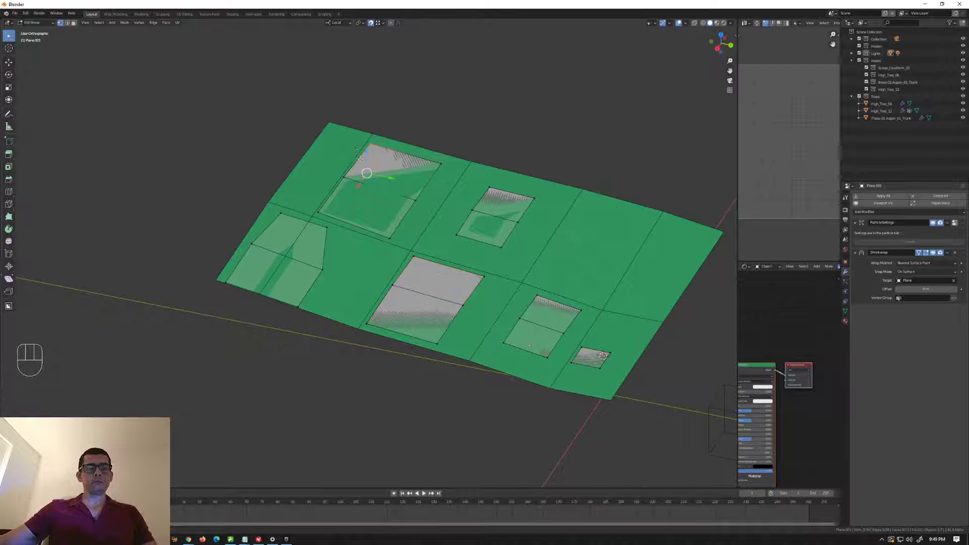
{"action": "key", "text": "g"}
{"action": "left_click", "coordinate": [387, 190]}
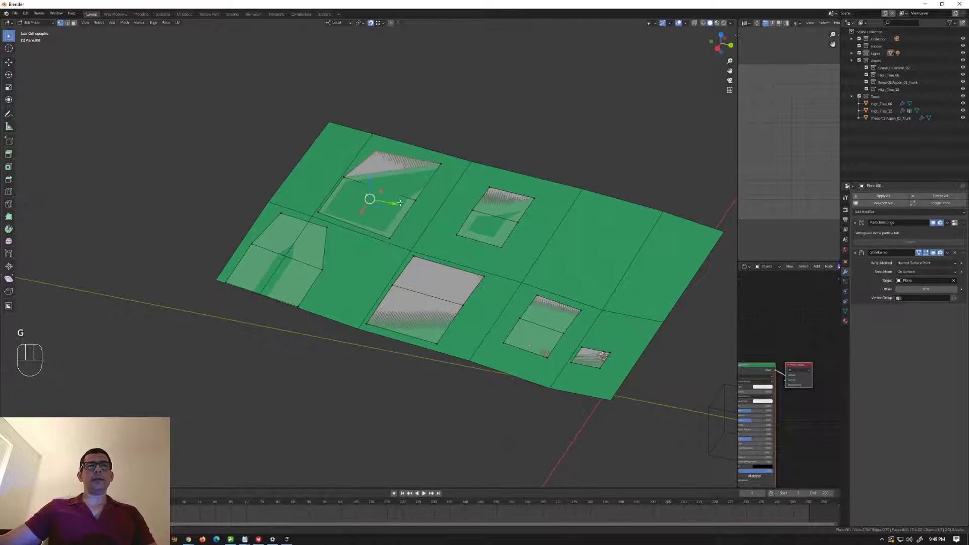
{"action": "middle_click_drag", "start_coordinate": [394, 209], "coordinate": [503, 219]}
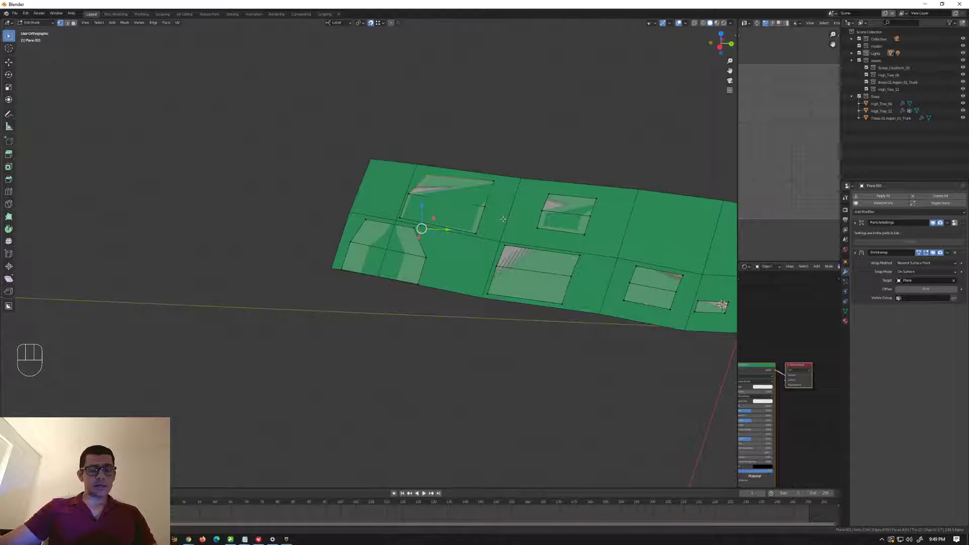
{"action": "key", "text": "Tab"}
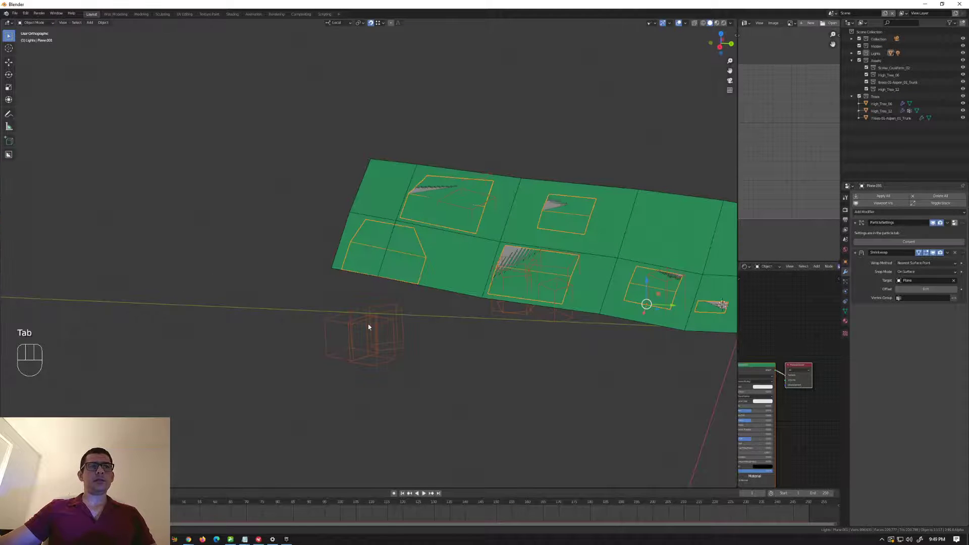
Try the Shrinkwrap modifier above the particle system in the patches' modifier stack, and return it below.
{"action": "middle_click_drag", "start_coordinate": [325, 305], "coordinate": [330, 323]}
{"action": "scroll", "coordinate": [331, 318], "scroll_direction": "down", "scroll_amount": 4}
{"action": "middle_click_drag", "start_coordinate": [410, 310], "coordinate": [450, 309], "text": "shift"}
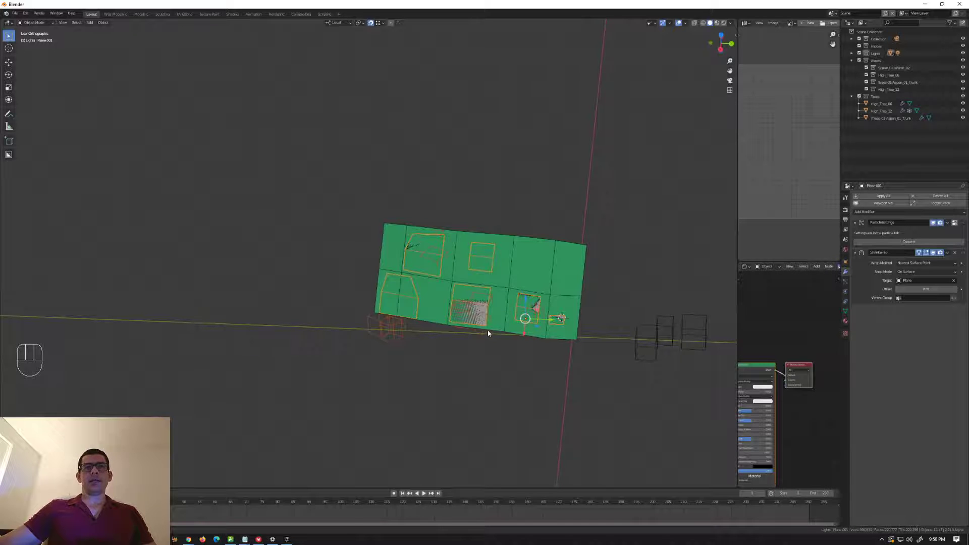
{"action": "scroll", "coordinate": [535, 327], "scroll_direction": "up", "scroll_amount": 4}
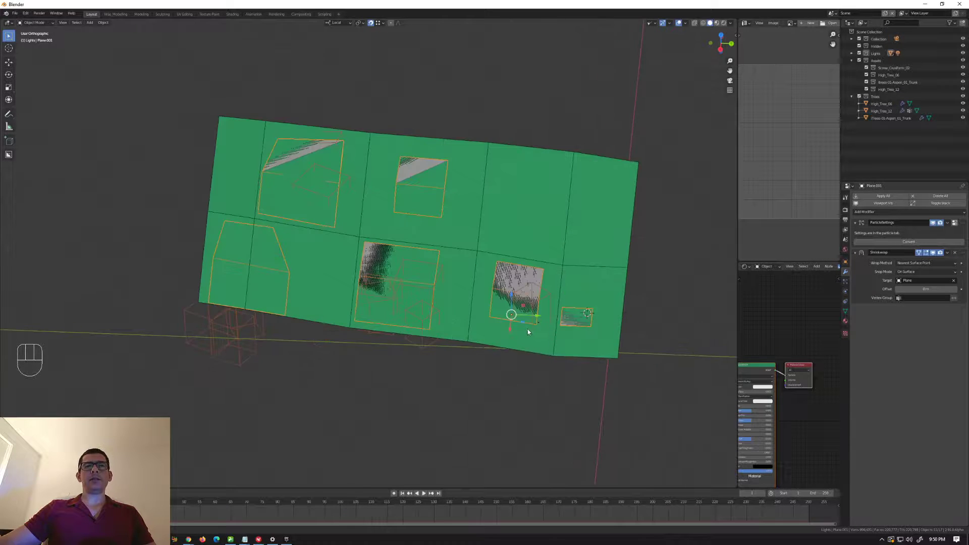
{"action": "middle_click_drag", "start_coordinate": [528, 329], "coordinate": [484, 303]}
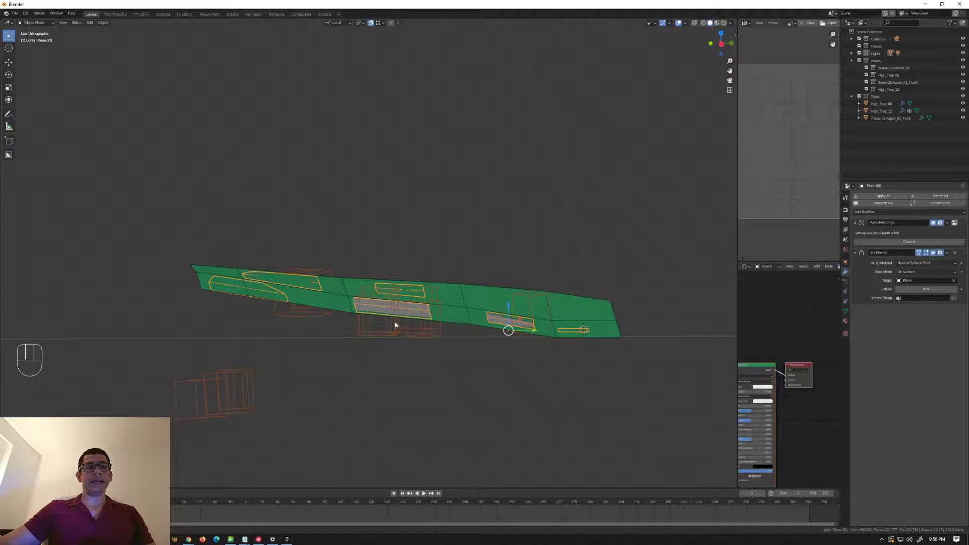
{"action": "left_click_drag", "start_coordinate": [963, 257], "coordinate": [962, 223]}
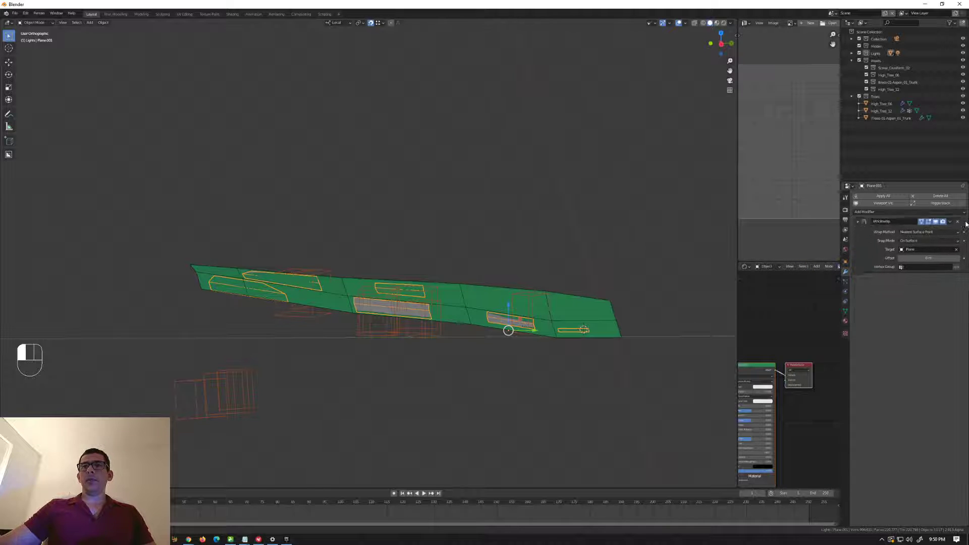
{"action": "middle_click_drag", "start_coordinate": [570, 284], "coordinate": [600, 262]}
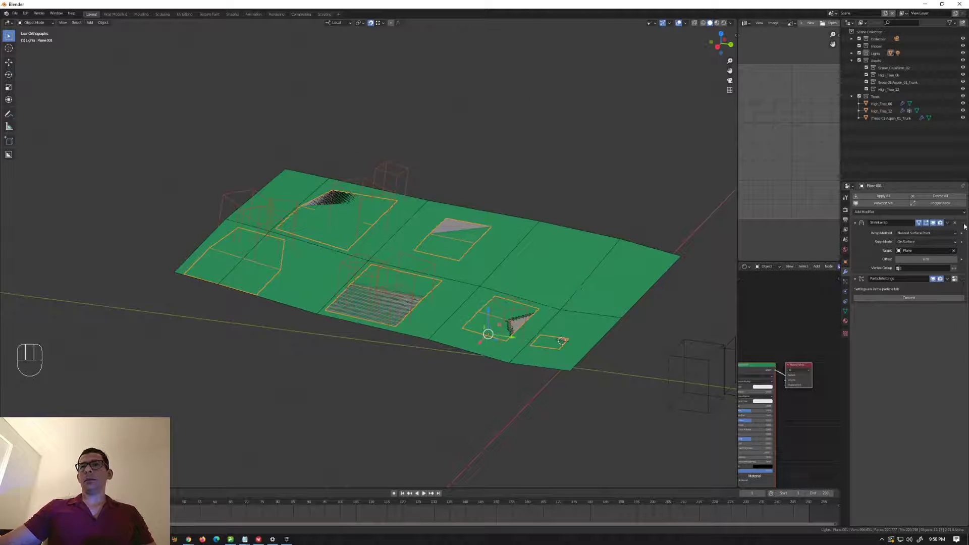
{"action": "left_click_drag", "start_coordinate": [963, 224], "coordinate": [963, 253]}
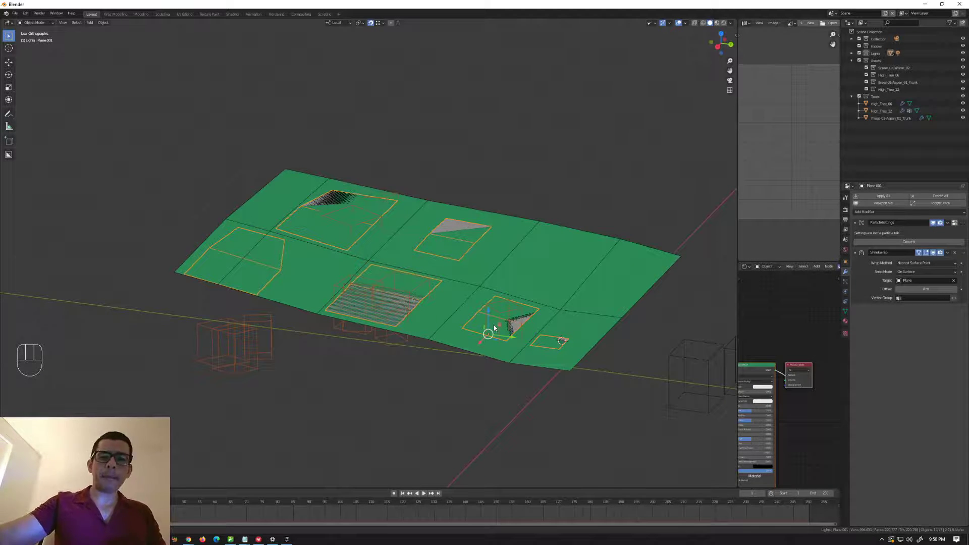
{"action": "middle_click_drag", "start_coordinate": [373, 350], "coordinate": [386, 345]}
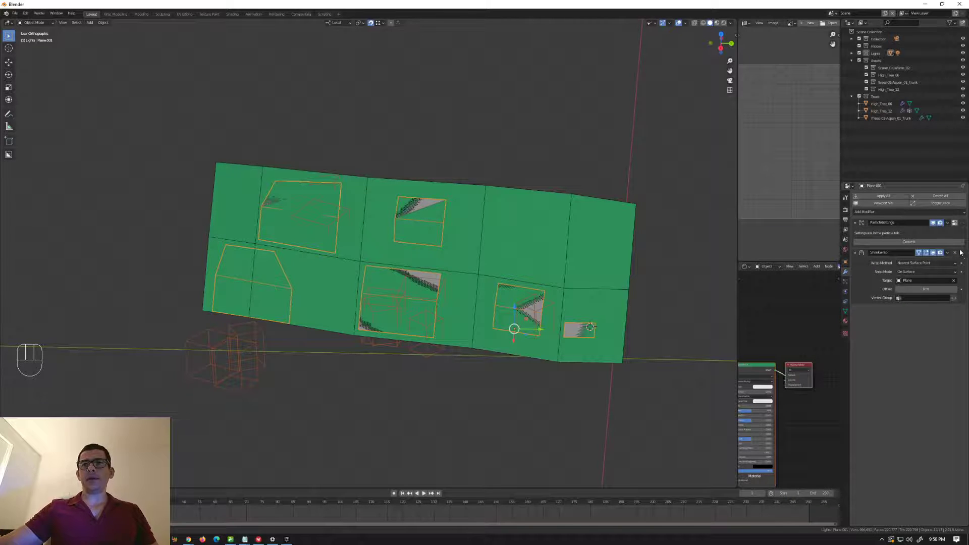
Move the patches' Shrinkwrap modifier above ParticleSettings in the modifier stack.
{"action": "left_click_drag", "start_coordinate": [963, 254], "coordinate": [962, 221]}
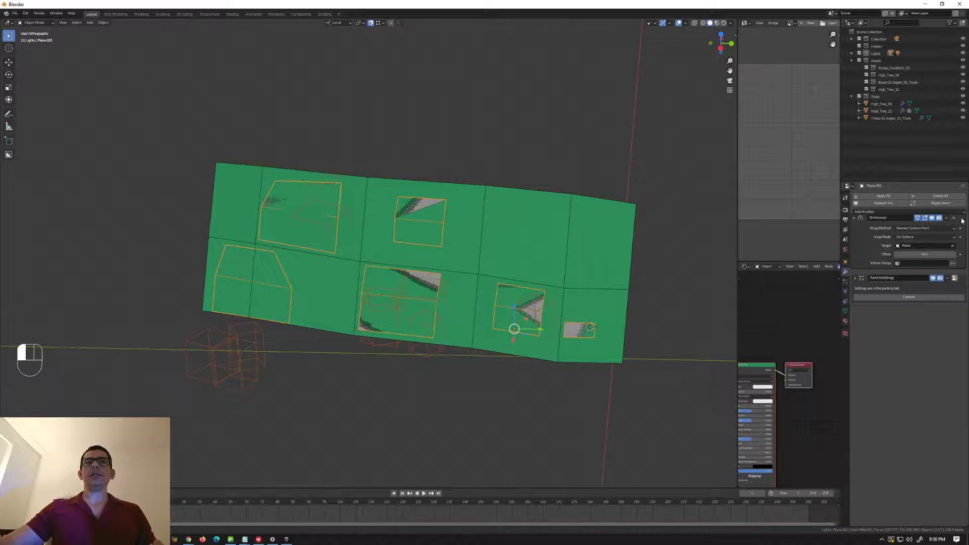
{"action": "left_click_drag", "start_coordinate": [962, 221], "coordinate": [963, 222]}
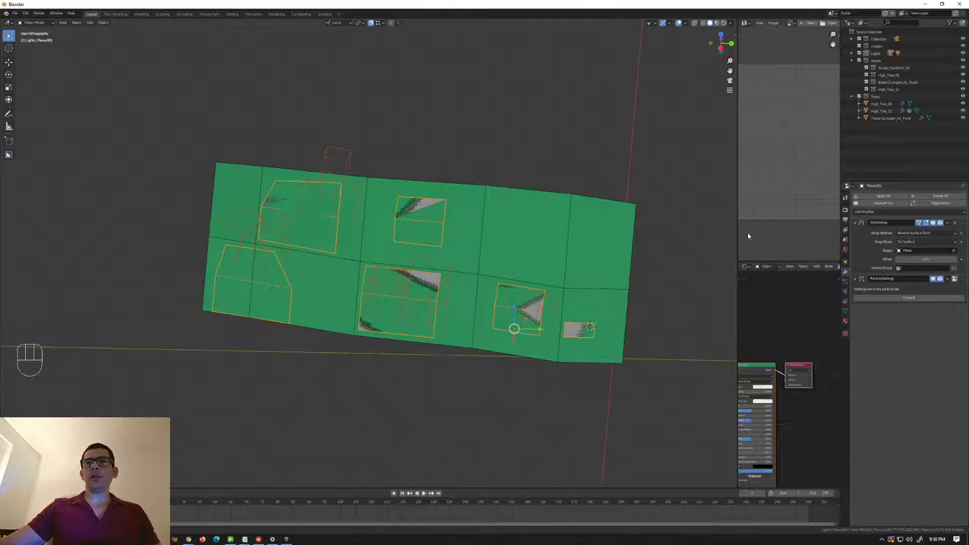
{"action": "middle_click_drag", "start_coordinate": [505, 289], "coordinate": [590, 255]}
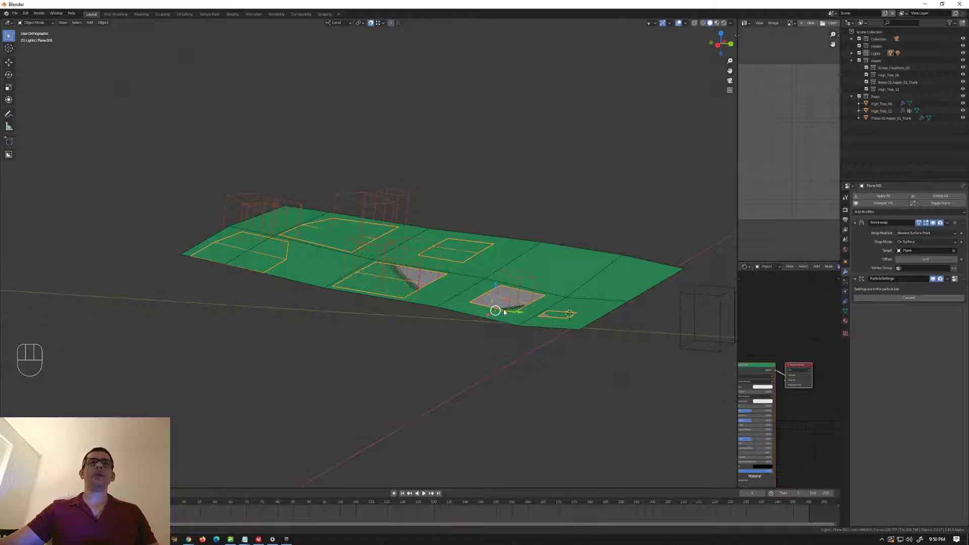
{"action": "middle_click_drag", "start_coordinate": [498, 309], "coordinate": [465, 265]}
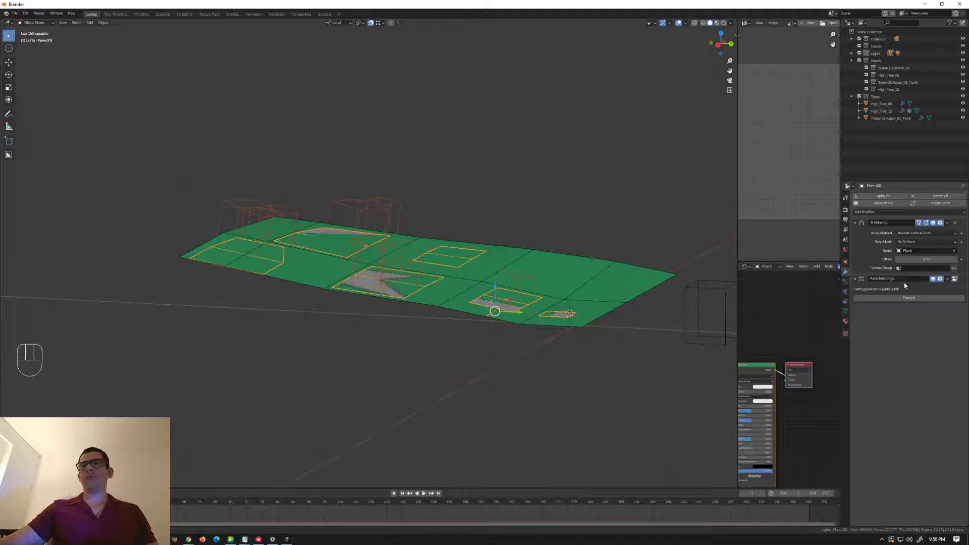
Set the hair particle emission number of the patches to 20.
{"action": "left_click", "coordinate": [846, 282]}
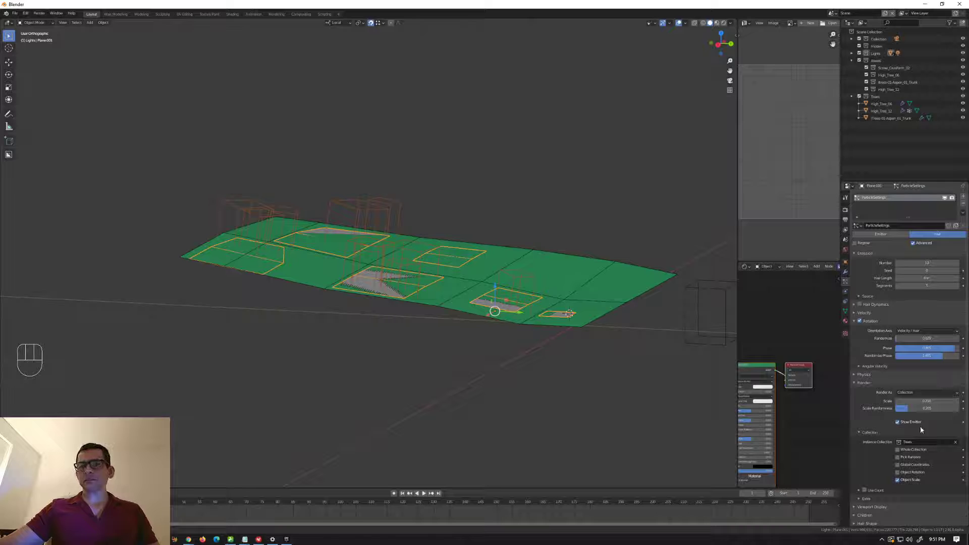
{"action": "middle_click_drag", "start_coordinate": [457, 359], "coordinate": [462, 329]}
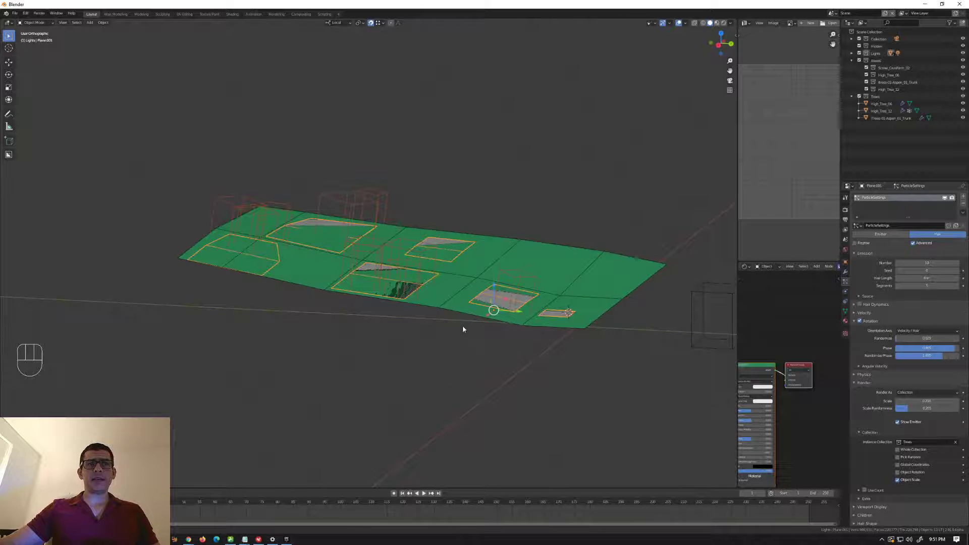
{"action": "left_click", "coordinate": [930, 263]}
{"action": "type", "text": "20"}
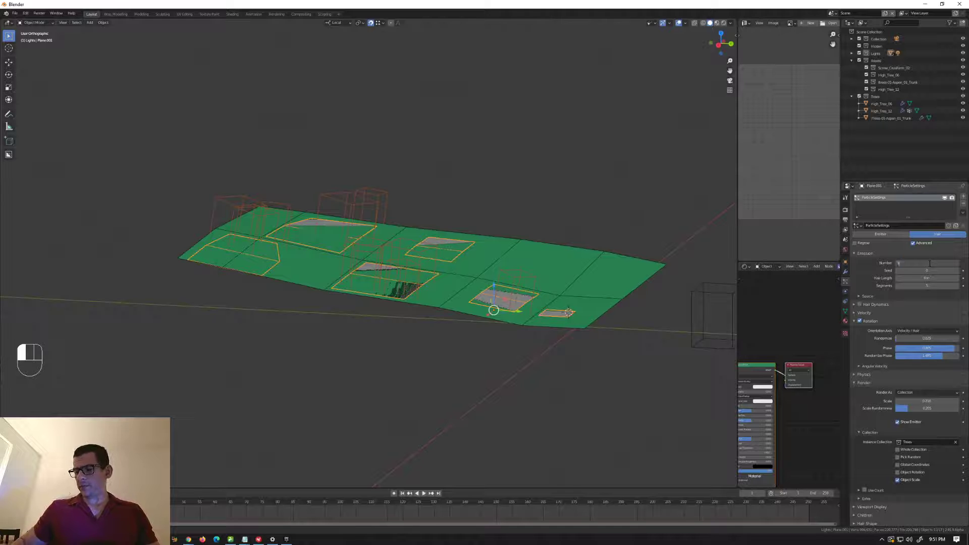
{"action": "key", "text": "Return"}
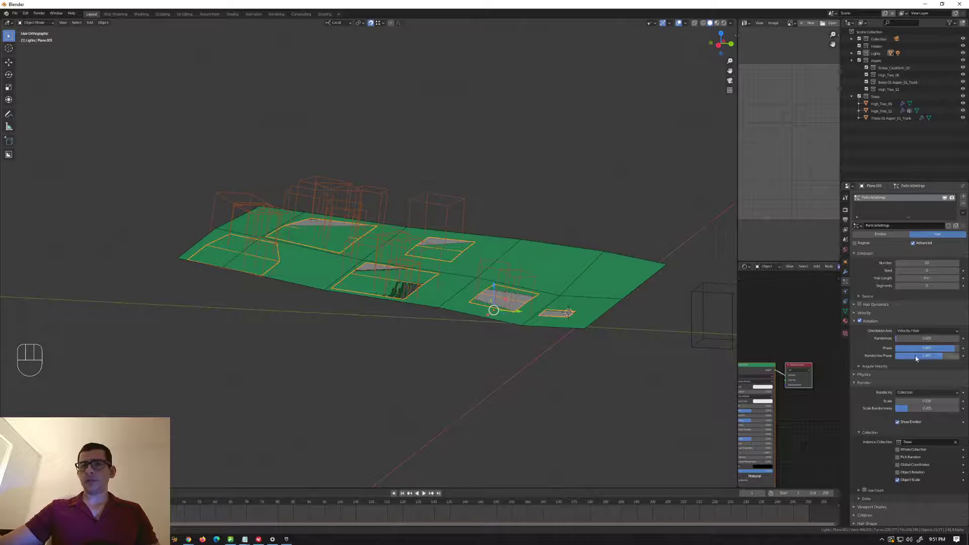
Select the three source trees beside the terrain, and set the active plane's viewport display to Solid.
{"action": "scroll", "coordinate": [647, 345], "scroll_direction": "down", "scroll_amount": 3}
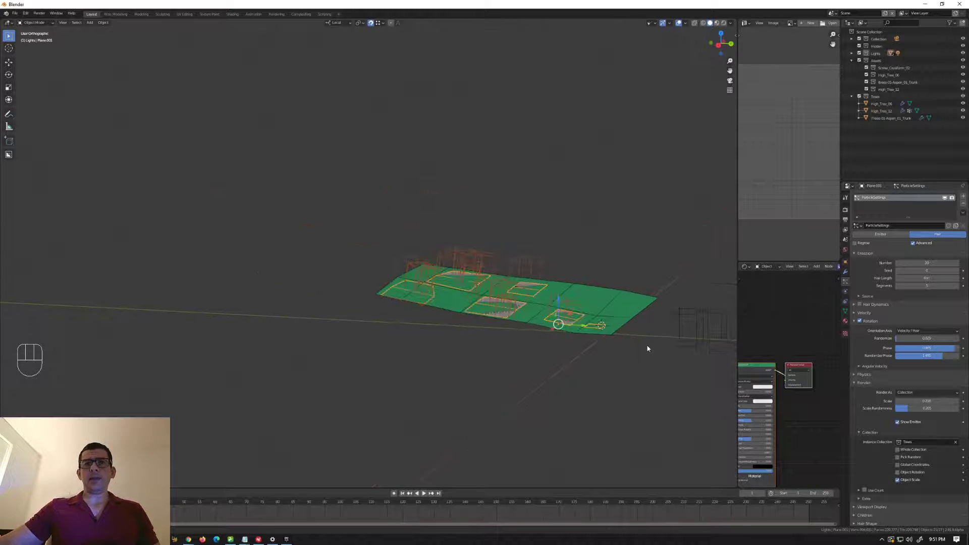
{"action": "middle_click_drag", "start_coordinate": [647, 344], "coordinate": [593, 336], "text": "shift"}
{"action": "left_click_drag", "start_coordinate": [686, 283], "coordinate": [611, 324]}
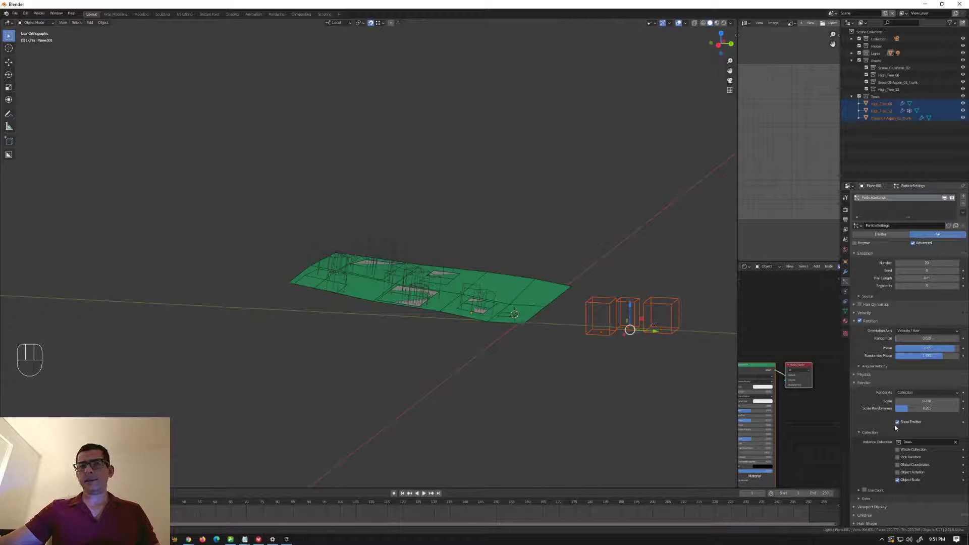
{"action": "left_click", "coordinate": [845, 311]}
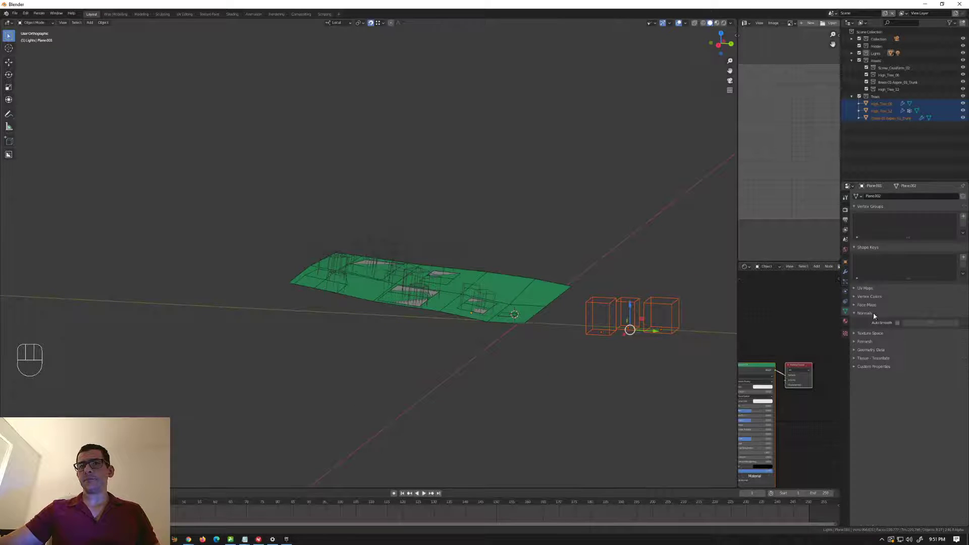
{"action": "left_click", "coordinate": [847, 264]}
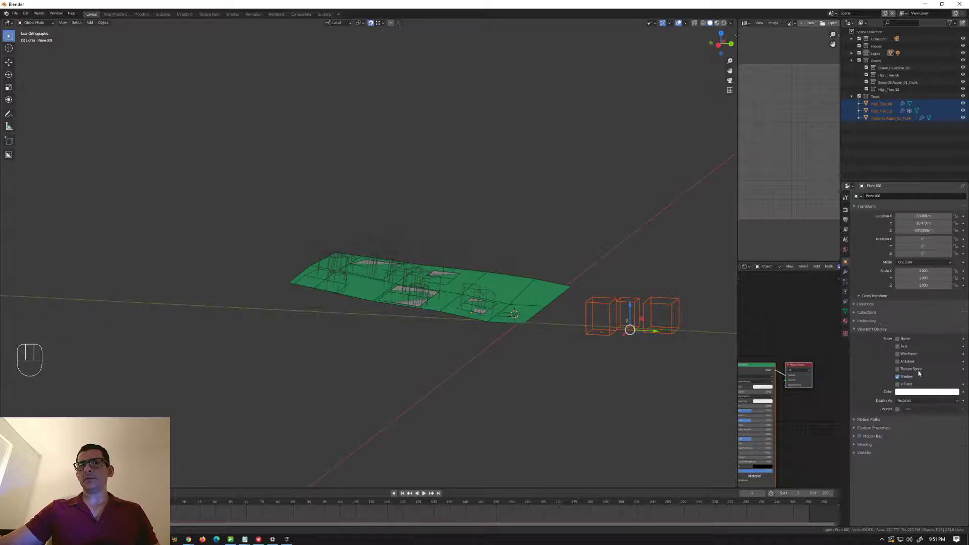
{"action": "left_click", "coordinate": [918, 401]}
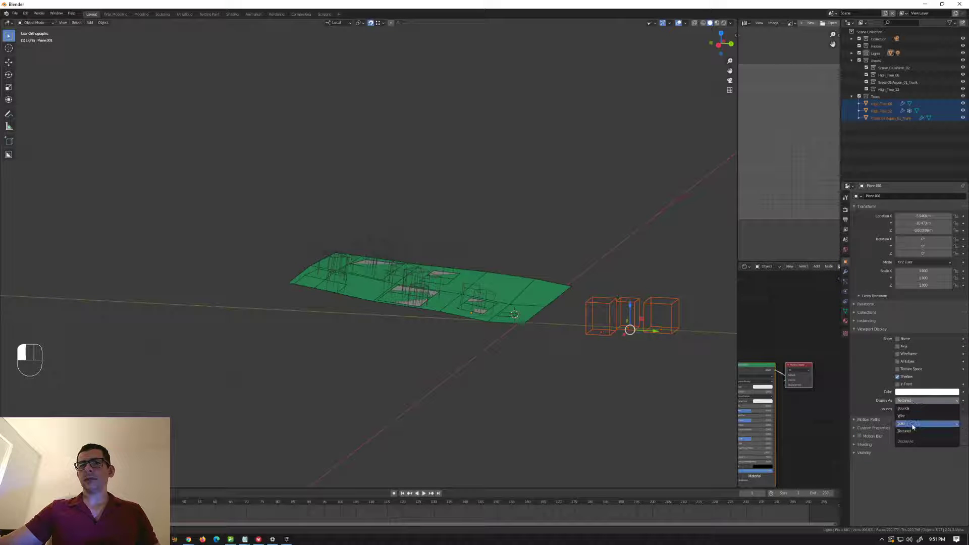
{"action": "left_click", "coordinate": [913, 424]}
{"action": "left_click", "coordinate": [917, 401]}
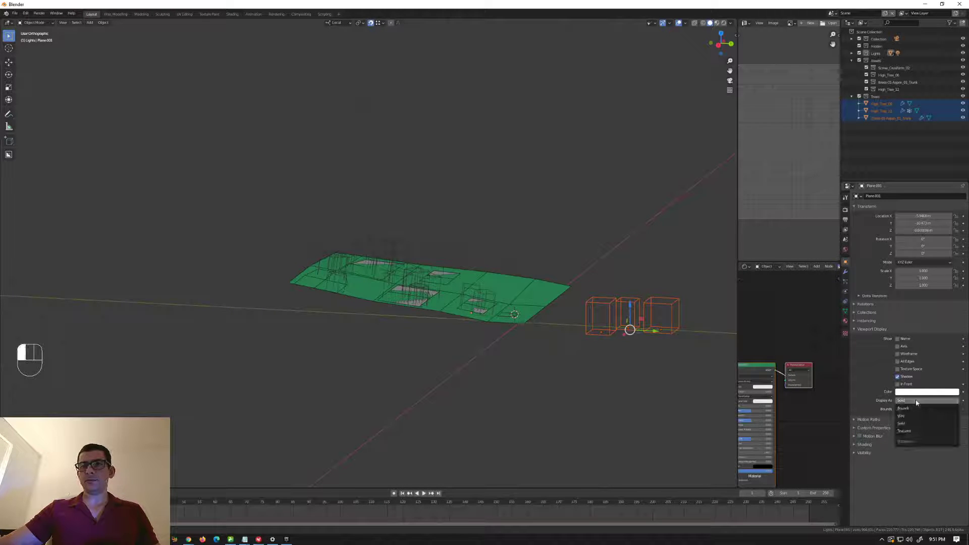
Make High_Tree_12 the active tree, set its viewport display to Textured, and copy that setting to all selected trees.
{"action": "left_click", "coordinate": [666, 306], "text": "shift"}
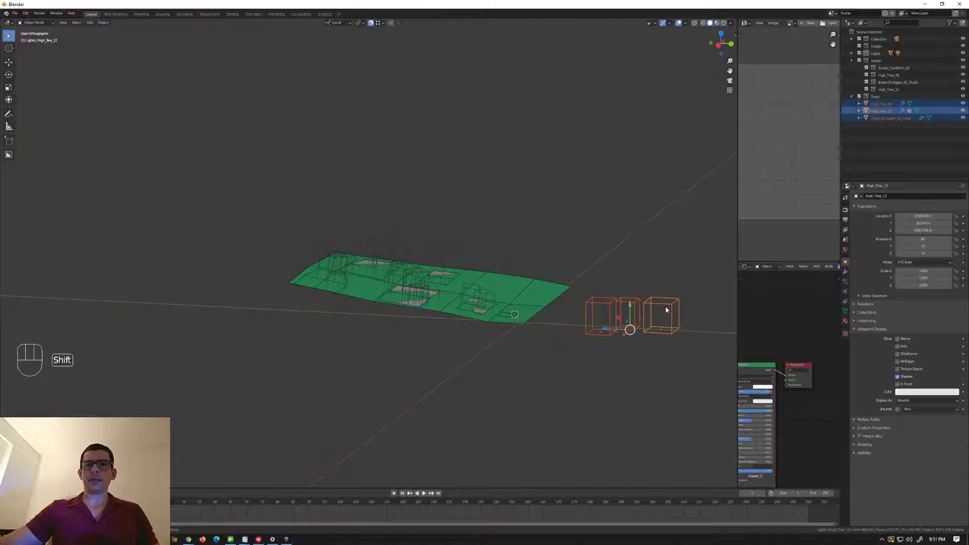
{"action": "left_click", "coordinate": [907, 401]}
{"action": "left_click", "coordinate": [904, 431]}
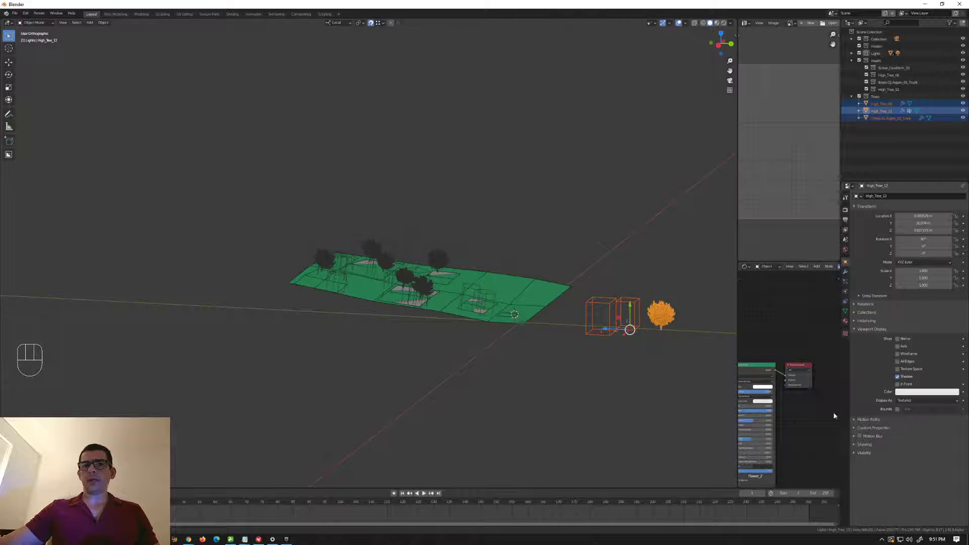
{"action": "right_click", "coordinate": [915, 402]}
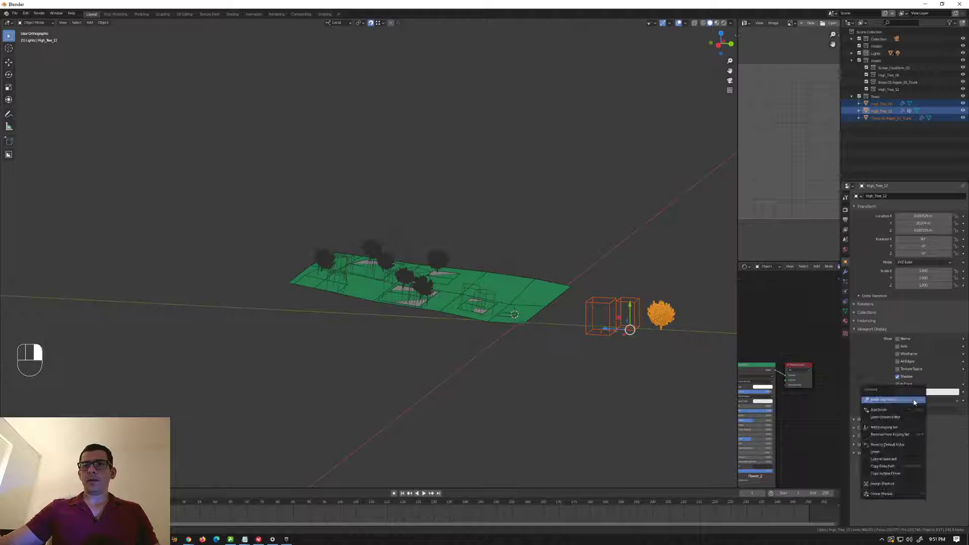
{"action": "left_click", "coordinate": [907, 464]}
Select the mesh patches object under the scattered trees and open its particle settings.
{"action": "scroll", "coordinate": [440, 306], "scroll_direction": "up", "scroll_amount": 6}
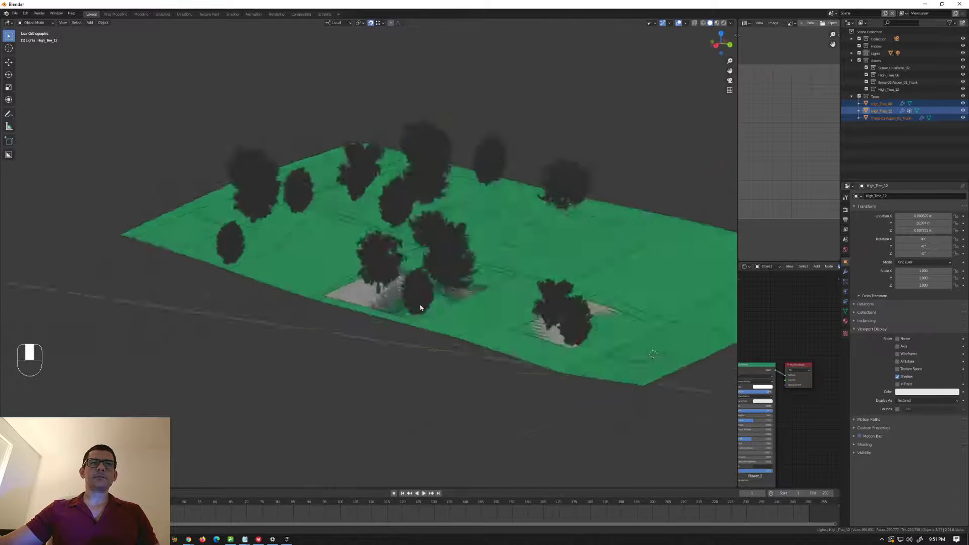
{"action": "middle_click_drag", "start_coordinate": [420, 307], "coordinate": [473, 309]}
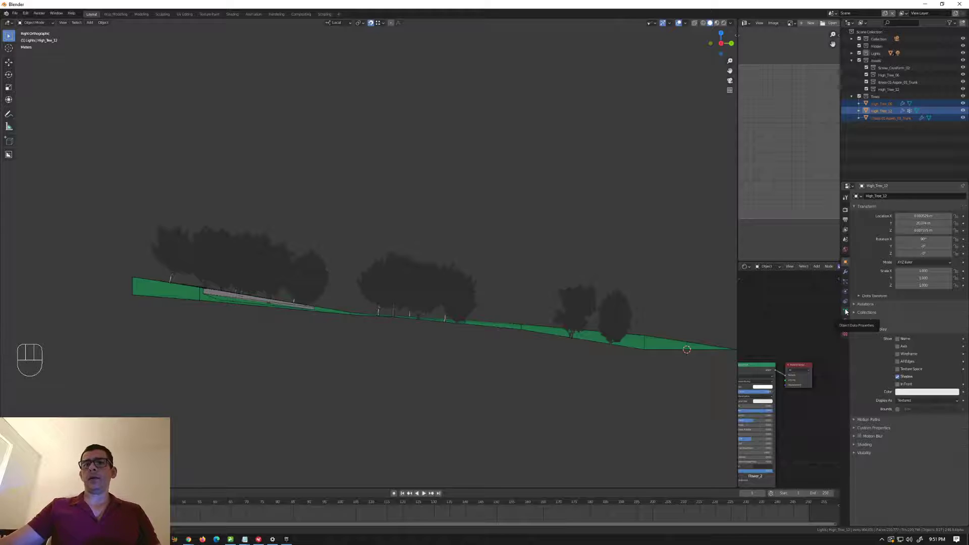
{"action": "left_click", "coordinate": [846, 285]}
{"action": "left_click", "coordinate": [624, 325]}
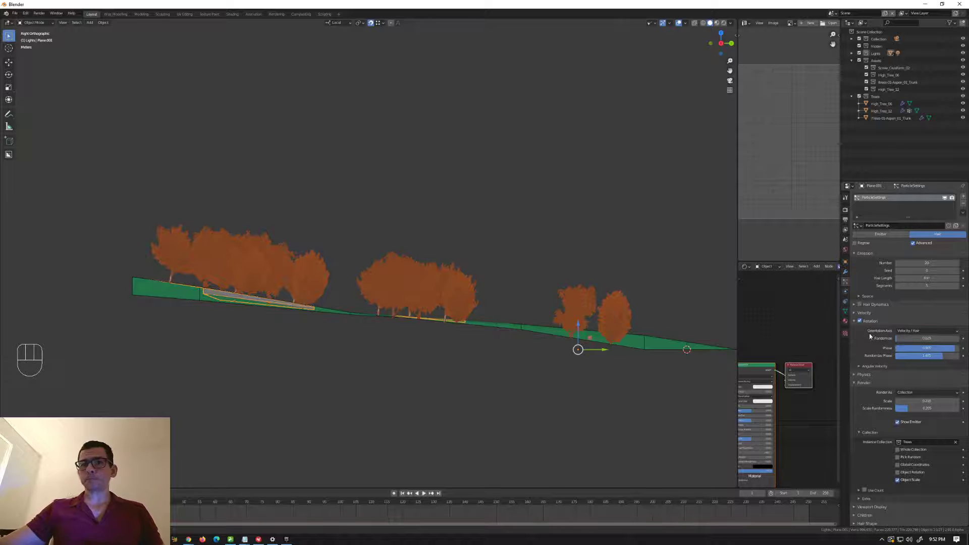
Set the patches' particle rotation axis to Global Z, and lower the Phase and Randomize Phase values.
{"action": "left_click", "coordinate": [924, 332]}
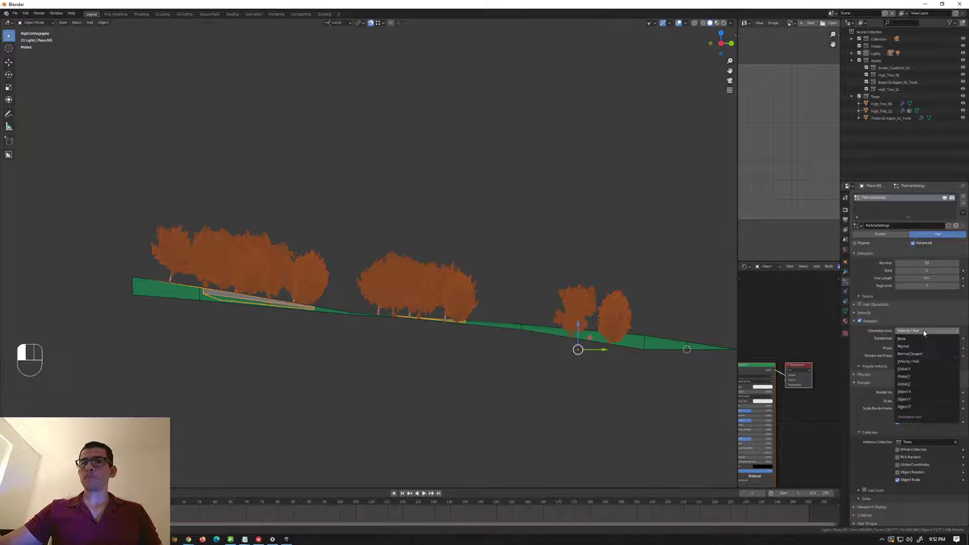
{"action": "left_click", "coordinate": [925, 385]}
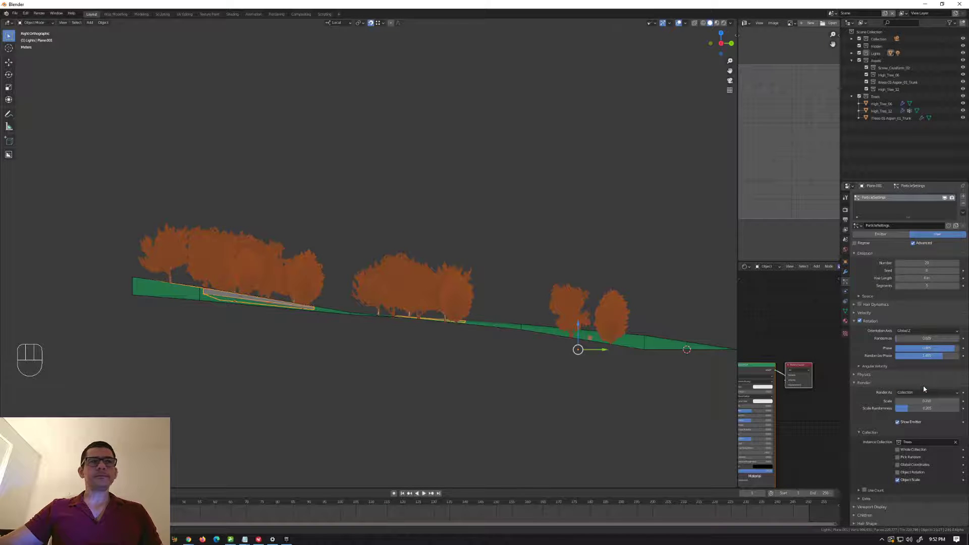
{"action": "middle_click_drag", "start_coordinate": [605, 343], "coordinate": [586, 334]}
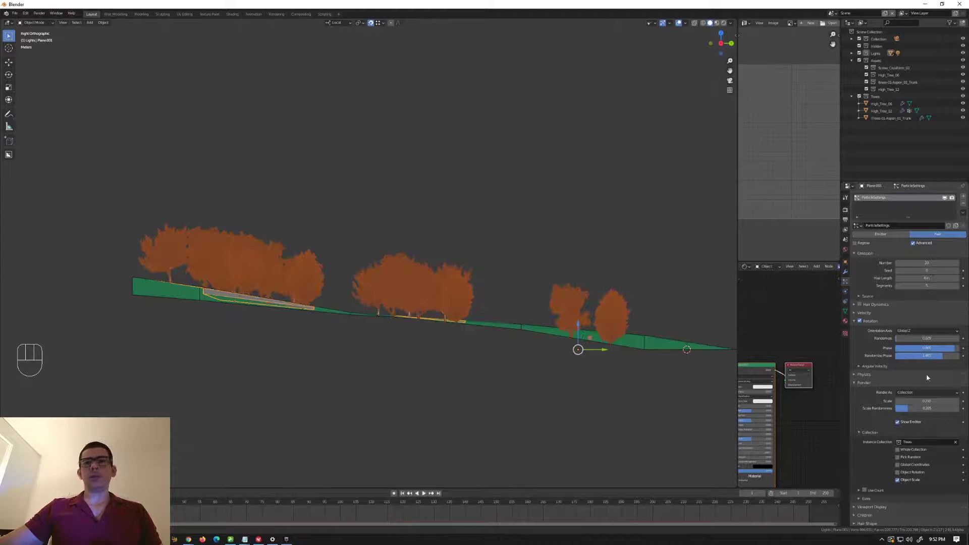
{"action": "left_click_drag", "start_coordinate": [949, 348], "coordinate": [917, 357]}
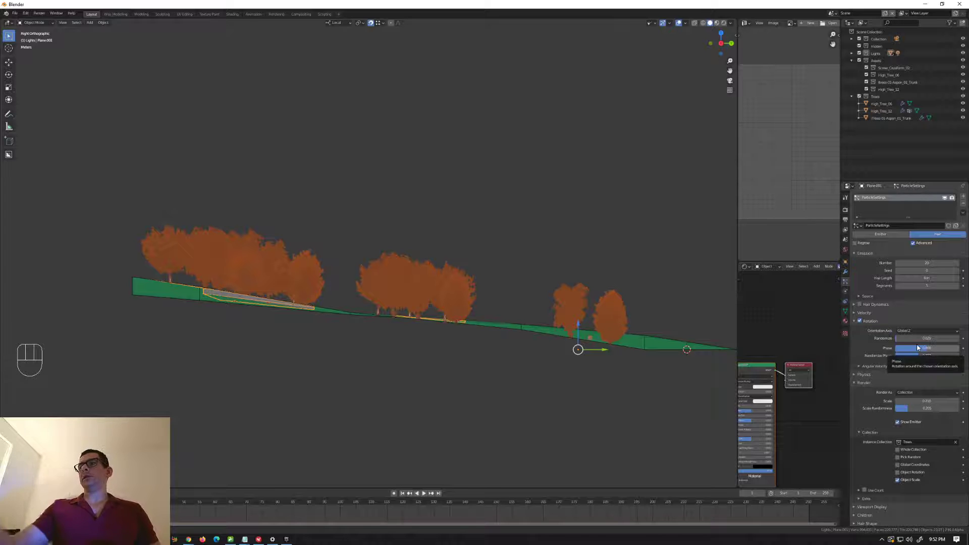
{"action": "mouse_move", "coordinate": [537, 335]}
{"action": "middle_mouse_down"}
{"action": "mouse_move", "coordinate": [481, 340]}
{"action": "mouse_move", "coordinate": [507, 321]}
{"action": "mouse_move", "coordinate": [532, 325]}
{"action": "middle_mouse_up"}
{"action": "scroll", "coordinate": [481, 340], "scroll_direction": "down", "scroll_amount": 3}
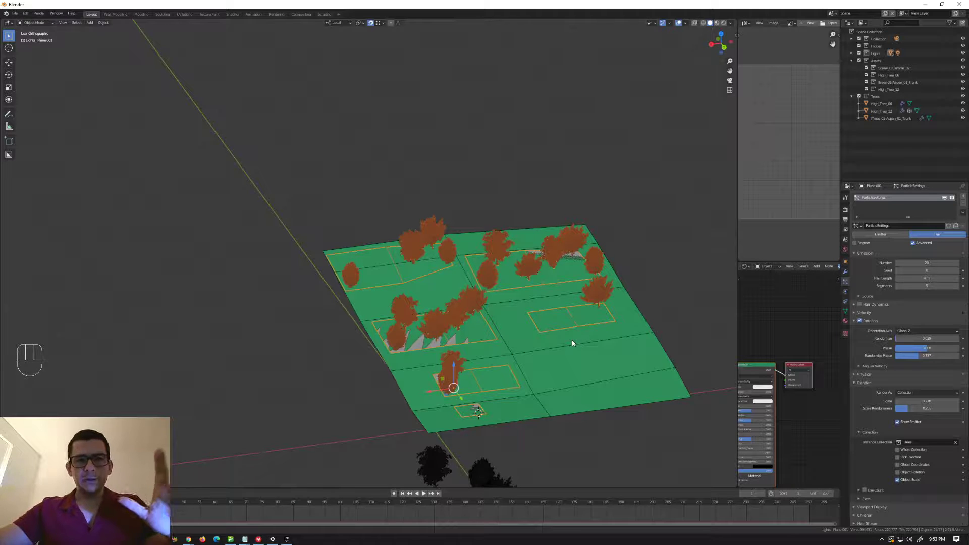
{"action": "middle_click_drag", "start_coordinate": [589, 328], "coordinate": [468, 253]}
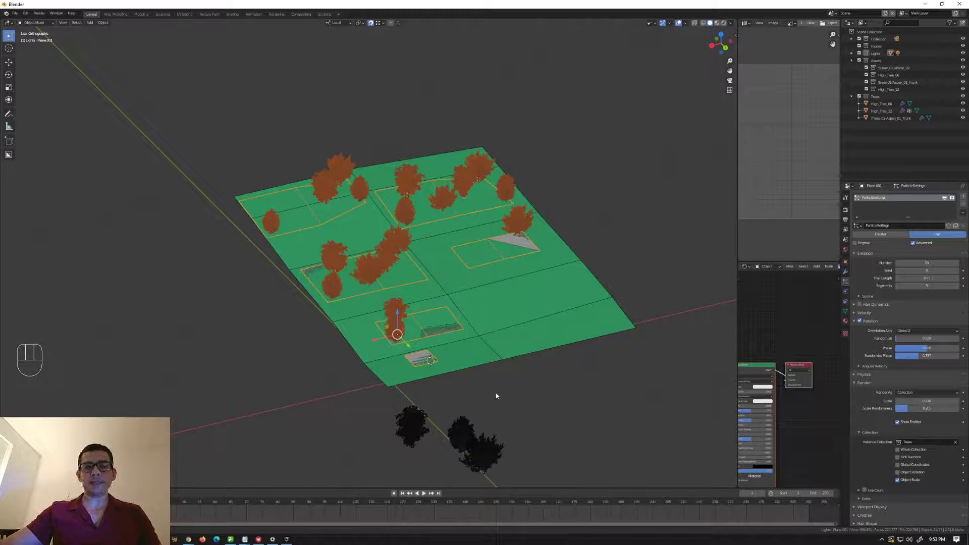
Duplicate the middle source tree and move the copy along the X axis, away from the other source trees.
{"action": "left_click", "coordinate": [467, 437]}
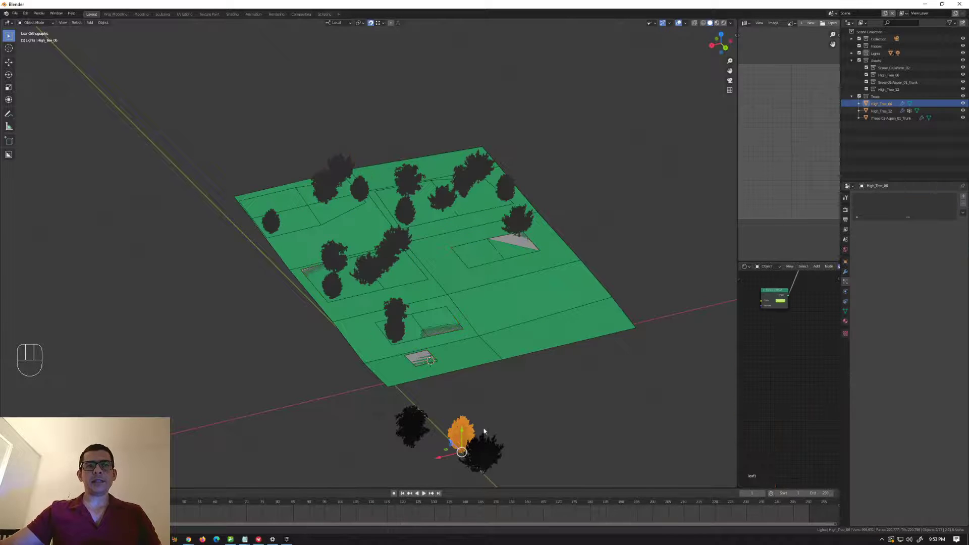
{"action": "middle_click_drag", "start_coordinate": [513, 432], "coordinate": [450, 399], "text": "shift"}
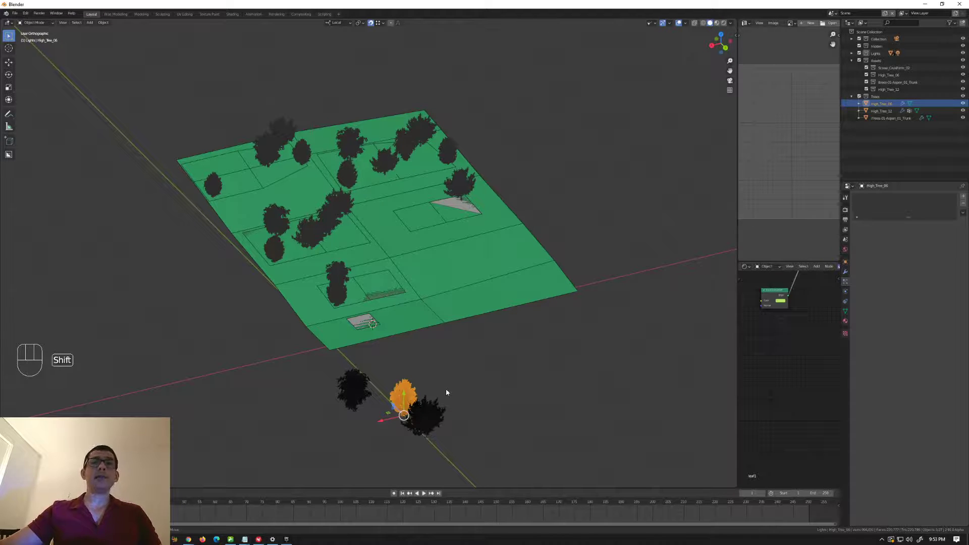
{"action": "key", "text": "shift+d"}
{"action": "key", "text": "z"}
{"action": "key", "text": "x"}
{"action": "key", "text": "x"}
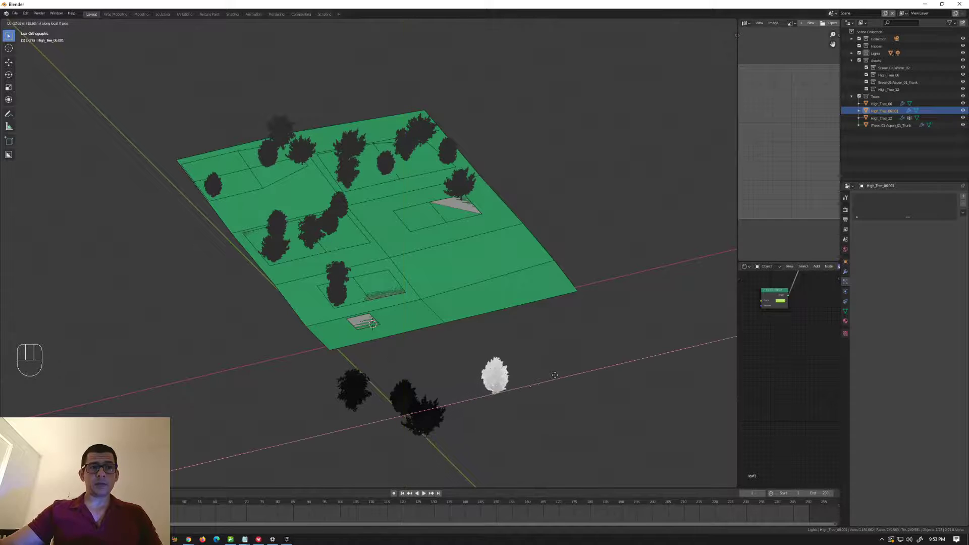
{"action": "left_click", "coordinate": [526, 394]}
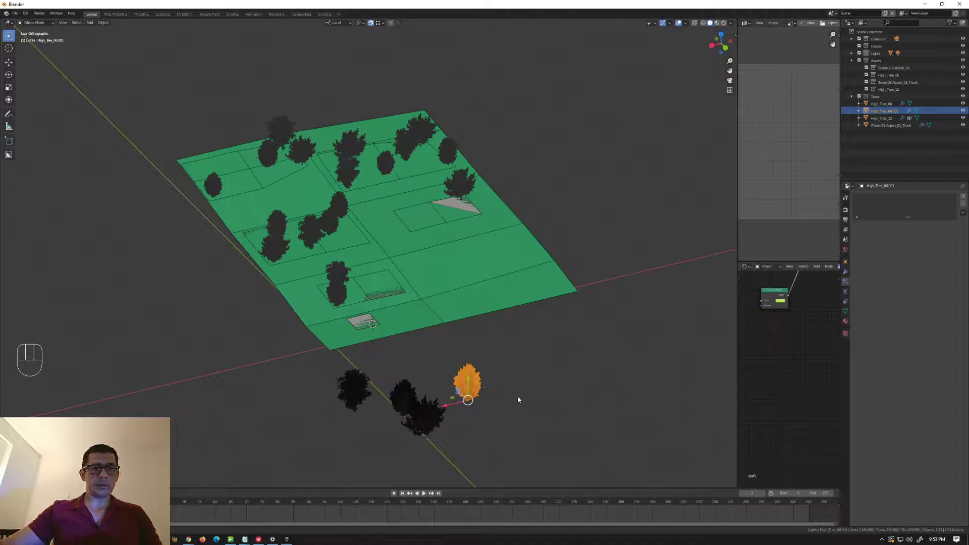
Delete the duplicated source tree.
{"action": "left_click", "coordinate": [467, 384]}
{"action": "left_click", "coordinate": [474, 391]}
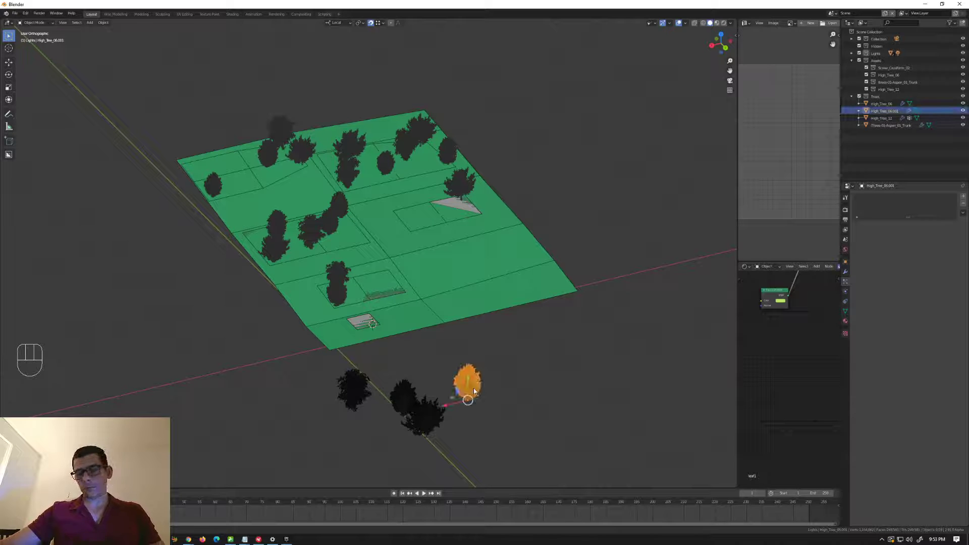
{"action": "key", "text": "Delete"}
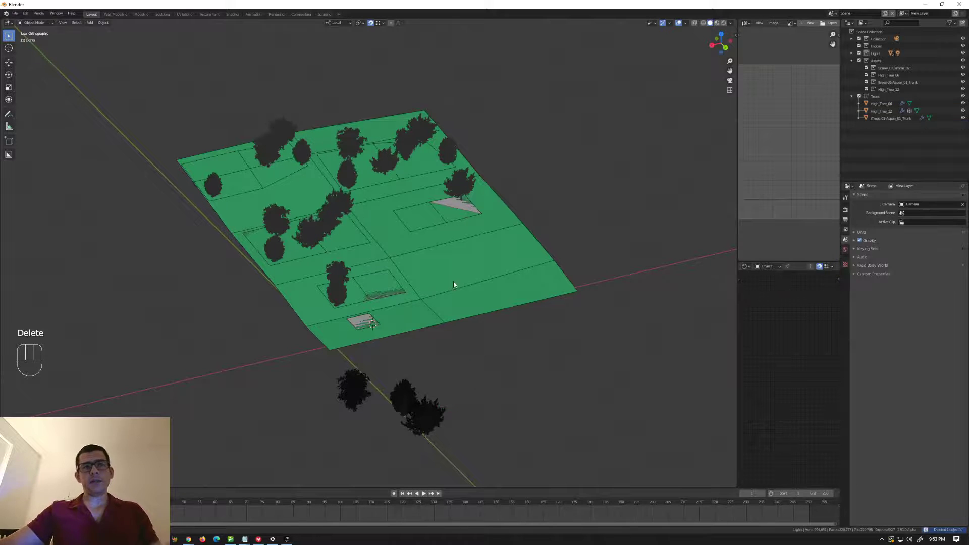
Within the mesh patches object, duplicate the small two-face patch and move the copy along Y onto the adjacent empty terrain area.
{"action": "left_click", "coordinate": [461, 210]}
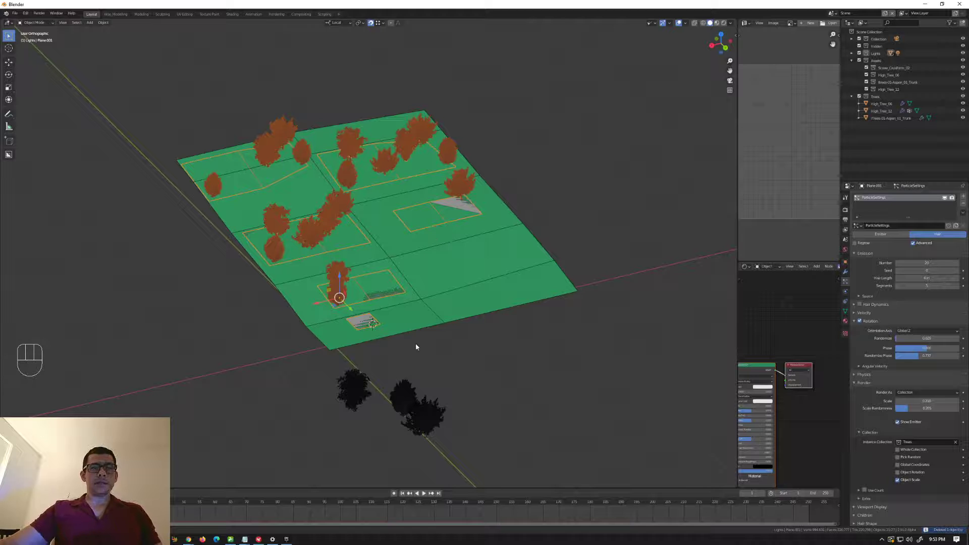
{"action": "middle_click_drag", "start_coordinate": [404, 396], "coordinate": [442, 333]}
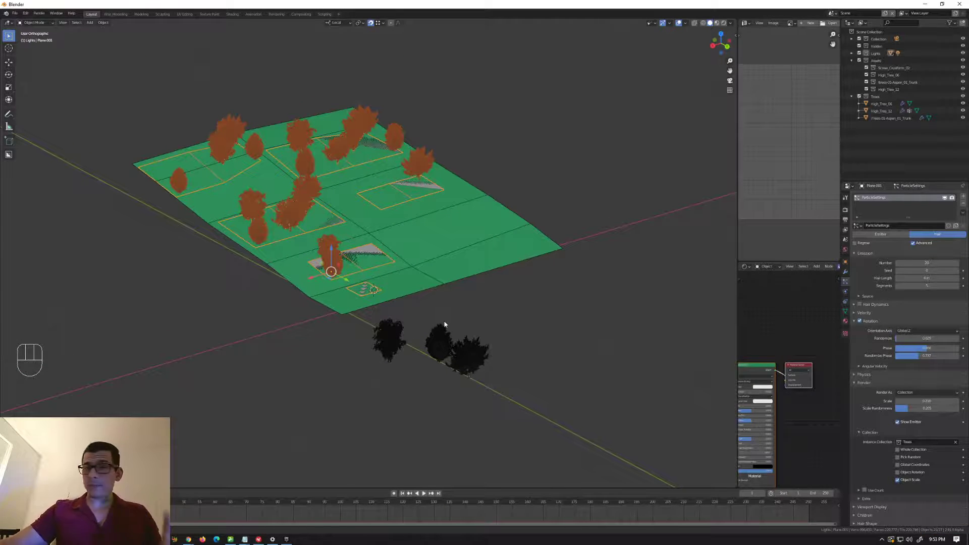
{"action": "left_click", "coordinate": [388, 225]}
{"action": "key", "text": "Tab"}
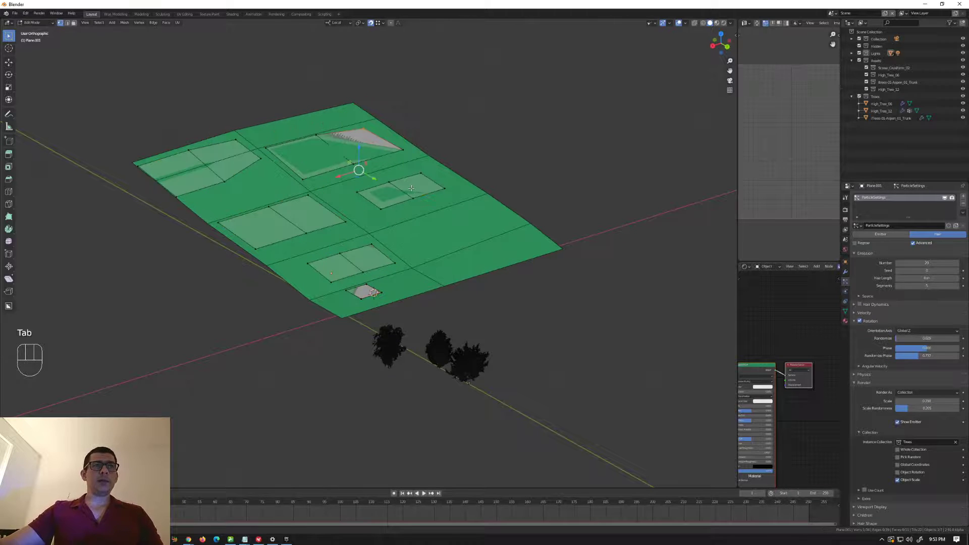
{"action": "left_click", "coordinate": [412, 188]}
{"action": "left_click_drag", "start_coordinate": [457, 179], "coordinate": [361, 233], "text": "shift"}
{"action": "left_click", "coordinate": [846, 271]}
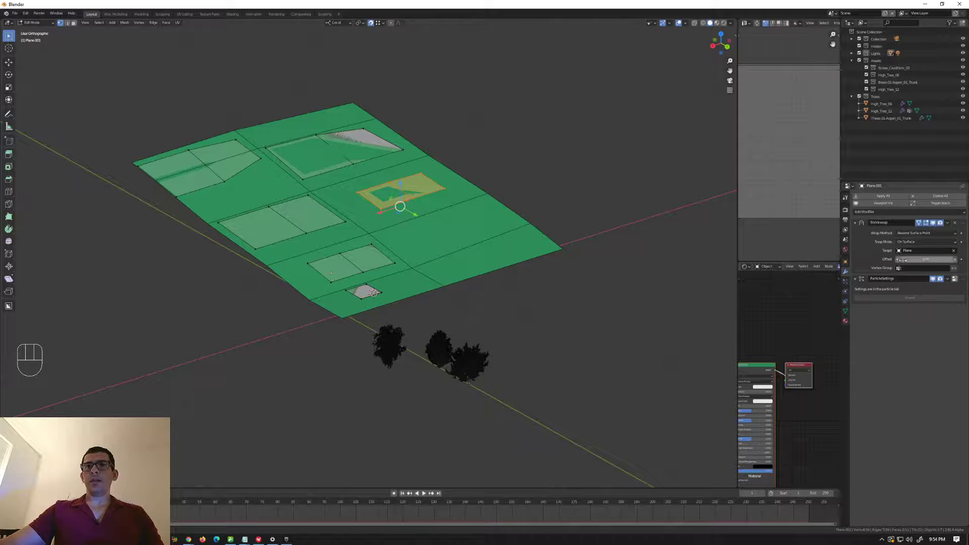
{"action": "key", "text": "shift+d"}
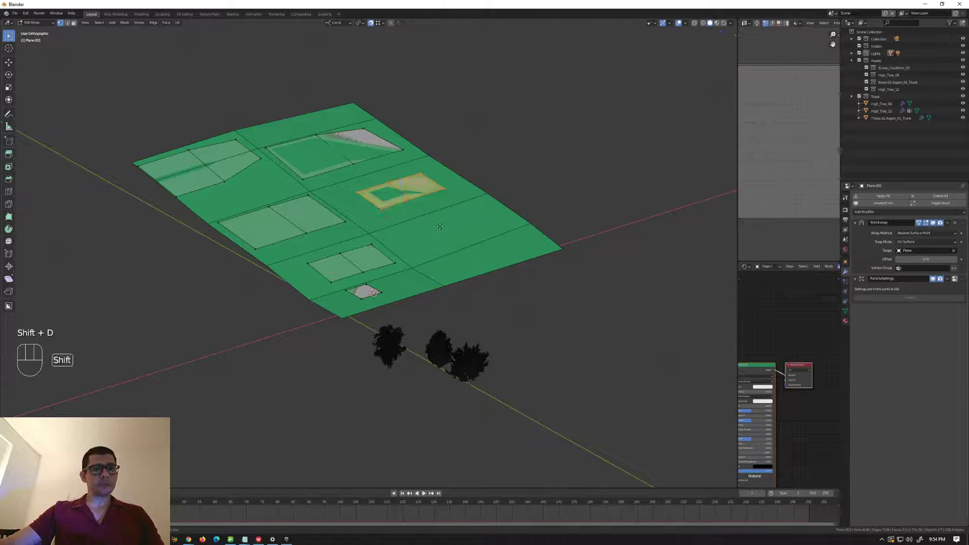
{"action": "key", "text": "y"}
{"action": "left_click", "coordinate": [493, 255]}
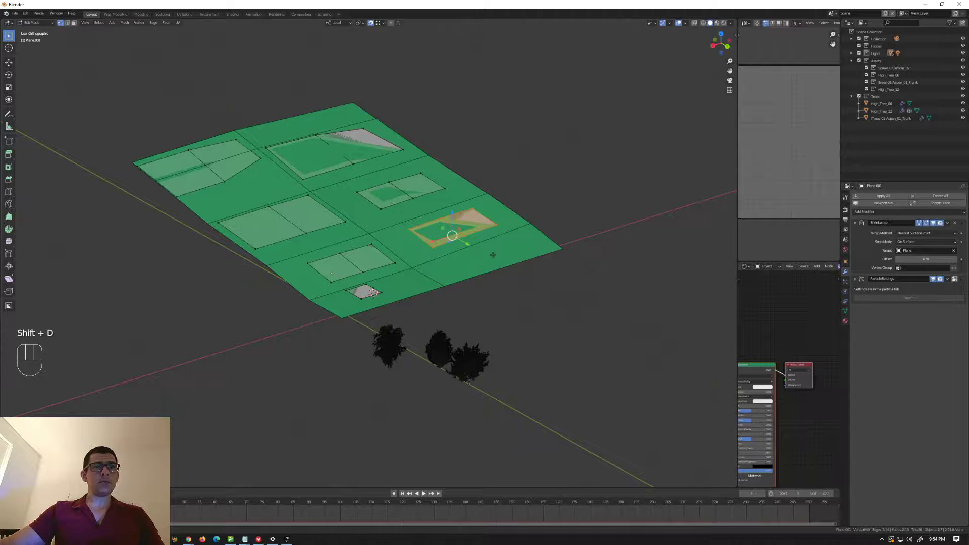
Separate the duplicated patch from the mesh by selection and select it as its own object.
{"action": "key", "text": "p"}
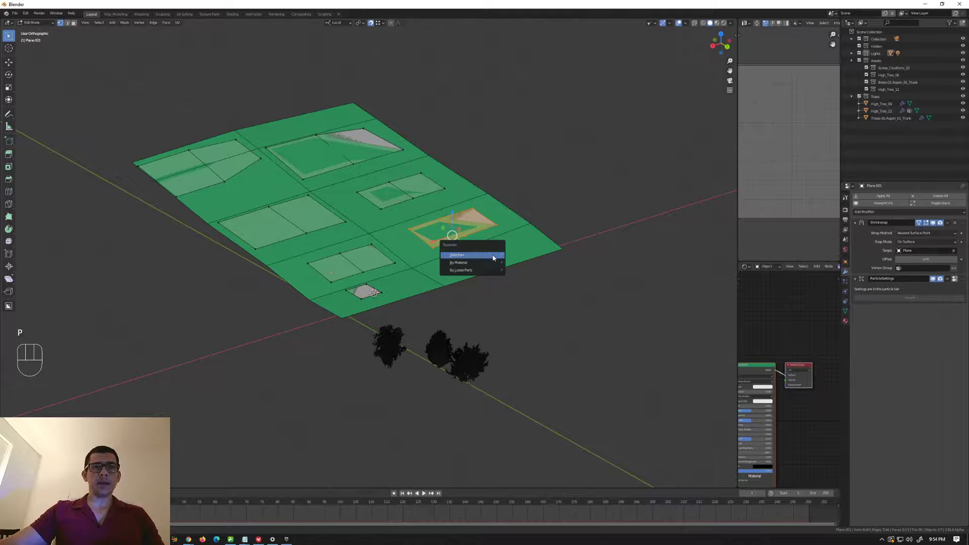
{"action": "left_click", "coordinate": [493, 255]}
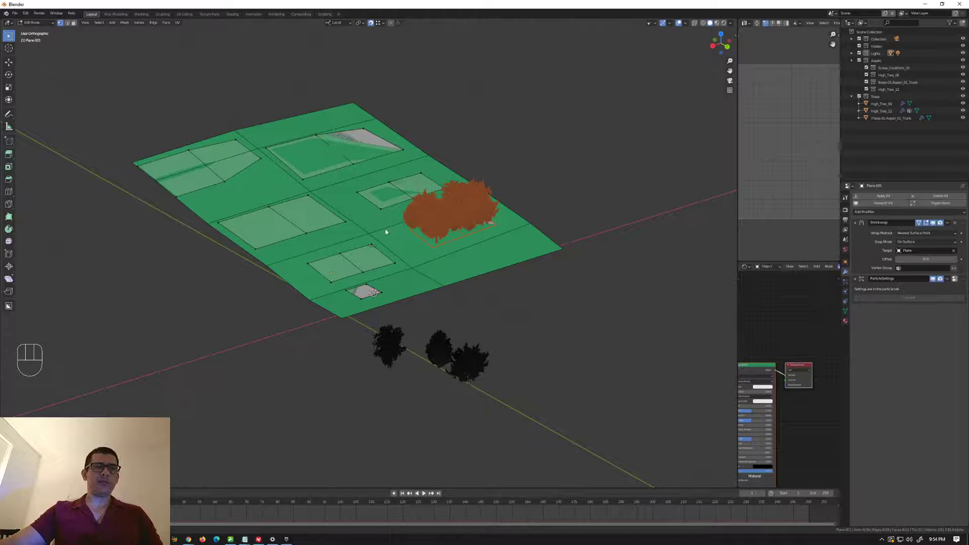
{"action": "key", "text": "Tab"}
{"action": "left_click", "coordinate": [452, 212]}
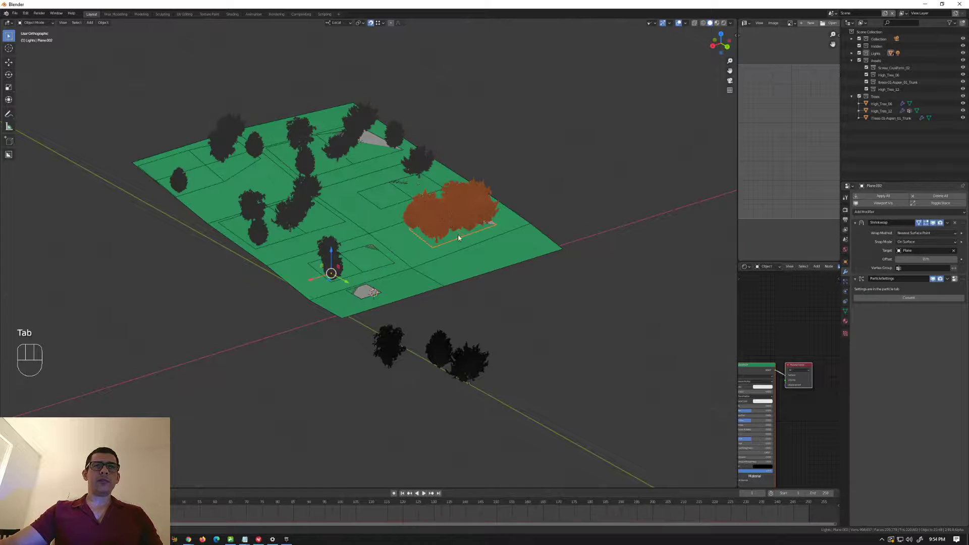
Move the separated patch slightly along the Y axis on the terrain.
{"action": "mouse_move", "coordinate": [478, 236]}
{"action": "middle_mouse_down"}
{"action": "mouse_move", "coordinate": [507, 232]}
{"action": "mouse_move", "coordinate": [483, 248]}
{"action": "middle_mouse_up"}
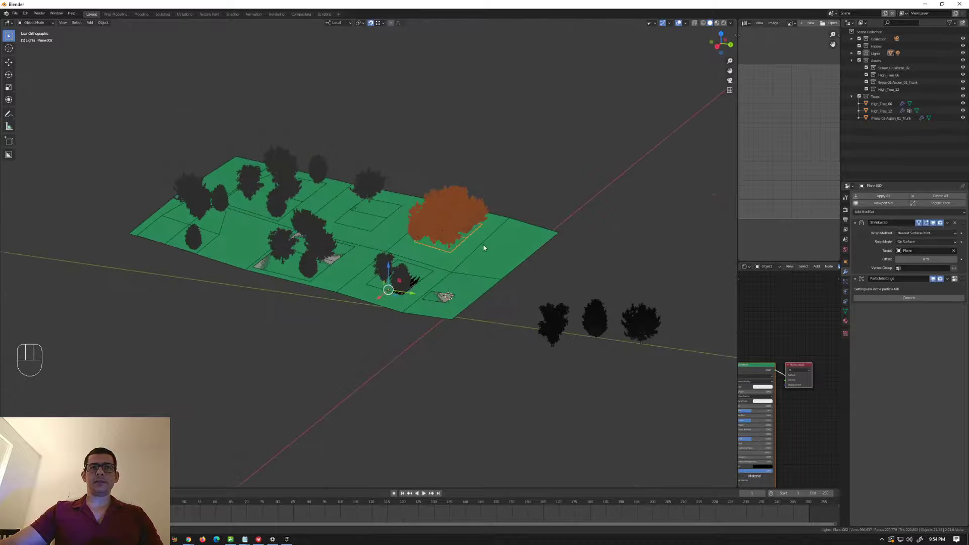
{"action": "key", "text": "g"}
{"action": "key", "text": "y"}
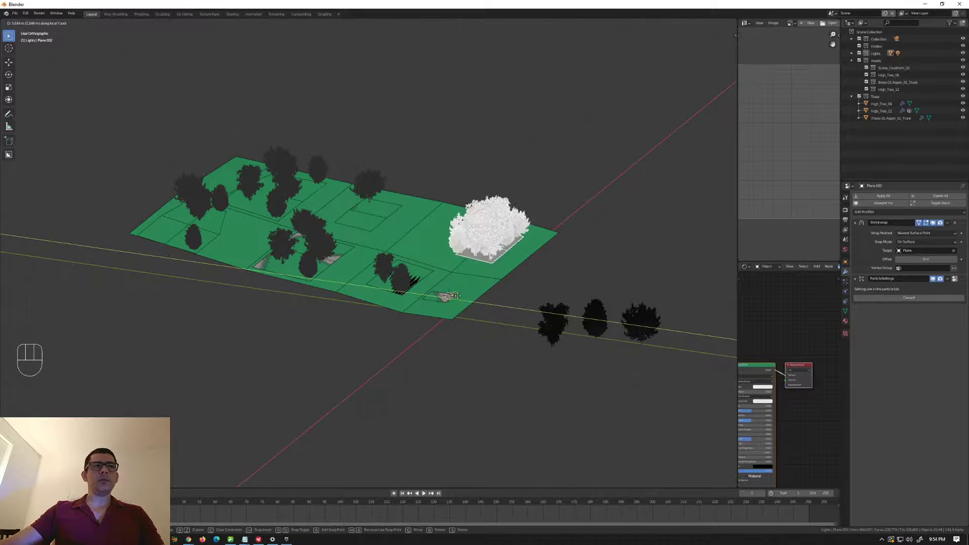
{"action": "left_click", "coordinate": [468, 271]}
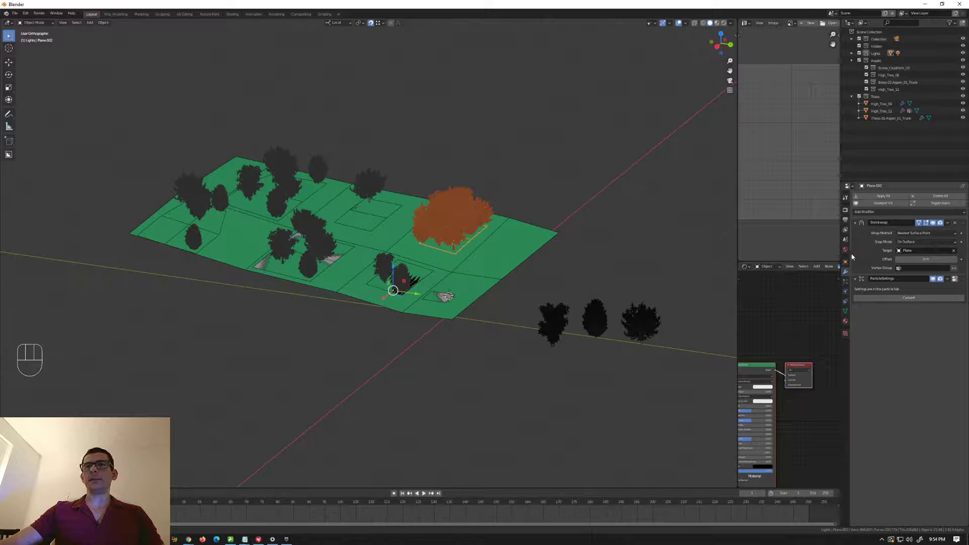
Make the separated patch's particle settings a single-user copy, independent of the other patches.
{"action": "left_click", "coordinate": [846, 282]}
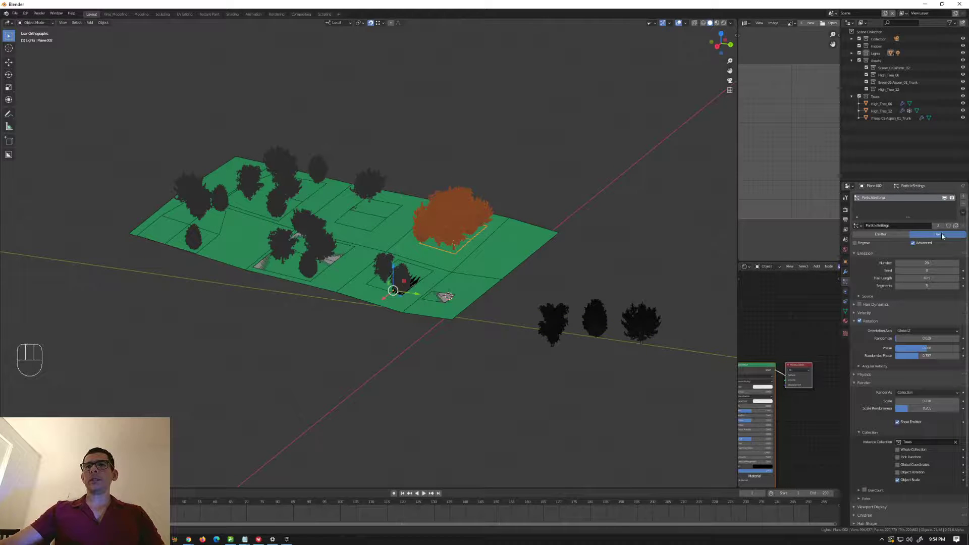
{"action": "middle_click_drag", "start_coordinate": [583, 249], "coordinate": [465, 230]}
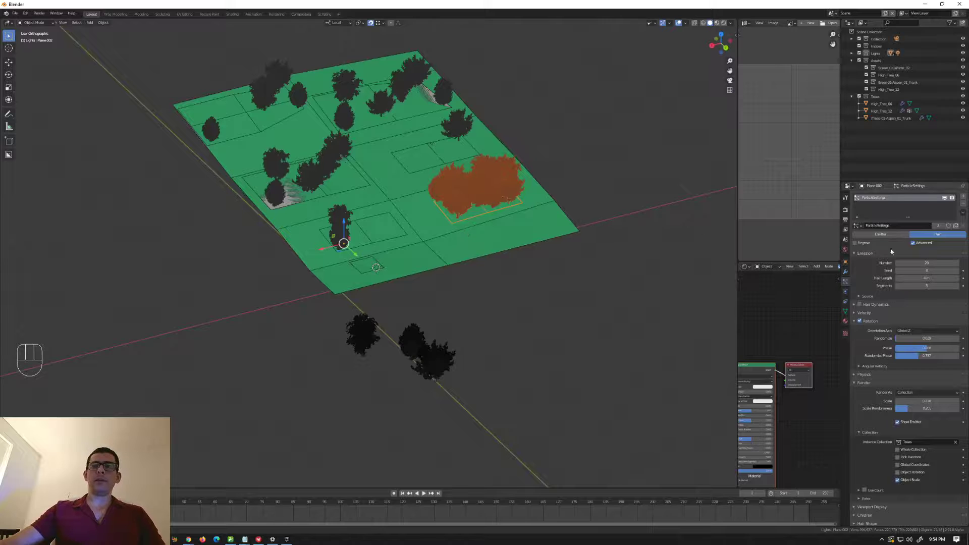
{"action": "left_click", "coordinate": [940, 227]}
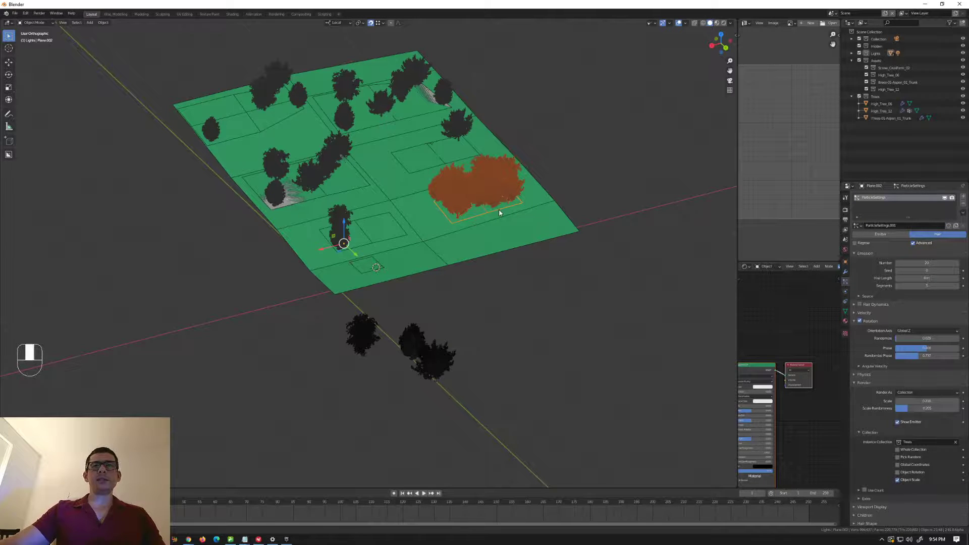
Render the separated patch's particles as Object, with the High_Tree_06 tree as the instance object.
{"action": "left_click", "coordinate": [924, 393]}
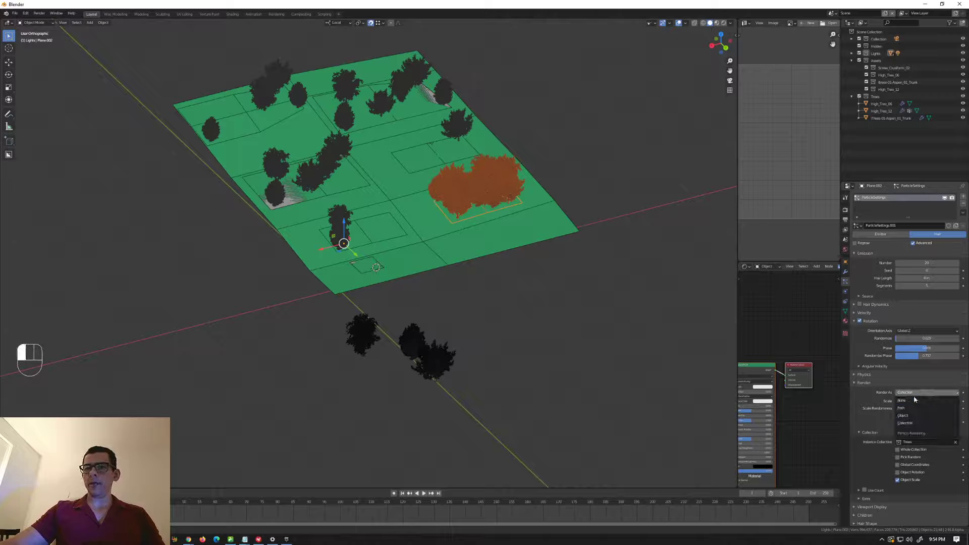
{"action": "left_click", "coordinate": [912, 415]}
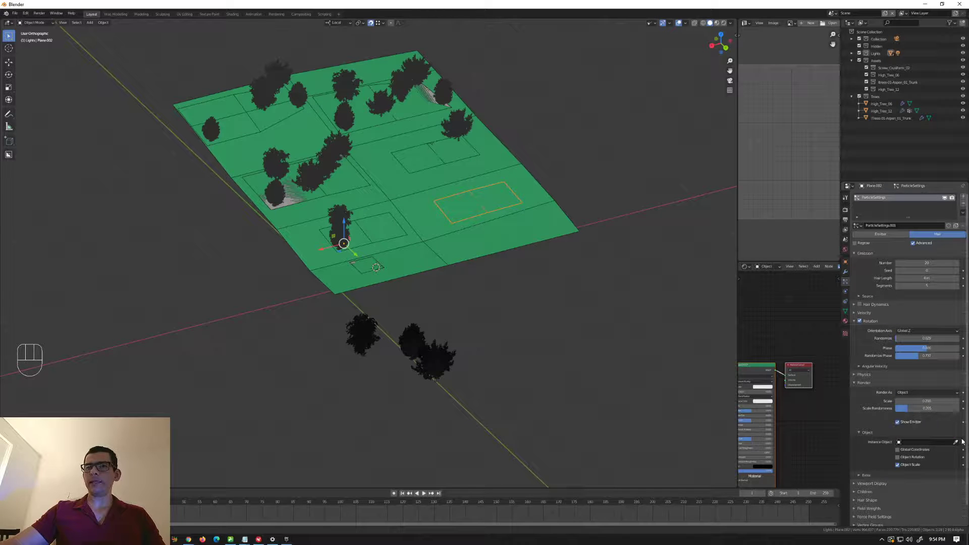
{"action": "left_click", "coordinate": [422, 346]}
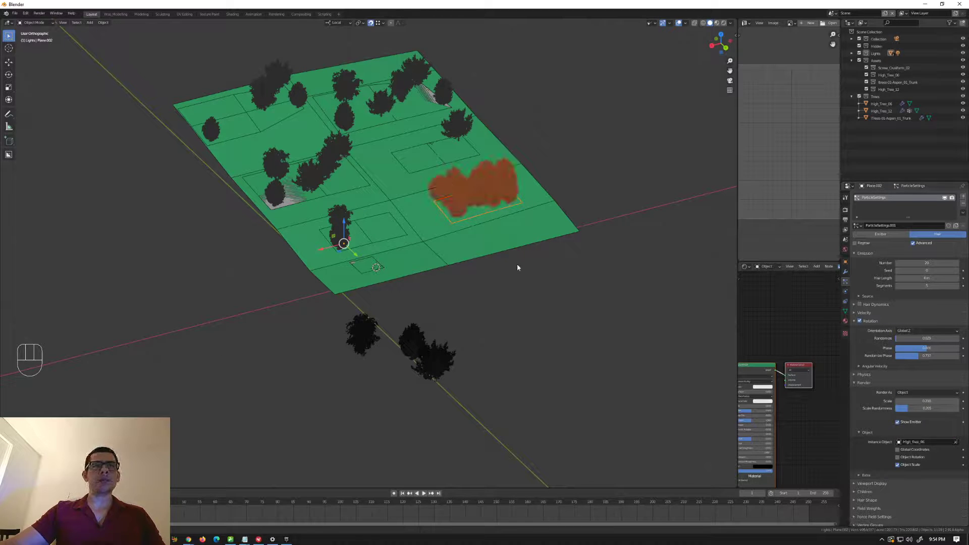
Slide the single-species tree patch along its Y axis over the terrain and place it back in the empty area.
{"action": "middle_click_drag", "start_coordinate": [517, 265], "coordinate": [478, 254]}
{"action": "scroll", "coordinate": [431, 214], "scroll_direction": "up", "scroll_amount": 4}
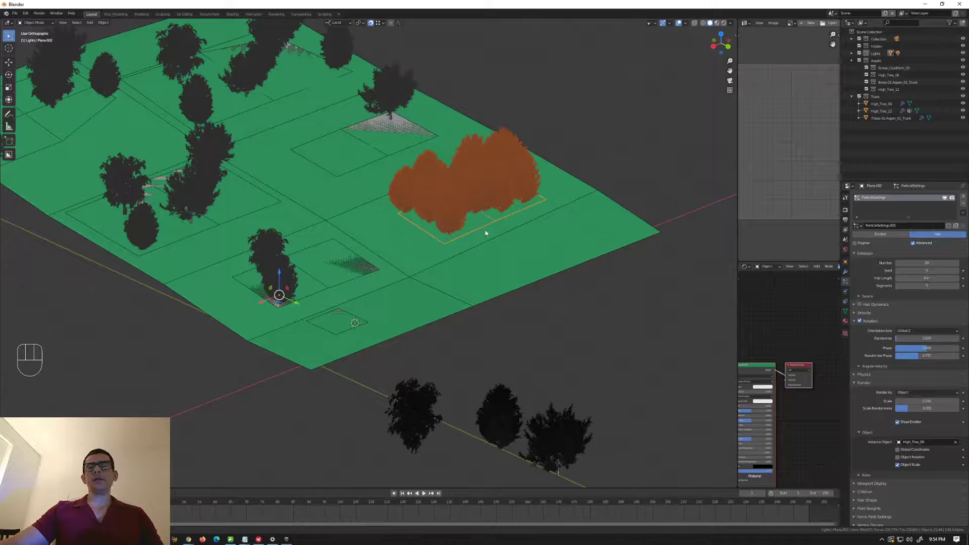
{"action": "key", "text": "g"}
{"action": "key", "text": "y"}
{"action": "key", "text": "y"}
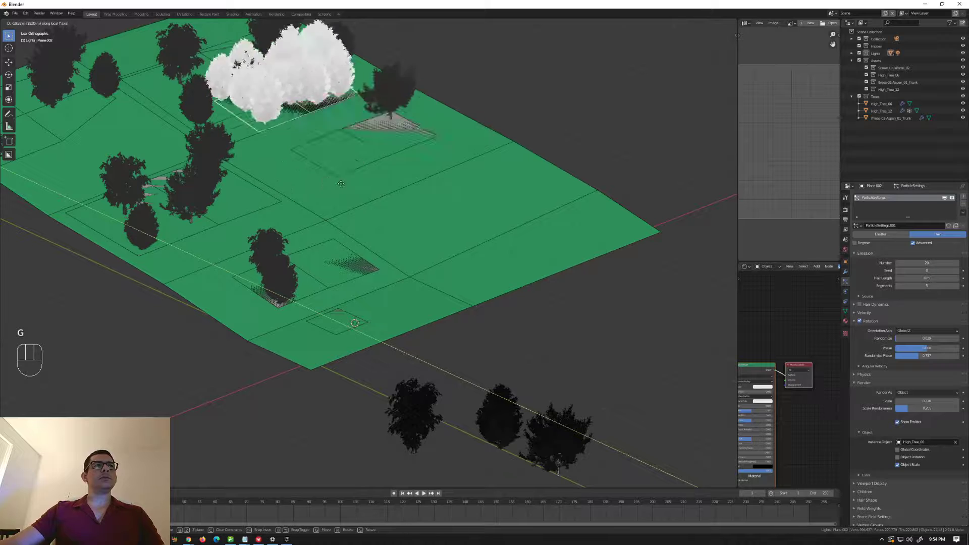
{"action": "left_click", "coordinate": [461, 214]}
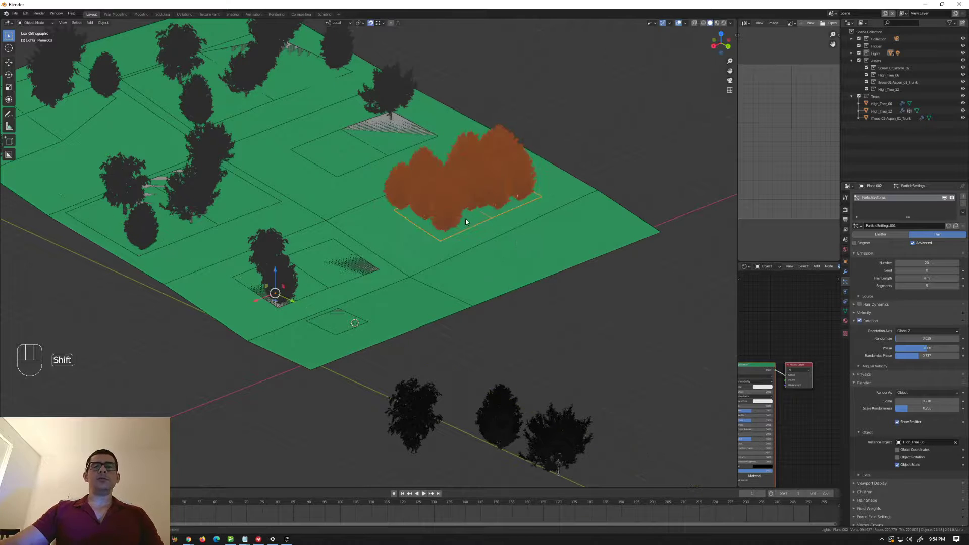
{"action": "scroll", "coordinate": [466, 218], "scroll_direction": "up", "scroll_amount": 2}
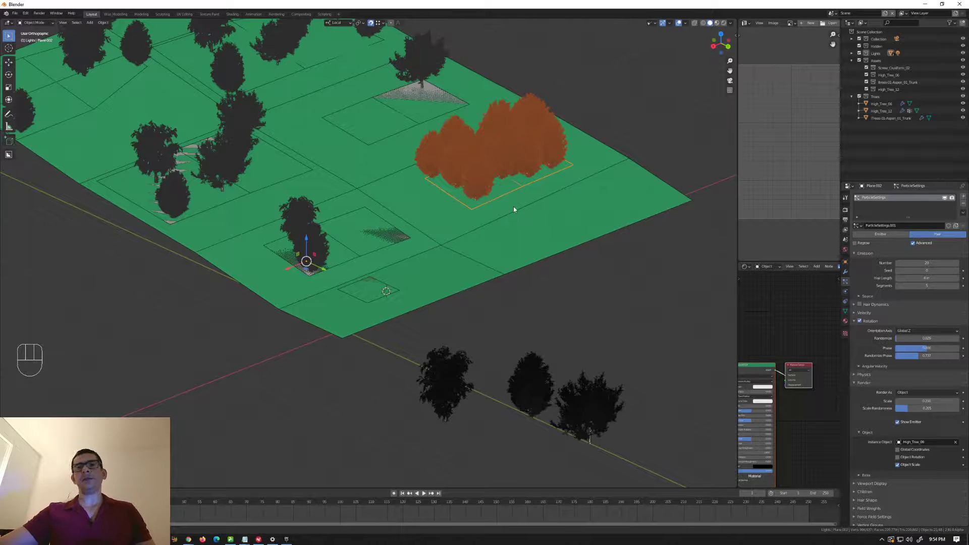
{"action": "middle_click_drag", "start_coordinate": [513, 207], "coordinate": [484, 209]}
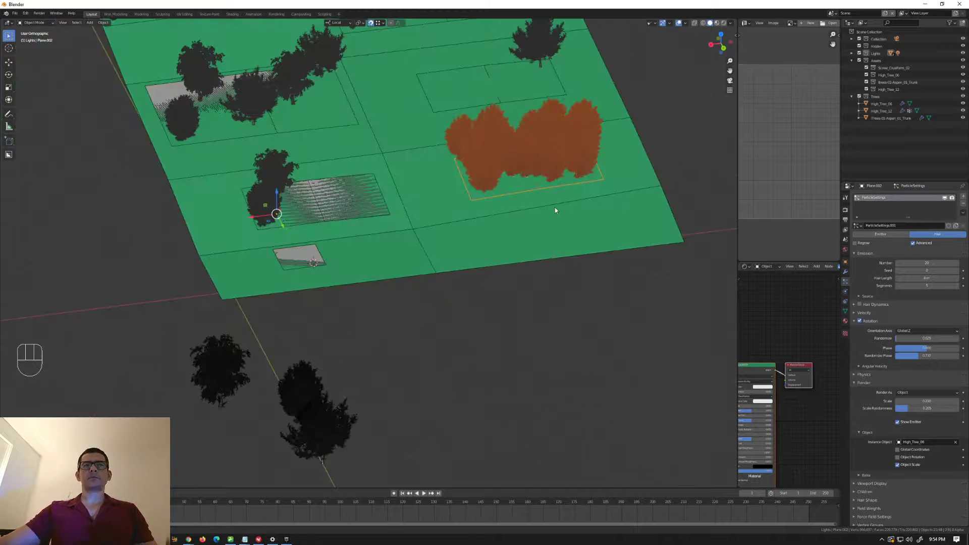
Duplicate the single-species tree patch along the X axis to the neighbouring area of the terrain.
{"action": "middle_click_drag", "start_coordinate": [550, 209], "coordinate": [535, 181]}
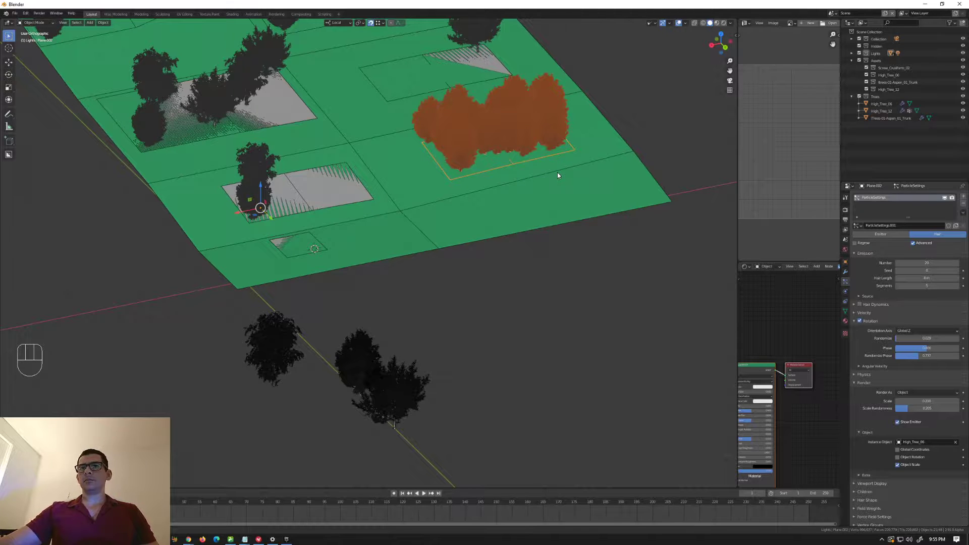
{"action": "key", "text": "shift+d"}
{"action": "key", "text": "x"}
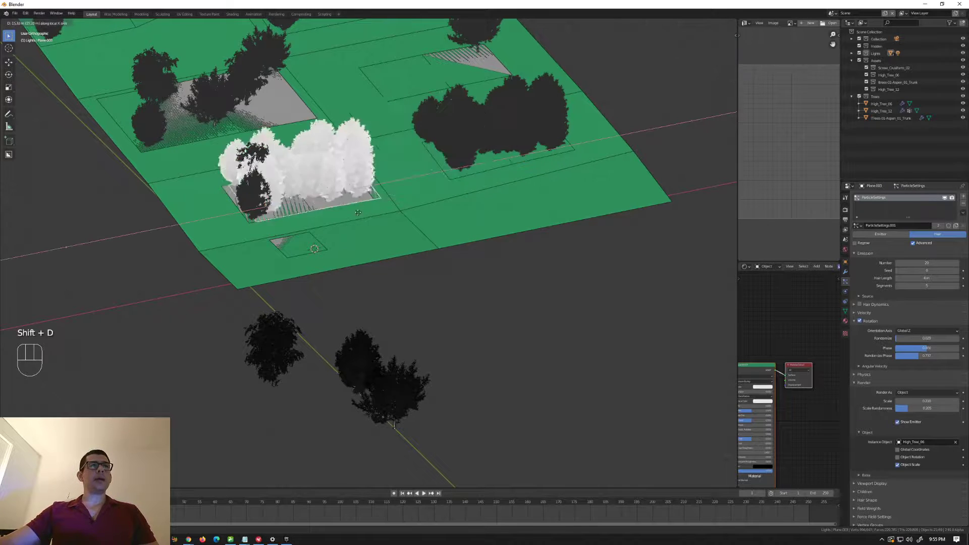
{"action": "left_click", "coordinate": [405, 222]}
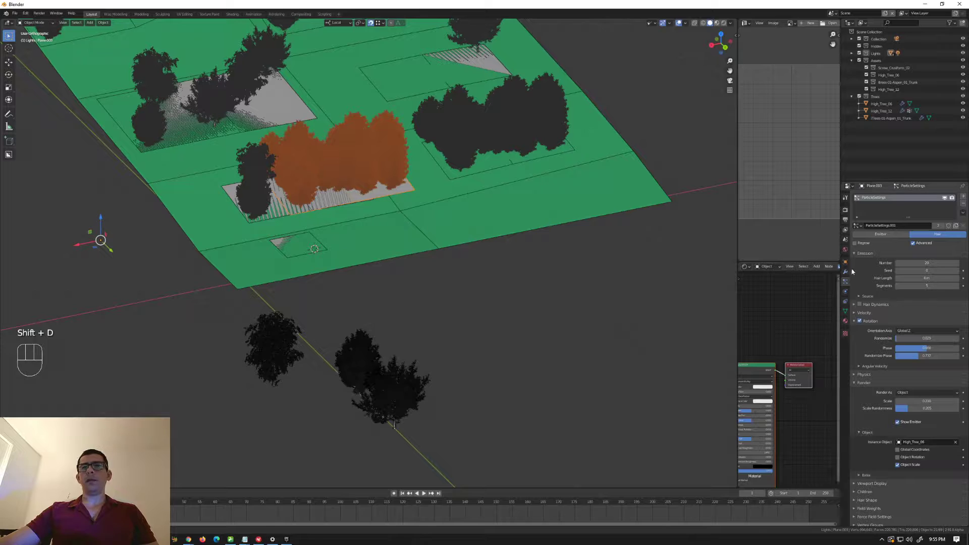
Make the duplicated patch's particle settings single-user and set High_Tree_12 as its instance object.
{"action": "left_click", "coordinate": [939, 226]}
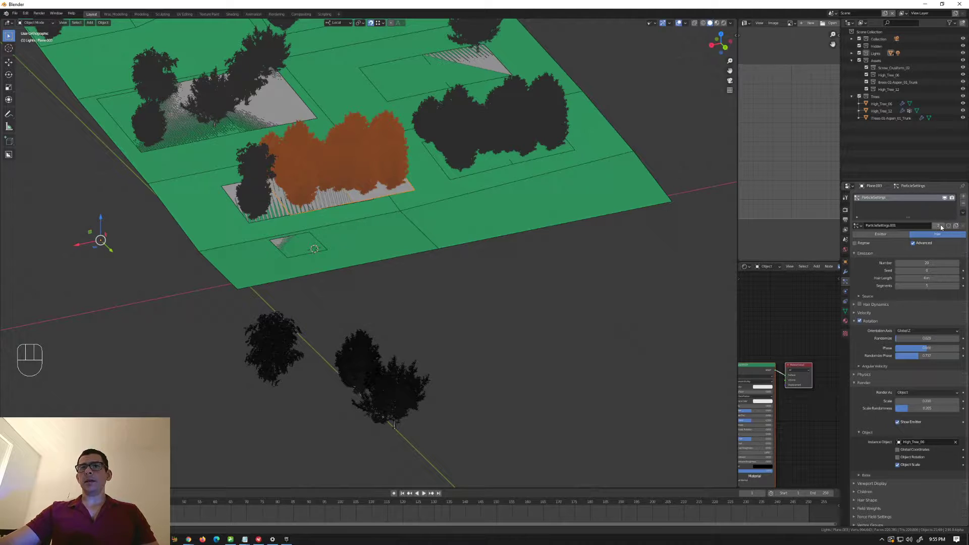
{"action": "left_click", "coordinate": [956, 443]}
{"action": "left_click", "coordinate": [955, 443]}
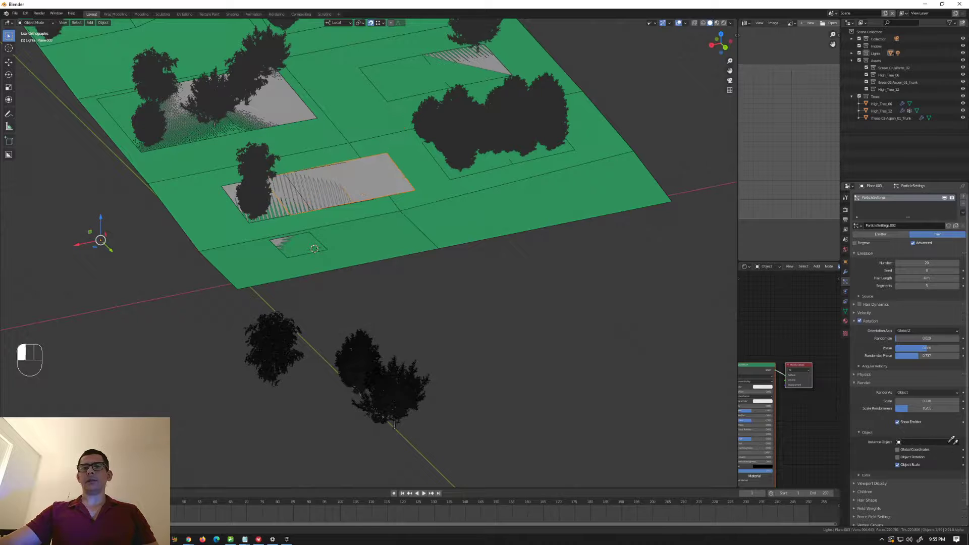
{"action": "left_click", "coordinate": [401, 402]}
Move the High_Tree_12 patch along its Y axis to the free area between the neighbouring patches.
{"action": "middle_click_drag", "start_coordinate": [429, 266], "coordinate": [546, 247]}
{"action": "key", "text": "g"}
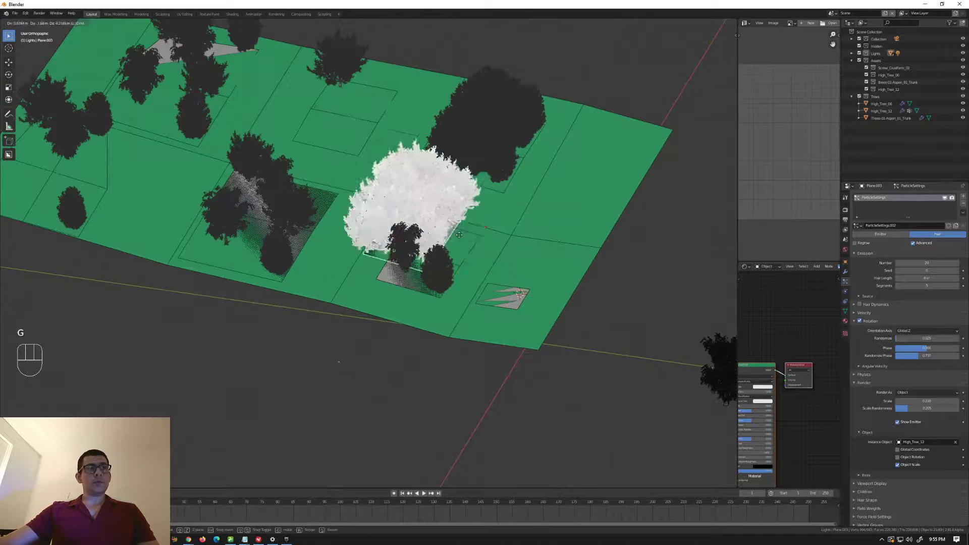
{"action": "key", "text": "y"}
{"action": "left_click", "coordinate": [355, 155]}
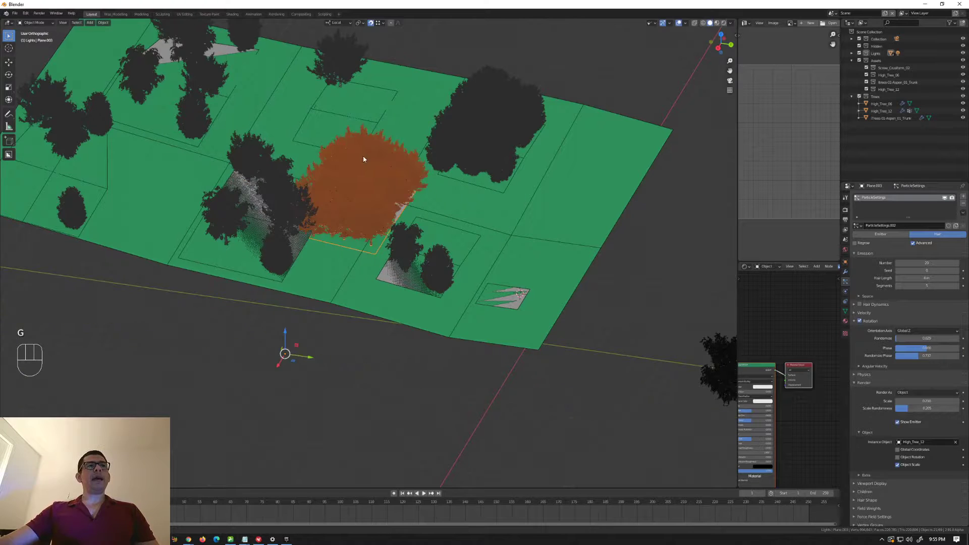
Within the High_Tree_12 patch's mesh, duplicate its faces twice and place the copies on other areas of the terrain.
{"action": "middle_click_drag", "start_coordinate": [364, 156], "coordinate": [314, 223]}
{"action": "key", "text": "Tab"}
{"action": "left_click", "coordinate": [387, 200]}
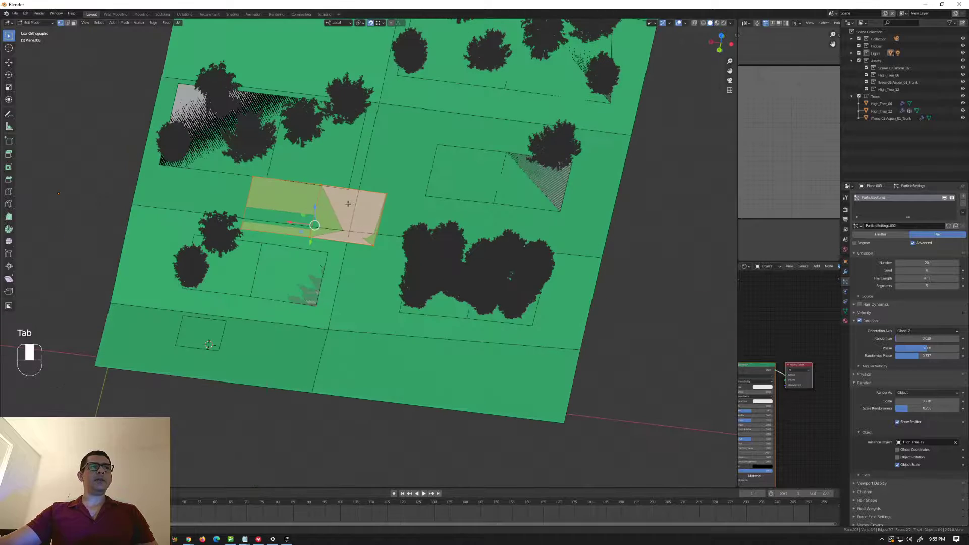
{"action": "key", "text": "shift+d"}
{"action": "left_click", "coordinate": [426, 156]}
{"action": "key", "text": "shift+d"}
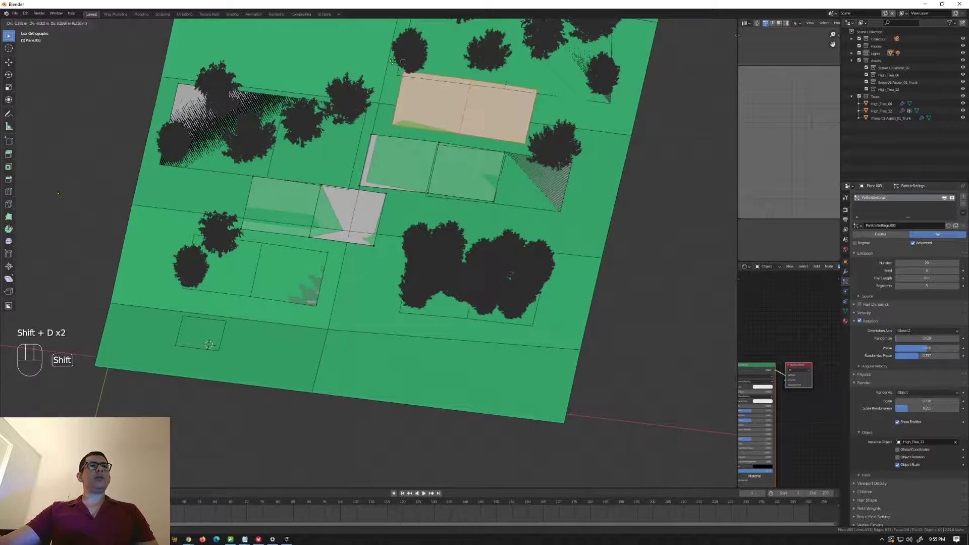
{"action": "left_click", "coordinate": [282, 111]}
Toggle snapping, duplicate the patch faces two more times toward the terrain's far end, and return to Object Mode.
{"action": "scroll", "coordinate": [349, 258], "scroll_direction": "down", "scroll_amount": 5}
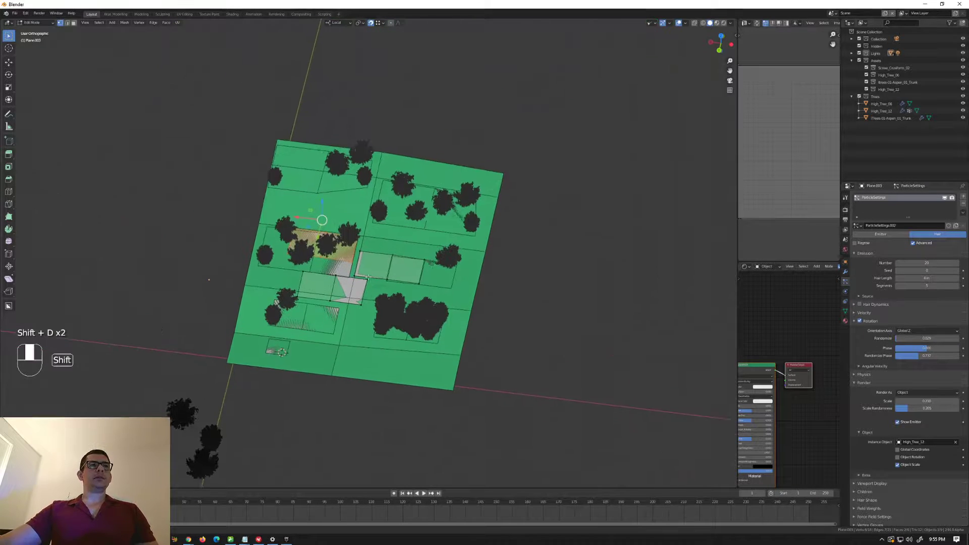
{"action": "key", "text": "shift+Tab"}
{"action": "key", "text": "shift+d"}
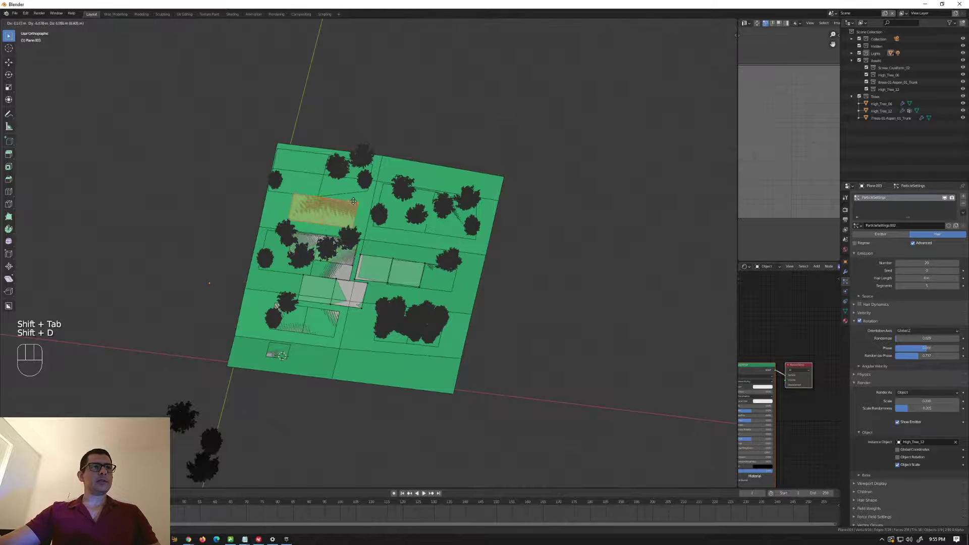
{"action": "left_click", "coordinate": [380, 209]}
{"action": "key", "text": "shift+d"}
{"action": "left_click", "coordinate": [458, 155]}
{"action": "key", "text": "Tab"}
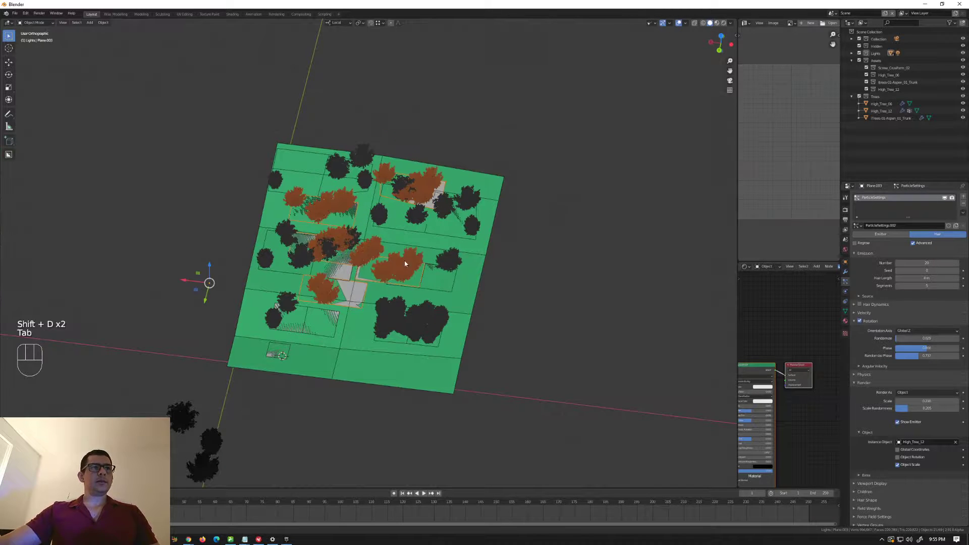
Add a Landscape mesh and scale it up uniformly until it is larger than the green terrain.
{"action": "middle_click_drag", "start_coordinate": [405, 262], "coordinate": [463, 239]}
{"action": "scroll", "coordinate": [404, 291], "scroll_direction": "up", "scroll_amount": 4}
{"action": "middle_click_drag", "start_coordinate": [404, 293], "coordinate": [443, 247], "text": "shift"}
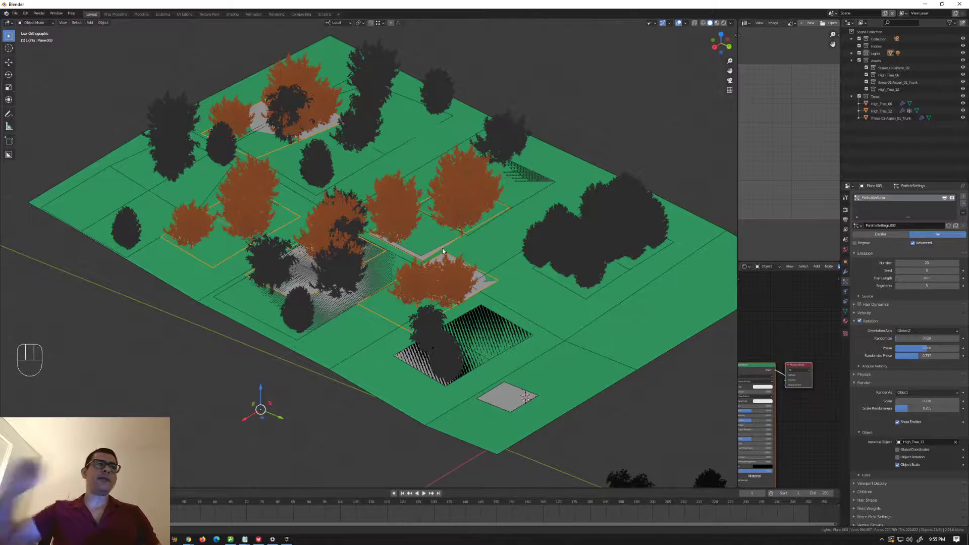
{"action": "scroll", "coordinate": [443, 247], "scroll_direction": "down", "scroll_amount": 4}
{"action": "middle_click_drag", "start_coordinate": [443, 248], "coordinate": [490, 260], "text": "shift"}
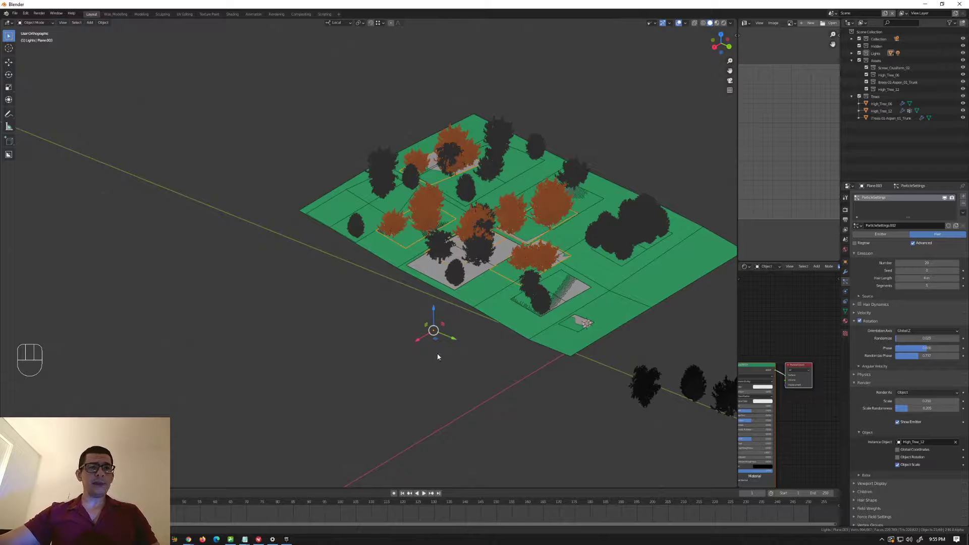
{"action": "key", "text": "shift+a"}
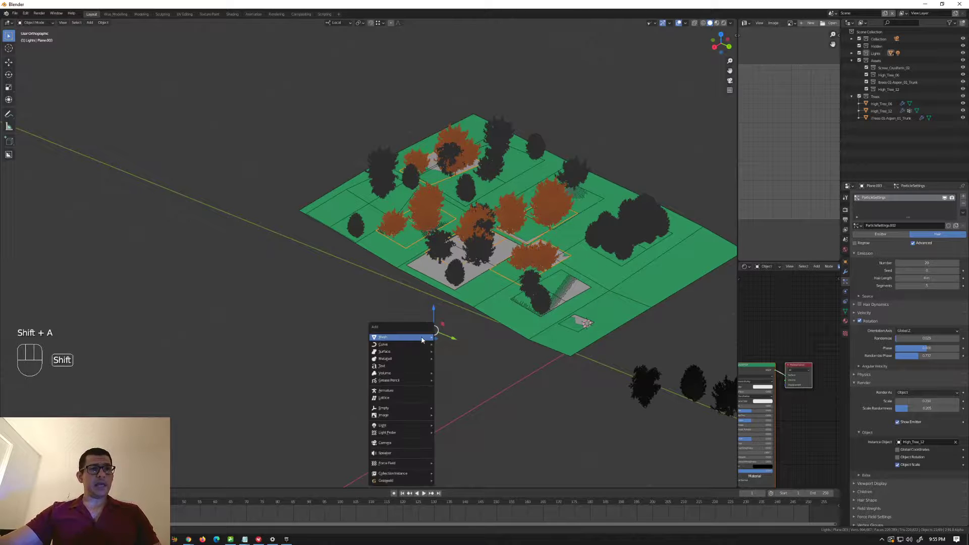
{"action": "mouse_move", "coordinate": [394, 337]}
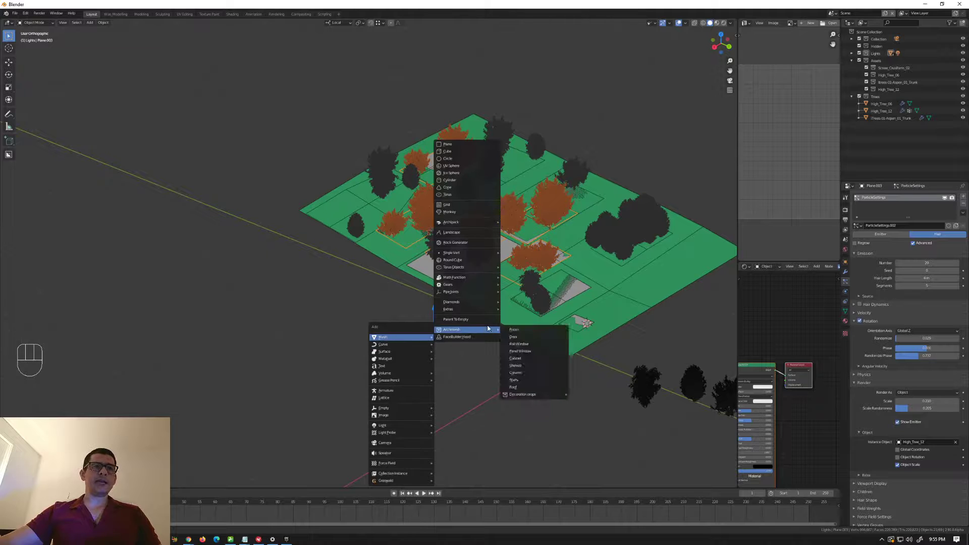
{"action": "left_click", "coordinate": [459, 233]}
{"action": "scroll", "coordinate": [467, 331], "scroll_direction": "down", "scroll_amount": 5}
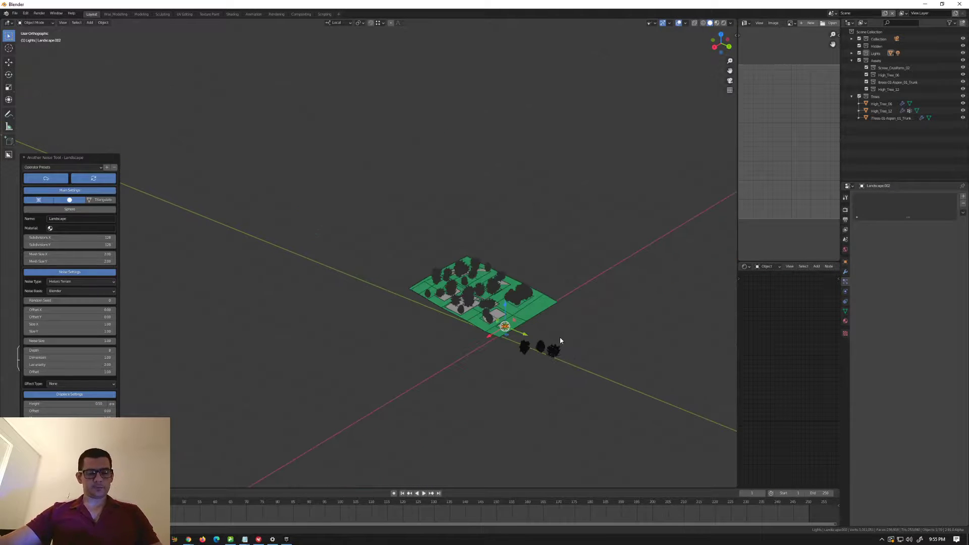
{"action": "key", "text": "s"}
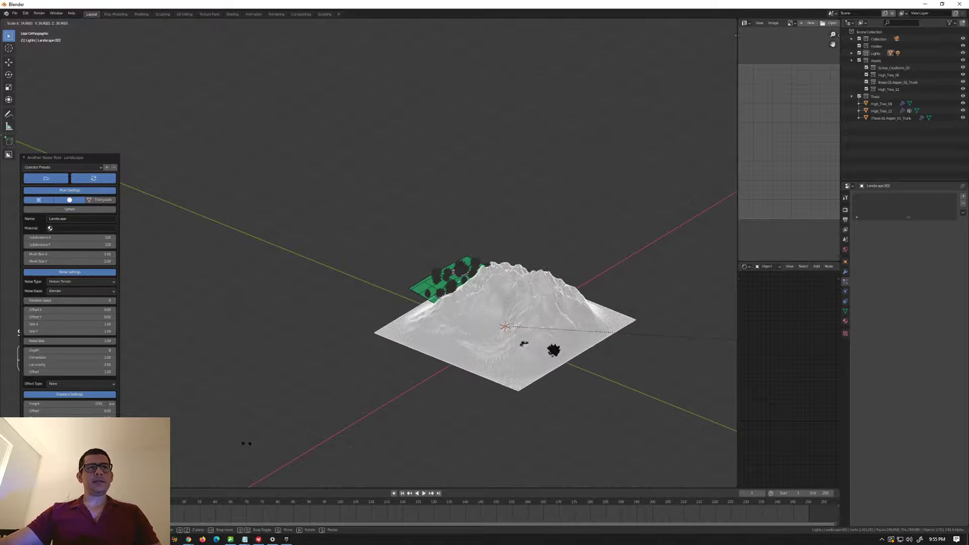
{"action": "left_click", "coordinate": [461, 463]}
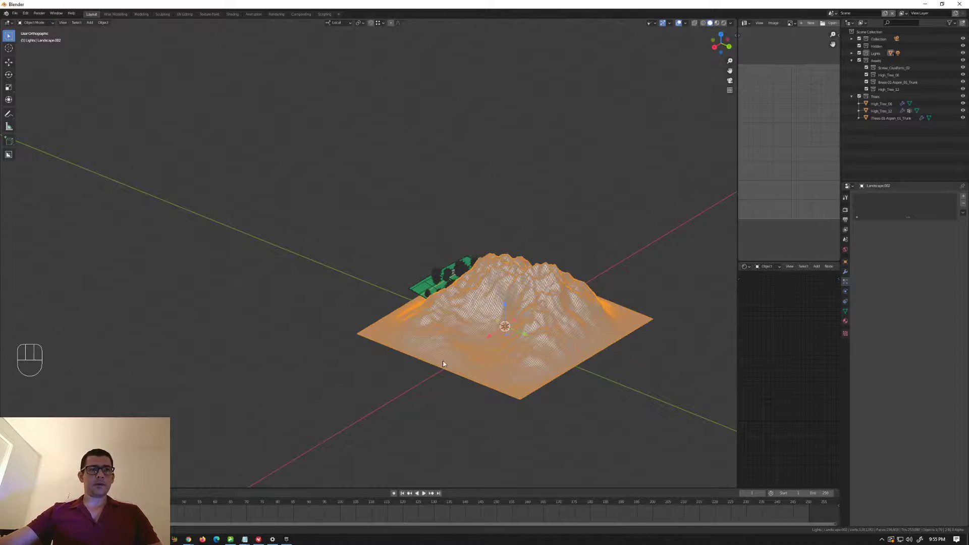
Move the landscape along its local X axis and the Y axis so it stands beside the green terrain.
{"action": "key", "text": "g"}
{"action": "key", "text": "x"}
{"action": "key", "text": "x"}
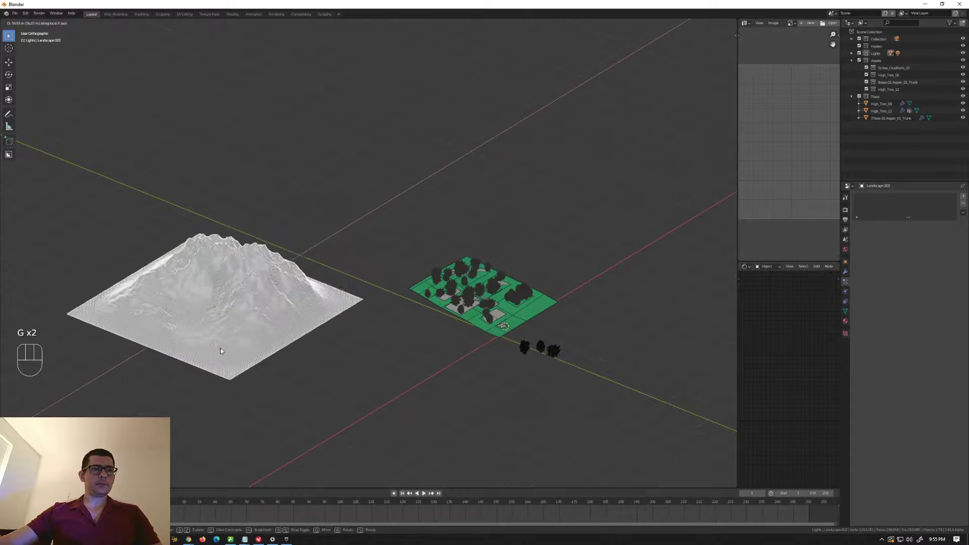
{"action": "left_click", "coordinate": [220, 351]}
{"action": "key", "text": "g"}
{"action": "key", "text": "y"}
{"action": "left_click", "coordinate": [433, 380]}
Flatten the landscape by scaling it down along its local Z axis, and apply its scale.
{"action": "scroll", "coordinate": [424, 371], "scroll_direction": "up", "scroll_amount": 4}
{"action": "middle_click_drag", "start_coordinate": [423, 369], "coordinate": [440, 240], "text": "shift"}
{"action": "key", "text": "s"}
{"action": "key", "text": "z"}
{"action": "key", "text": "z"}
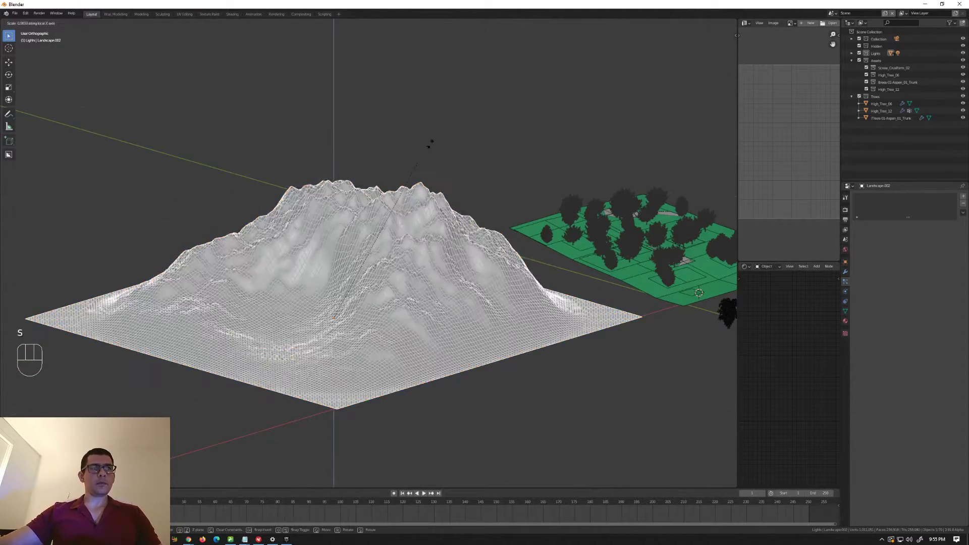
{"action": "left_click", "coordinate": [385, 304]}
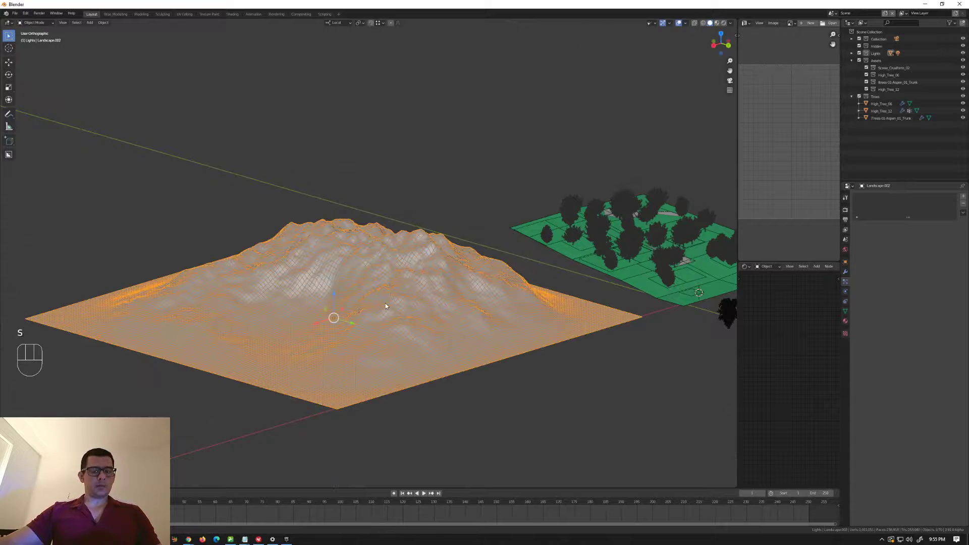
{"action": "key", "text": "ctrl+a"}
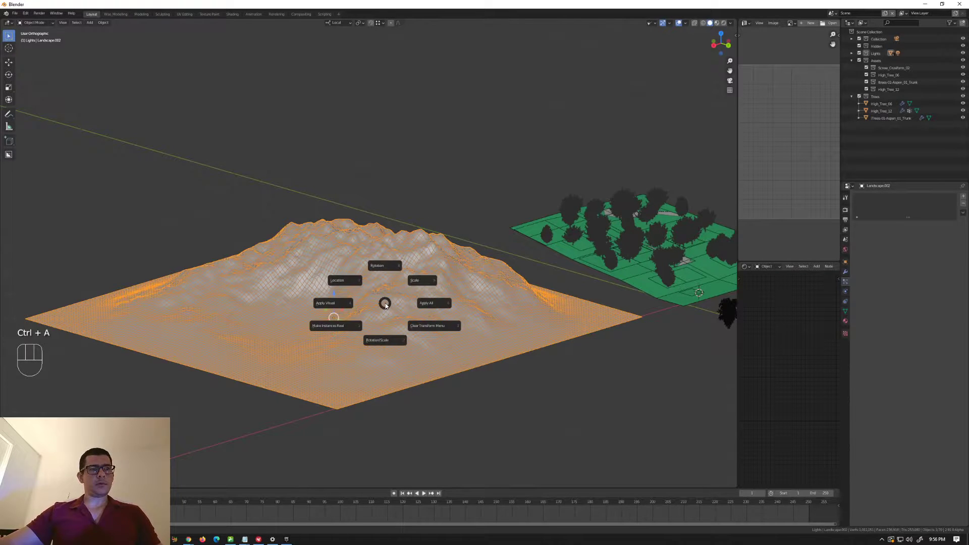
{"action": "left_click", "coordinate": [426, 287]}
Change the Shrinkwrap target of the mixed-tree patches from the green plane to the new landscape.
{"action": "middle_click_drag", "start_coordinate": [471, 318], "coordinate": [610, 186]}
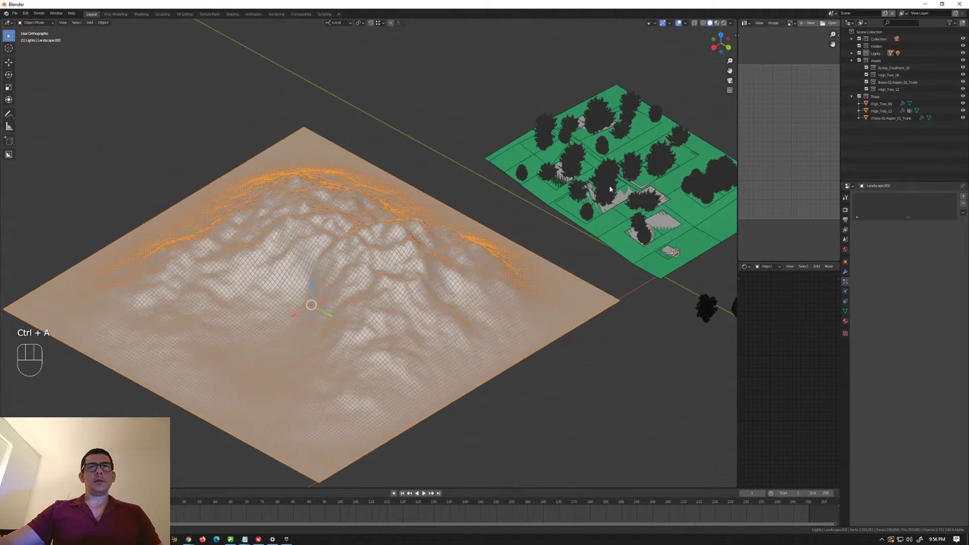
{"action": "left_click", "coordinate": [625, 193]}
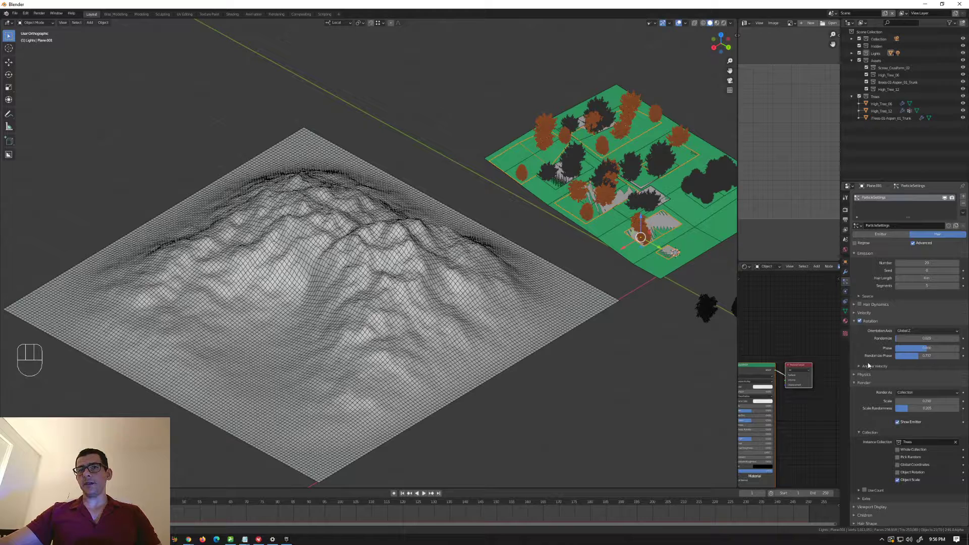
{"action": "scroll", "coordinate": [868, 362], "scroll_direction": "down", "scroll_amount": 2}
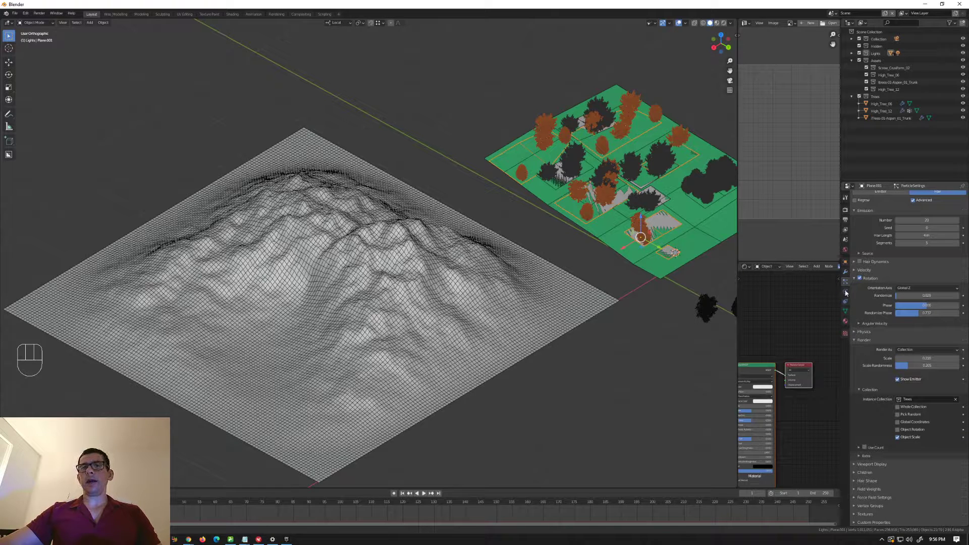
{"action": "left_click", "coordinate": [846, 272]}
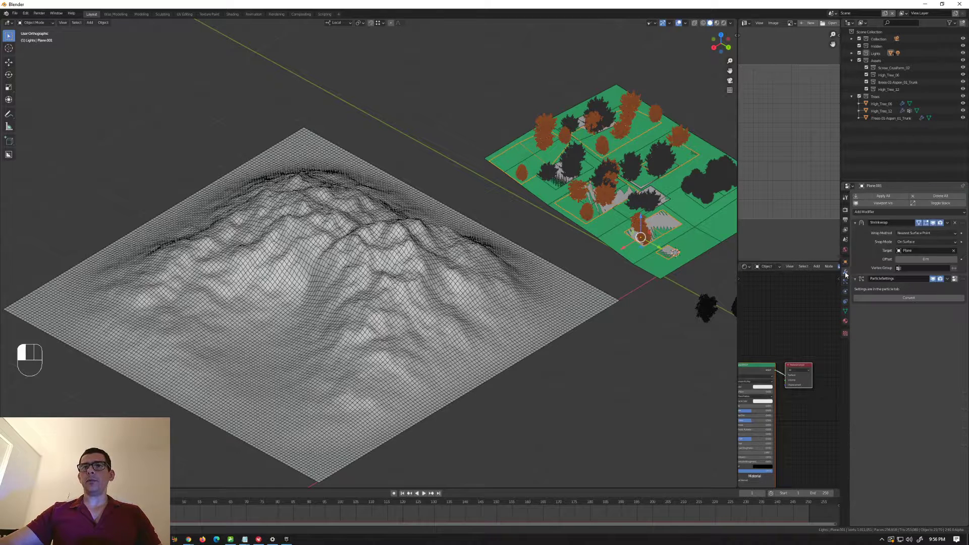
{"action": "left_click", "coordinate": [954, 251]}
{"action": "left_click", "coordinate": [954, 251]}
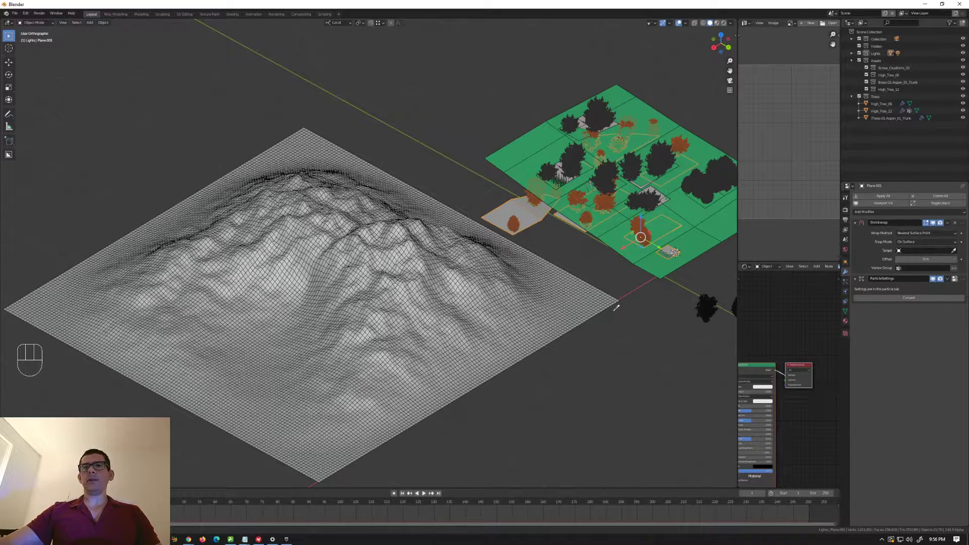
{"action": "left_click", "coordinate": [477, 309]}
Move the mixed-tree patches along the X axis from the green terrain onto the landscape.
{"action": "middle_click_drag", "start_coordinate": [567, 268], "coordinate": [527, 323]}
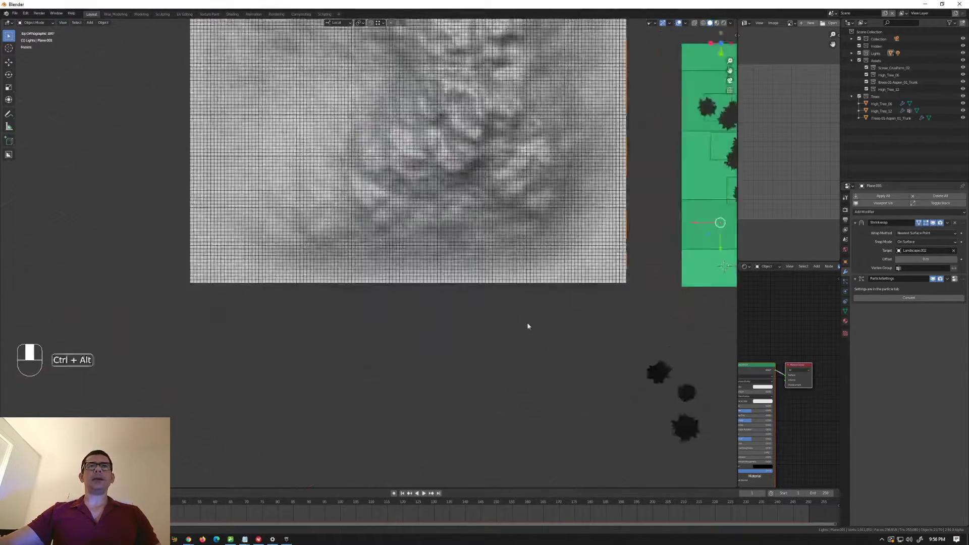
{"action": "scroll", "coordinate": [527, 322], "scroll_direction": "down", "scroll_amount": 1}
{"action": "scroll", "coordinate": [552, 291], "scroll_direction": "down", "scroll_amount": 3}
{"action": "key", "text": "g"}
{"action": "key", "text": "x"}
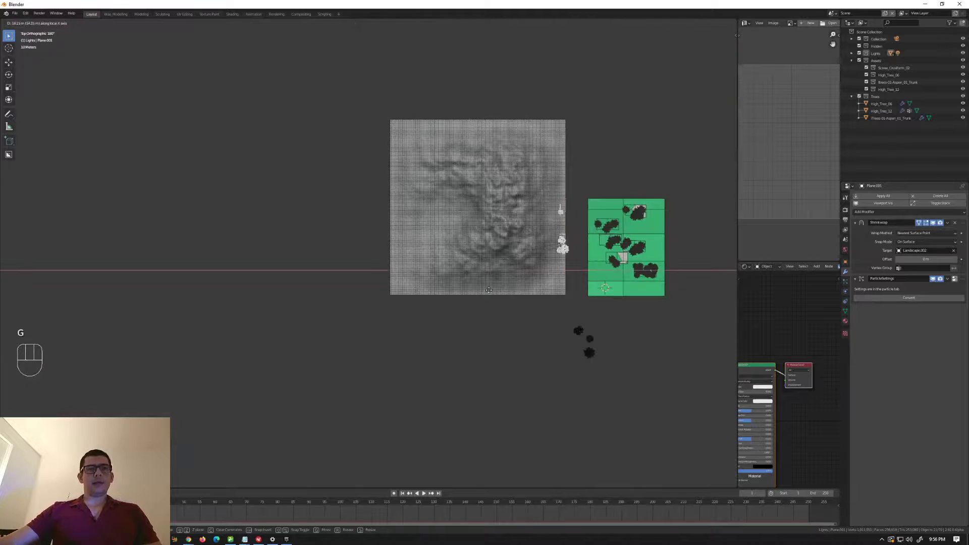
{"action": "left_click", "coordinate": [465, 291]}
Shift the mixed-tree patches along their local Y axis to position them over the mountain.
{"action": "middle_click_drag", "start_coordinate": [465, 291], "coordinate": [474, 267]}
{"action": "scroll", "coordinate": [473, 269], "scroll_direction": "up", "scroll_amount": 4}
{"action": "key", "text": "g"}
{"action": "key", "text": "y"}
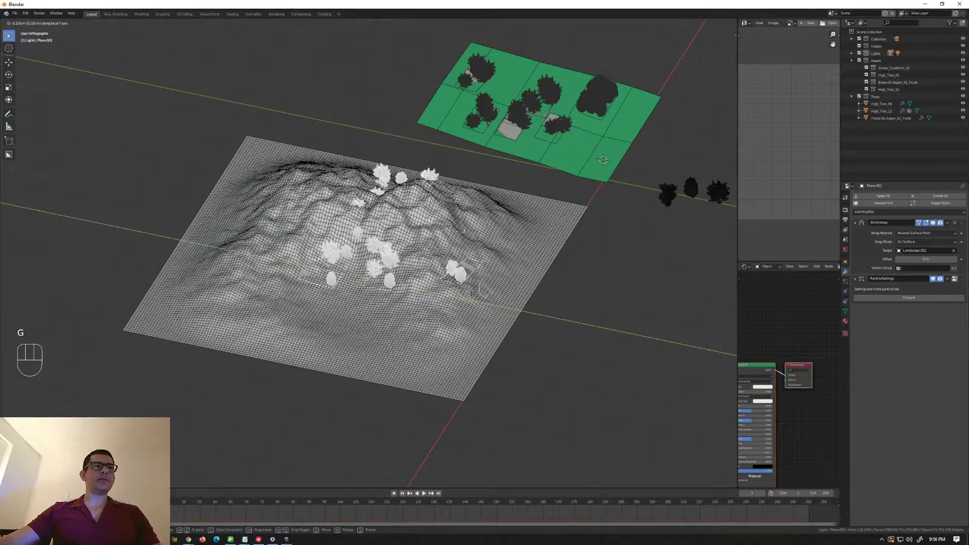
{"action": "left_click", "coordinate": [449, 288]}
Edit the mixed-tree patch mesh with X-ray on, and scale down the entire two-face patch high on the mountain.
{"action": "middle_click_drag", "start_coordinate": [449, 287], "coordinate": [353, 250]}
{"action": "scroll", "coordinate": [407, 189], "scroll_direction": "up", "scroll_amount": 3}
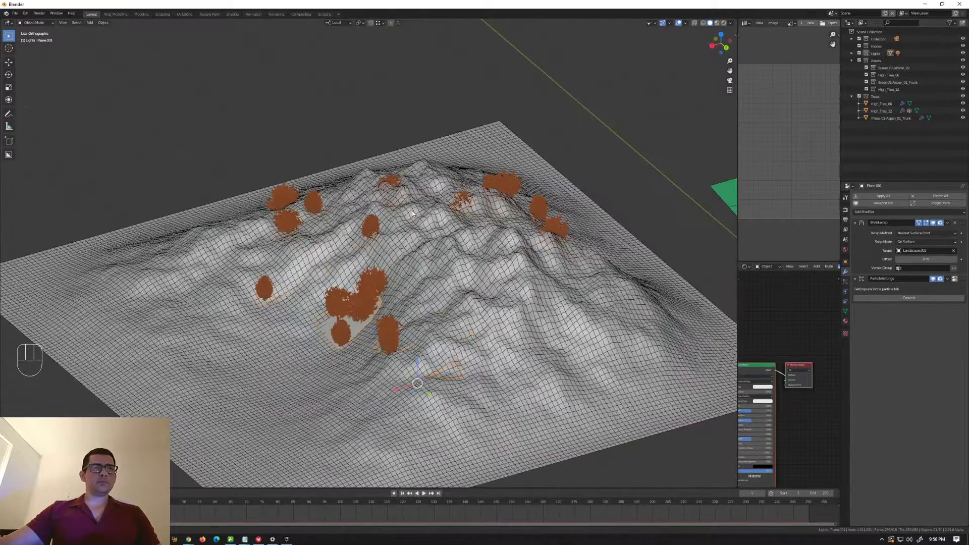
{"action": "middle_click_drag", "start_coordinate": [412, 211], "coordinate": [393, 273]}
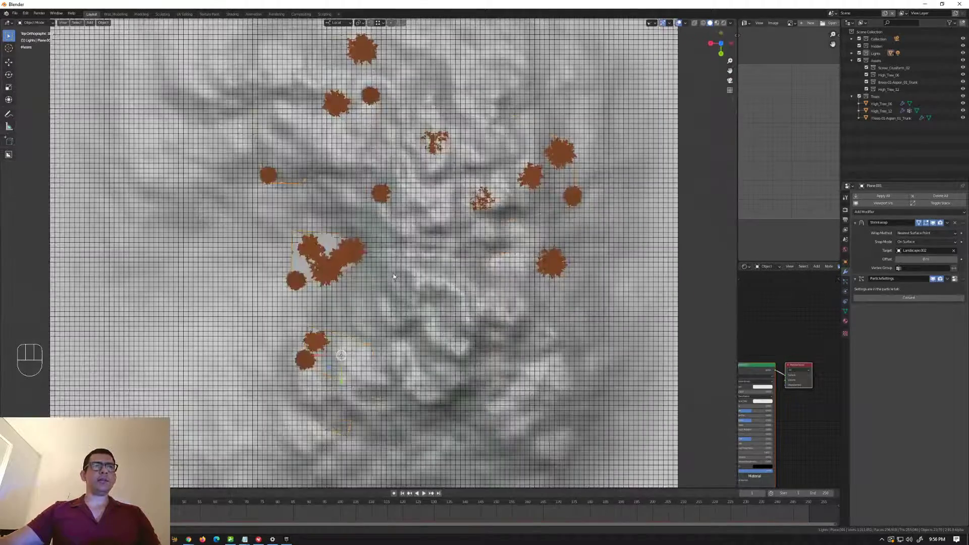
{"action": "key", "text": "Tab"}
{"action": "key", "text": "alt+z"}
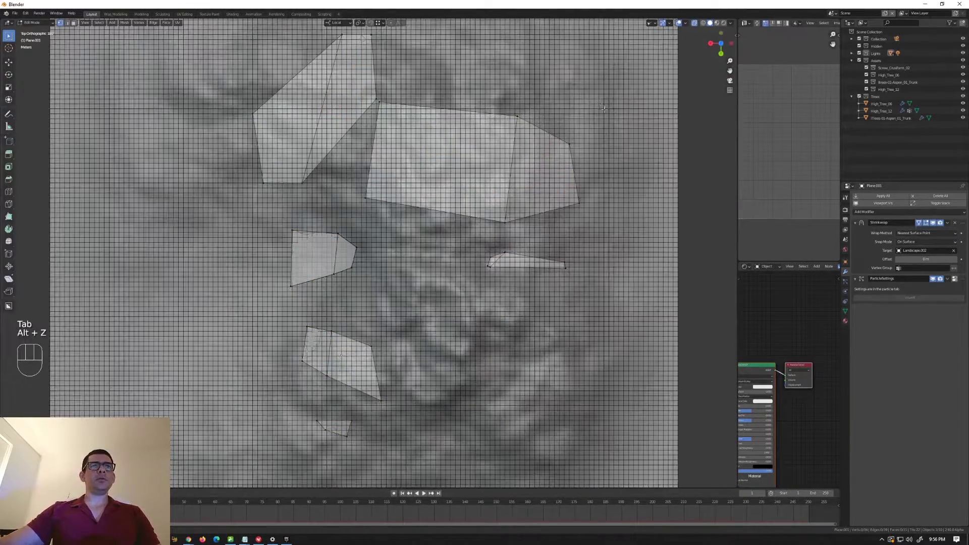
{"action": "left_click", "coordinate": [538, 167]}
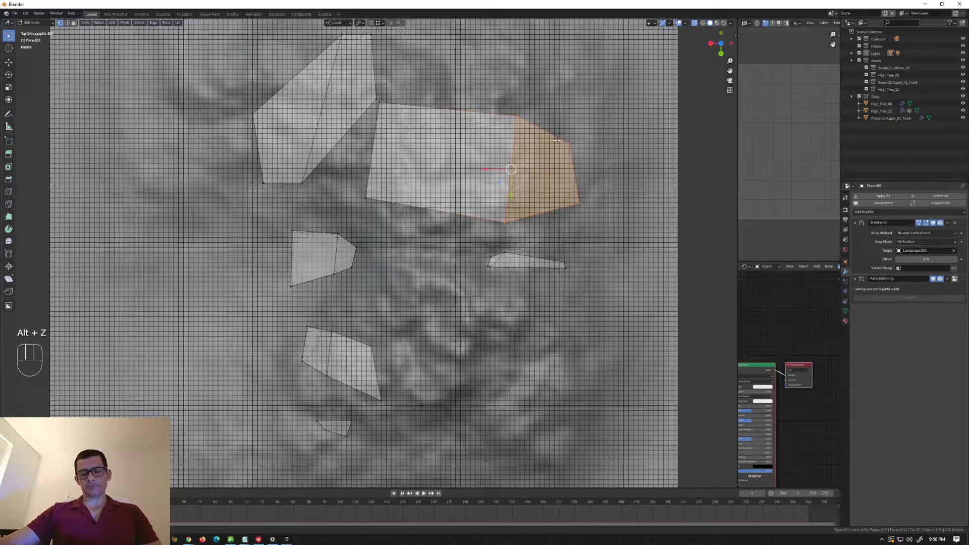
{"action": "key", "text": "l"}
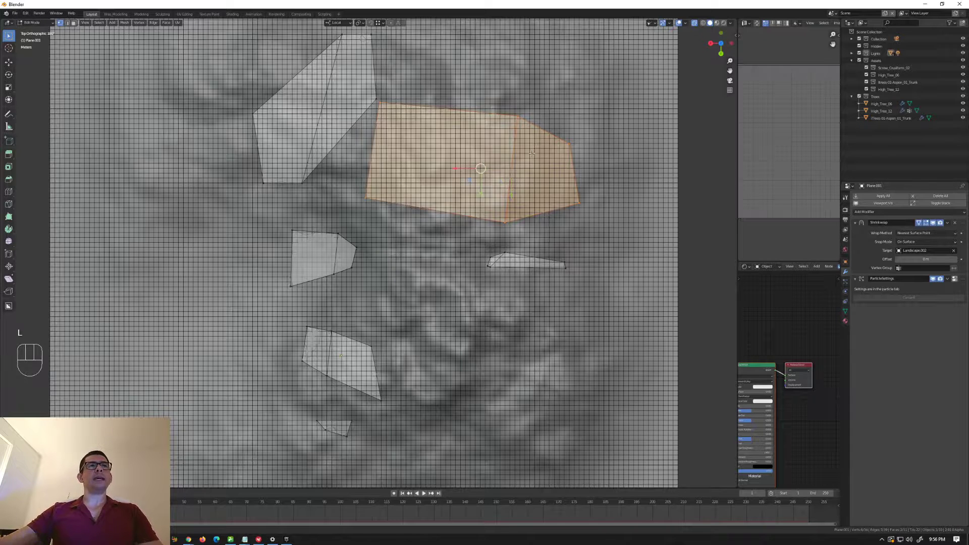
{"action": "scroll", "coordinate": [562, 197], "scroll_direction": "down", "scroll_amount": 5}
{"action": "key", "text": "s"}
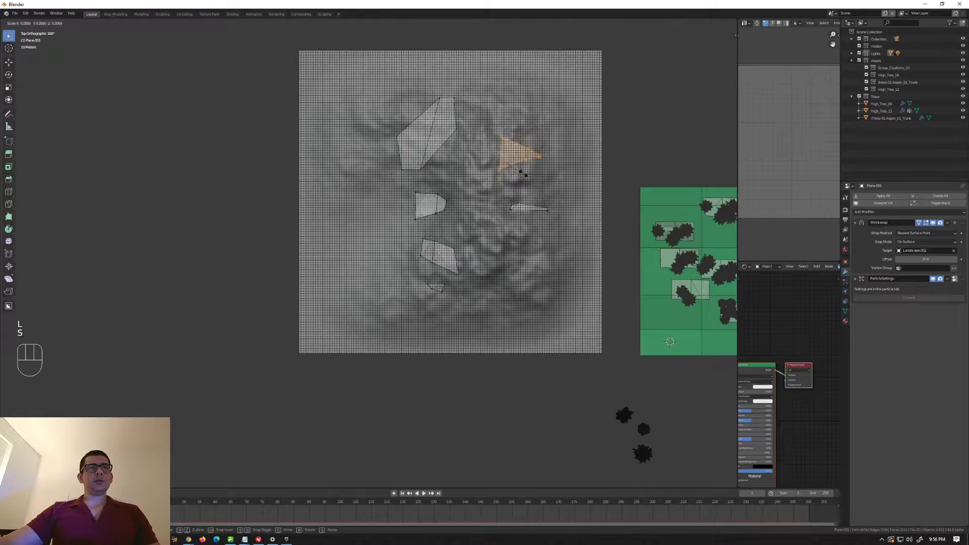
{"action": "middle_click_drag", "start_coordinate": [505, 158], "coordinate": [506, 207]}
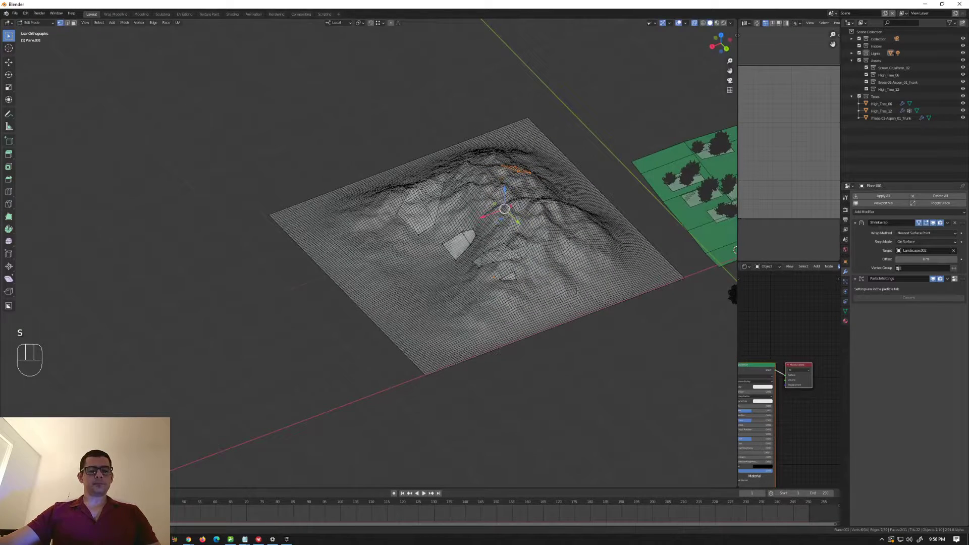
Move the reduced patch along the local Z axis and scale it back up to a medium size.
{"action": "key", "text": "g"}
{"action": "key", "text": "z"}
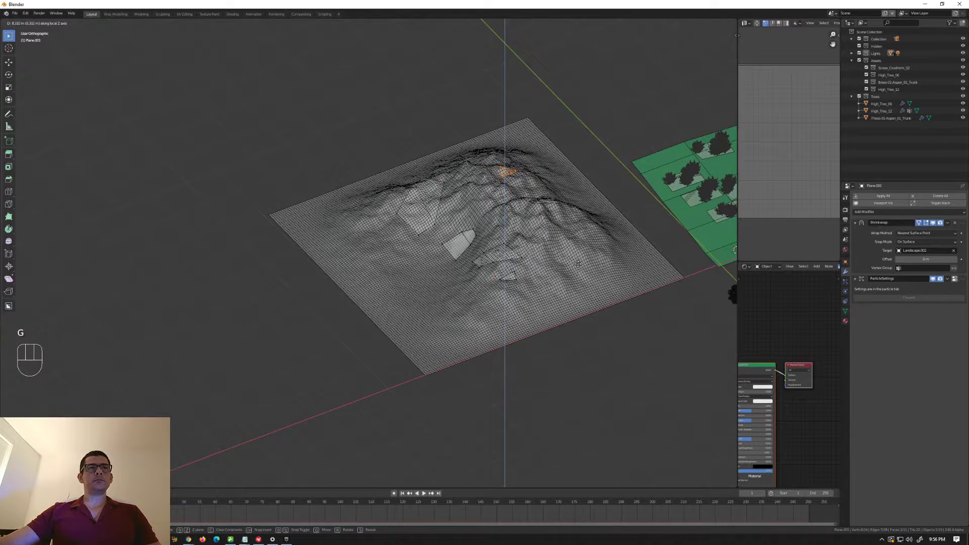
{"action": "middle_click_drag", "start_coordinate": [573, 265], "coordinate": [465, 277]}
{"action": "left_click", "coordinate": [527, 184]}
{"action": "scroll", "coordinate": [473, 252], "scroll_direction": "up", "scroll_amount": 6}
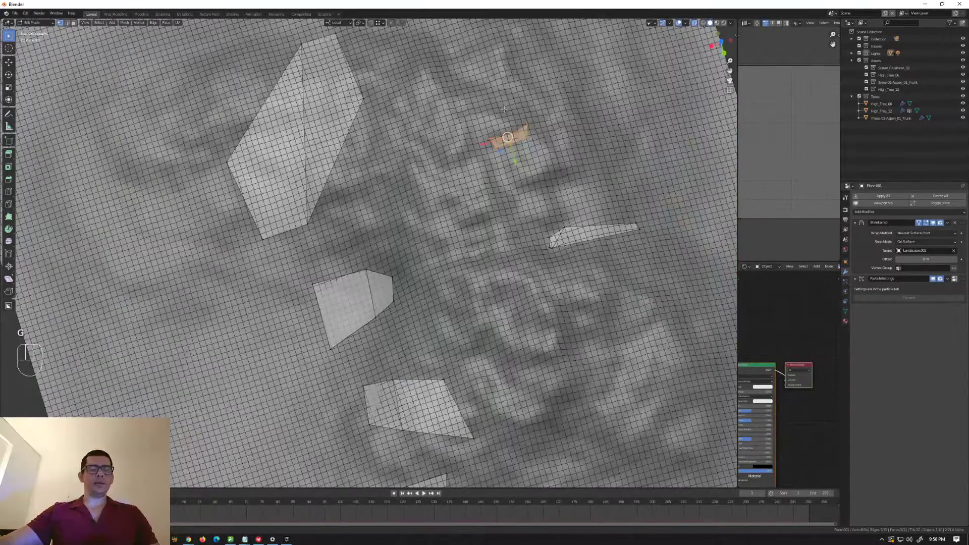
{"action": "key", "text": "s"}
{"action": "left_click", "coordinate": [669, 202]}
{"action": "scroll", "coordinate": [535, 226], "scroll_direction": "down", "scroll_amount": 6}
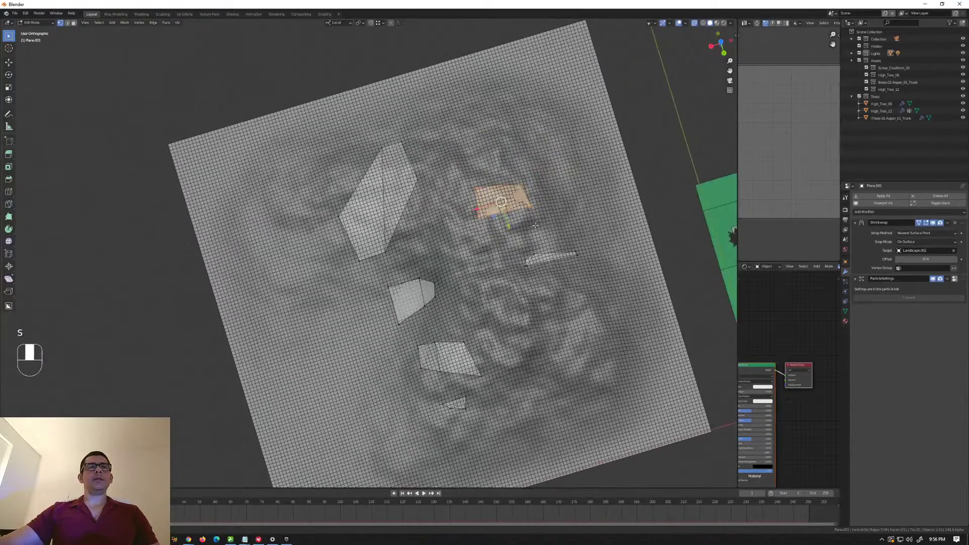
Duplicate the selected patch four times, spreading the copies across the mountain toward the landscape's edge.
{"action": "middle_click_drag", "start_coordinate": [535, 225], "coordinate": [517, 250]}
{"action": "key", "text": "shift+d"}
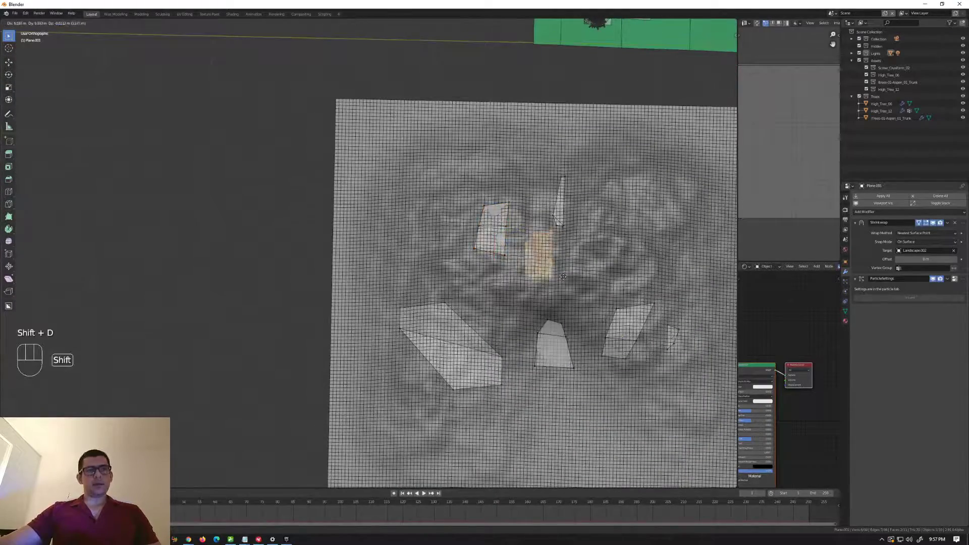
{"action": "left_click", "coordinate": [563, 281]}
{"action": "key", "text": "shift+d"}
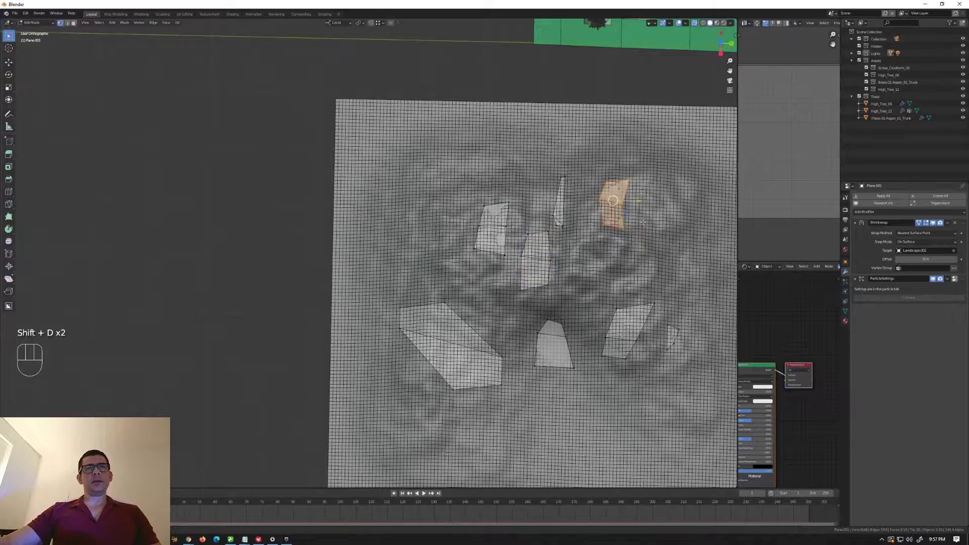
{"action": "left_click", "coordinate": [646, 218]}
{"action": "key", "text": "shift+d"}
{"action": "left_click", "coordinate": [721, 211]}
{"action": "key", "text": "shift+d"}
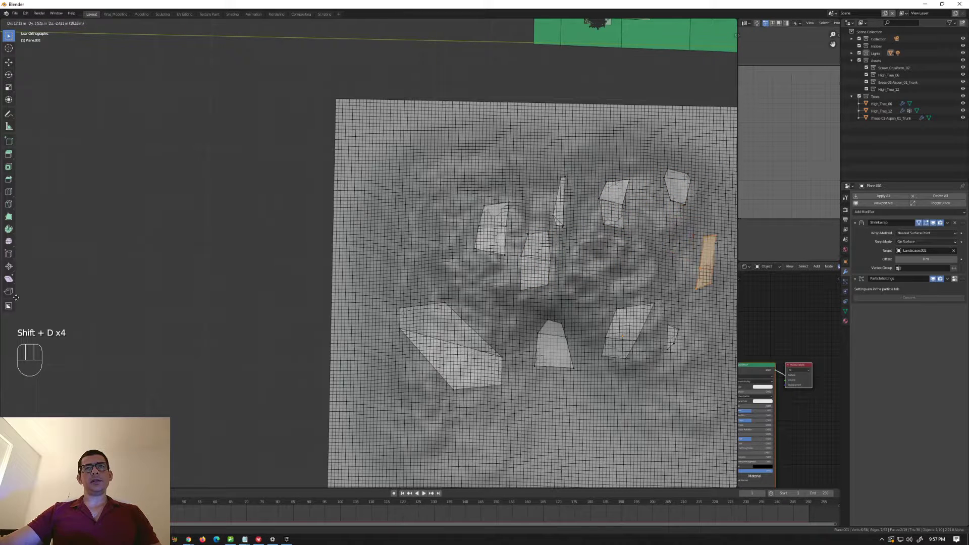
{"action": "left_click", "coordinate": [17, 301]}
Duplicate the outermost patch once more and place the copy beside it on the lower slope.
{"action": "scroll", "coordinate": [425, 274], "scroll_direction": "down", "scroll_amount": 2}
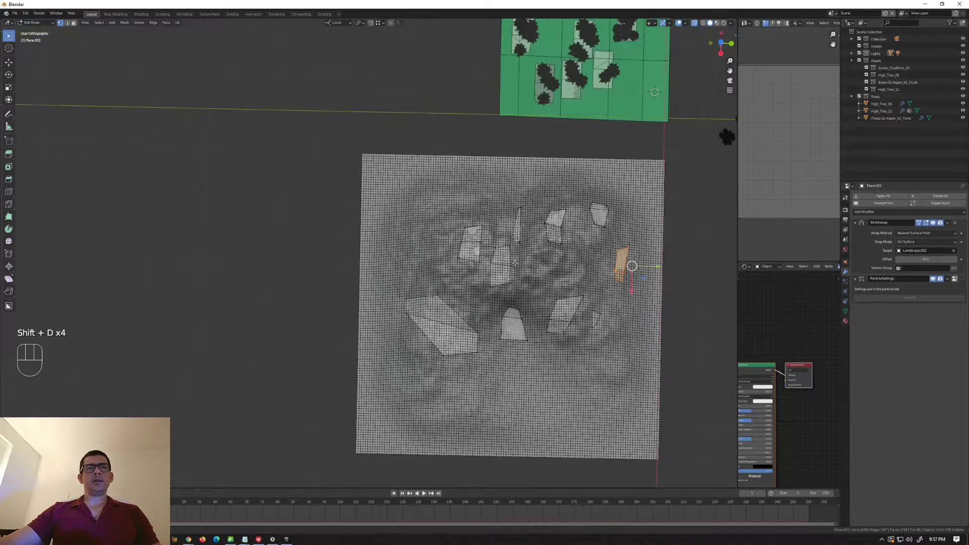
{"action": "middle_click_drag", "start_coordinate": [599, 268], "coordinate": [448, 212], "text": "shift"}
{"action": "scroll", "coordinate": [448, 212], "scroll_direction": "up", "scroll_amount": 4}
{"action": "key", "text": "shift+d"}
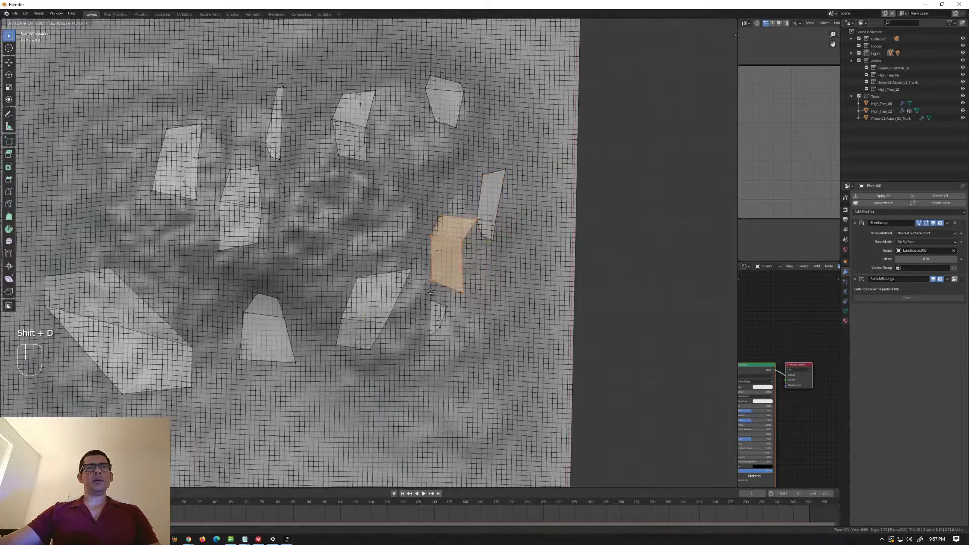
{"action": "left_click", "coordinate": [449, 295]}
Move the adjoining corner vertices of the two neighbouring outer patches apart to leave a gap between them.
{"action": "scroll", "coordinate": [478, 250], "scroll_direction": "up", "scroll_amount": 3}
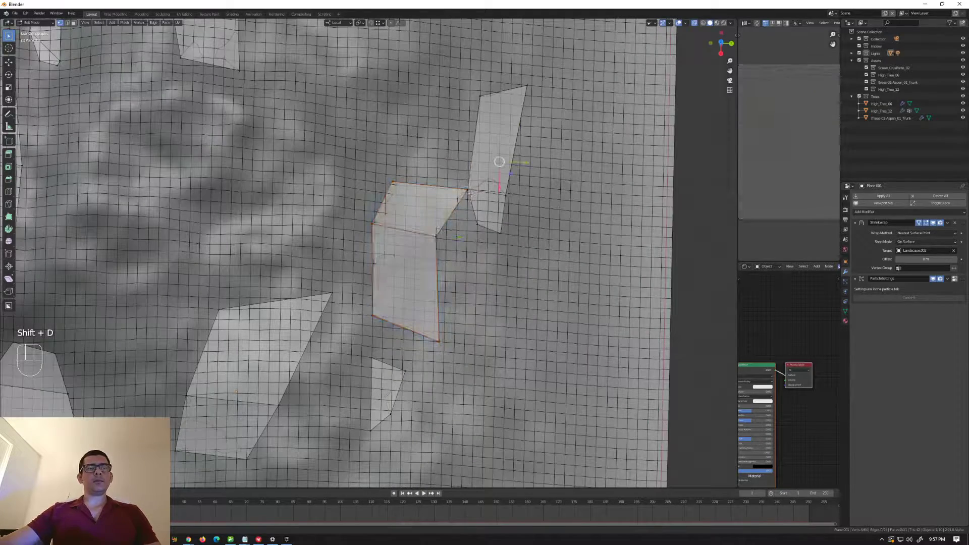
{"action": "left_click", "coordinate": [476, 191]}
{"action": "key", "text": "g"}
{"action": "left_click", "coordinate": [485, 187]}
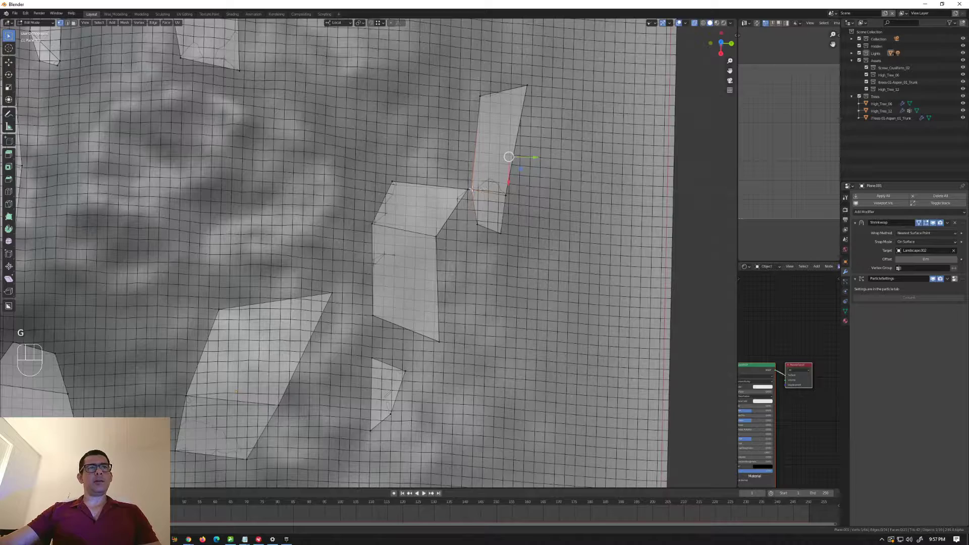
{"action": "left_click", "coordinate": [469, 190]}
{"action": "key", "text": "g"}
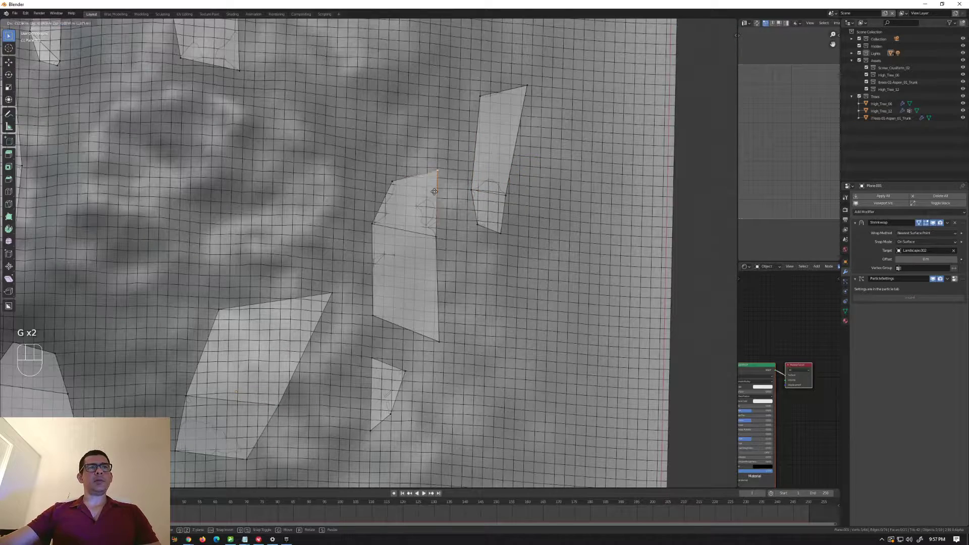
{"action": "left_click", "coordinate": [437, 196]}
Refine the position of the separated patch's corner vertex with two axis-constrained moves, the second along the Y axis.
{"action": "middle_click_drag", "start_coordinate": [465, 201], "coordinate": [439, 139]}
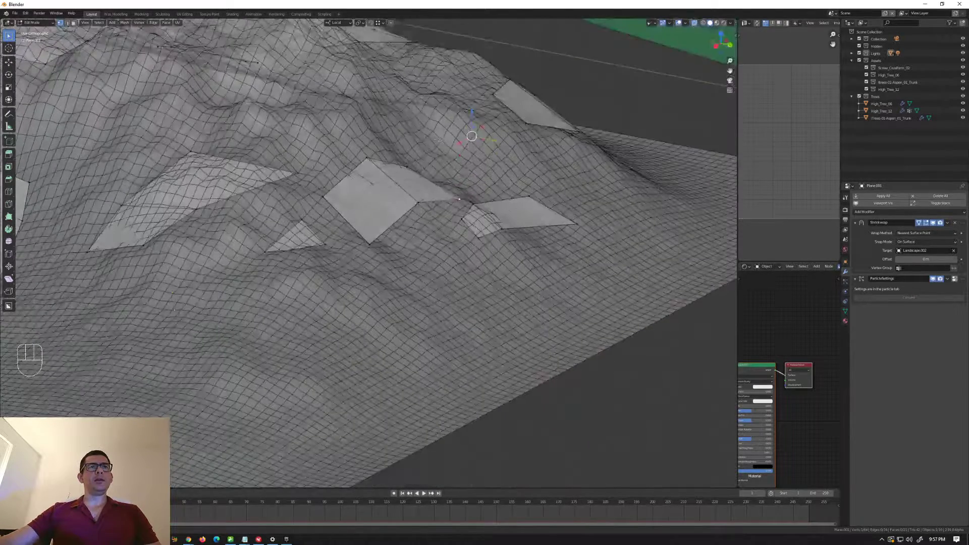
{"action": "key", "text": "g"}
{"action": "middle_click", "coordinate": [440, 164]}
{"action": "left_click", "coordinate": [440, 210]}
{"action": "key", "text": "g"}
{"action": "middle_click", "coordinate": [414, 191]}
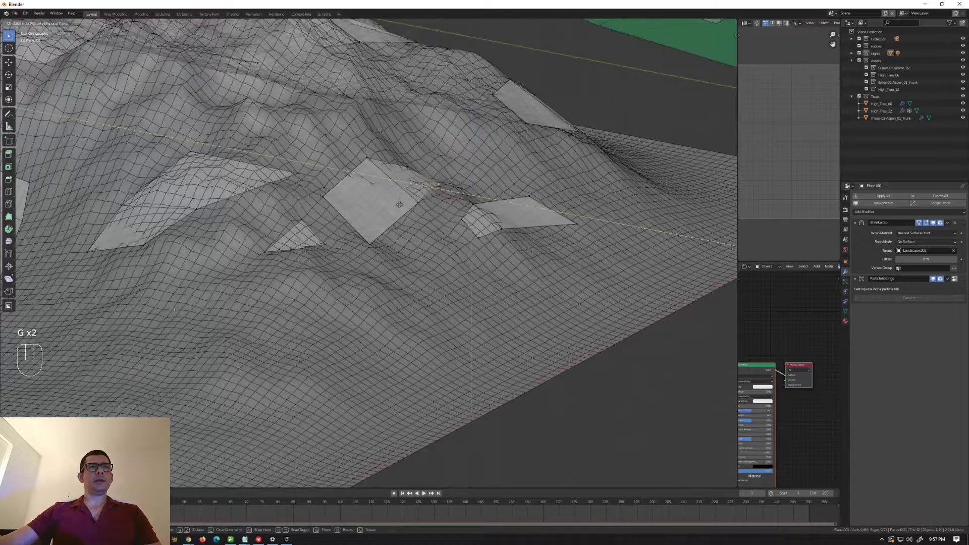
{"action": "left_click", "coordinate": [403, 205]}
Return to Object Mode and view the tree particles on the edited patches across the whole mountain.
{"action": "middle_click_drag", "start_coordinate": [404, 205], "coordinate": [366, 217]}
{"action": "scroll", "coordinate": [330, 189], "scroll_direction": "down", "scroll_amount": 4}
{"action": "scroll", "coordinate": [406, 182], "scroll_direction": "down", "scroll_amount": 2}
{"action": "key", "text": "Tab"}
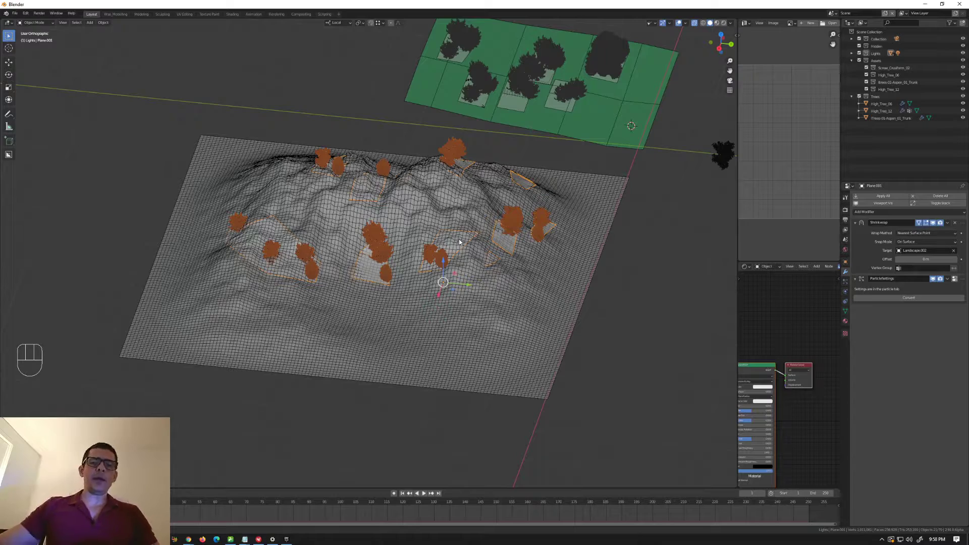
{"action": "middle_click_drag", "start_coordinate": [463, 221], "coordinate": [381, 259]}
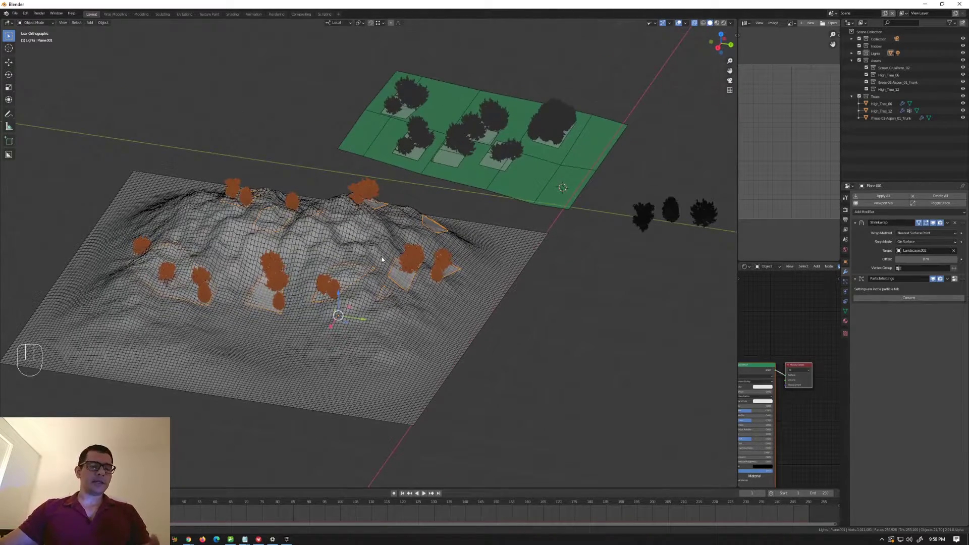